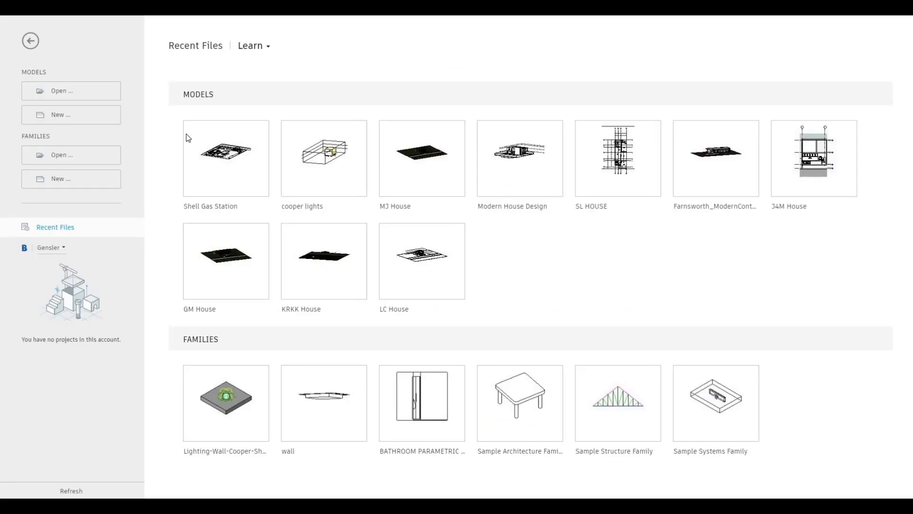
- Create a new project based on the Architectural Template
{"action": "left_click", "coordinate": [84, 116]}
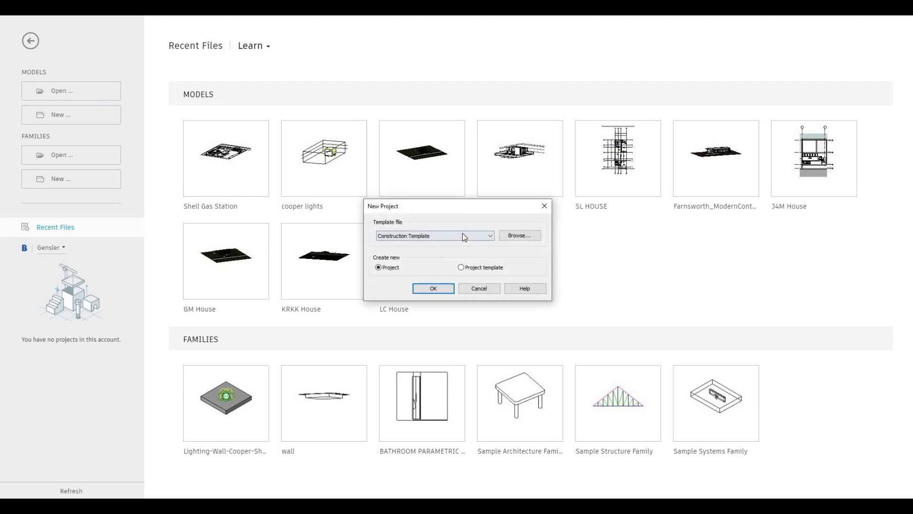
{"action": "left_click", "coordinate": [463, 234]}
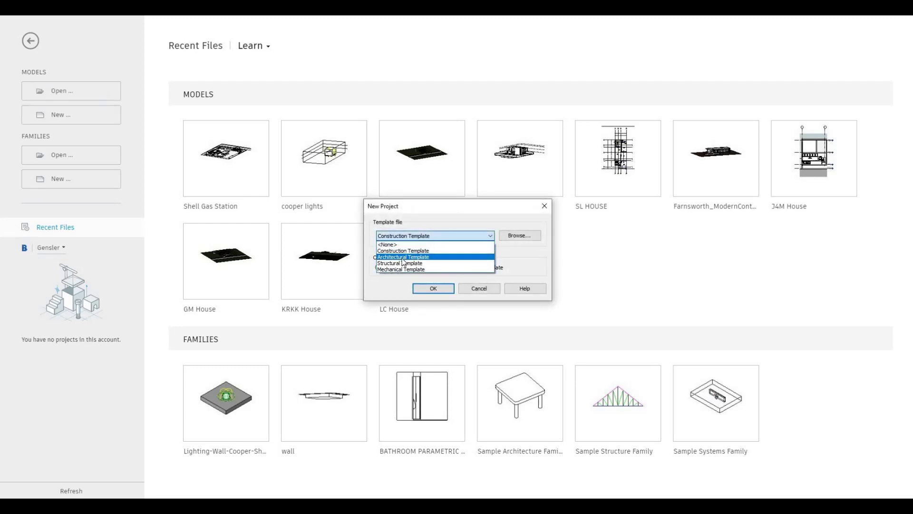
{"action": "left_click", "coordinate": [403, 257]}
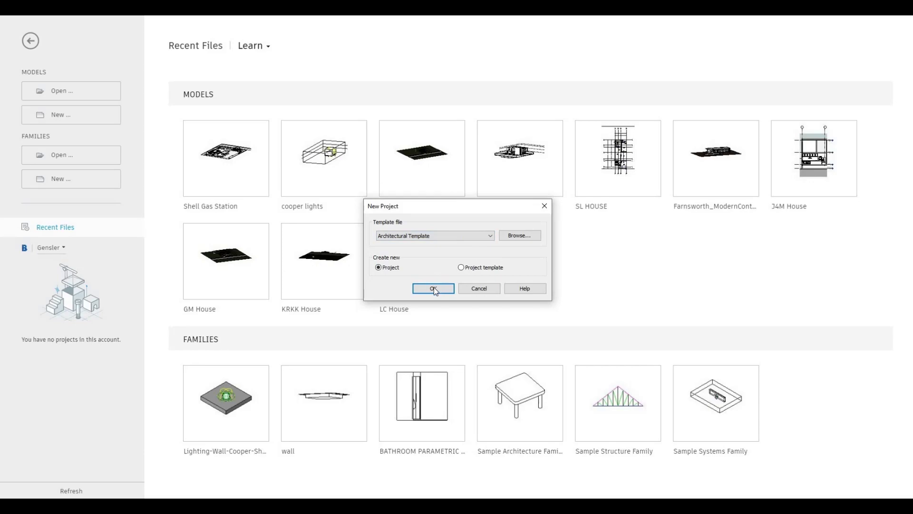
{"action": "left_click", "coordinate": [434, 288]}
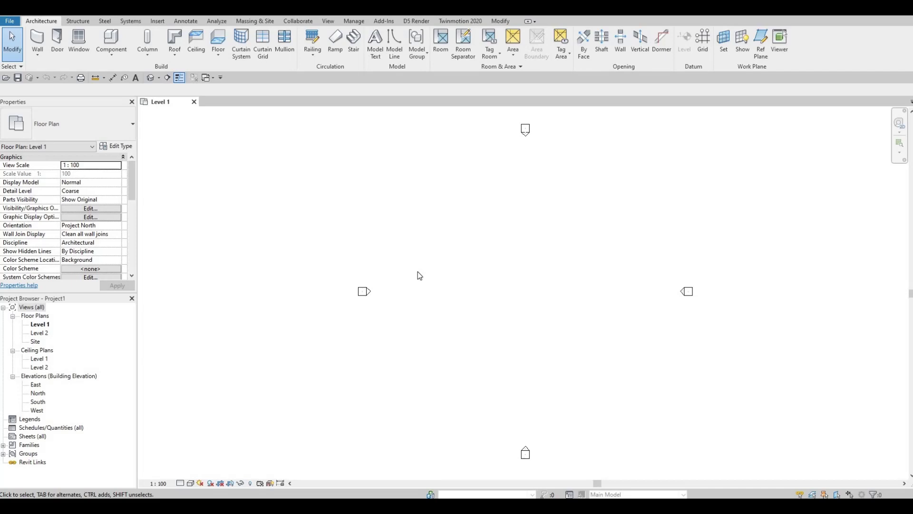
- Review the project units, checking the length format, and accept them as they are
{"action": "key", "text": "u"}
{"action": "key", "text": "n"}
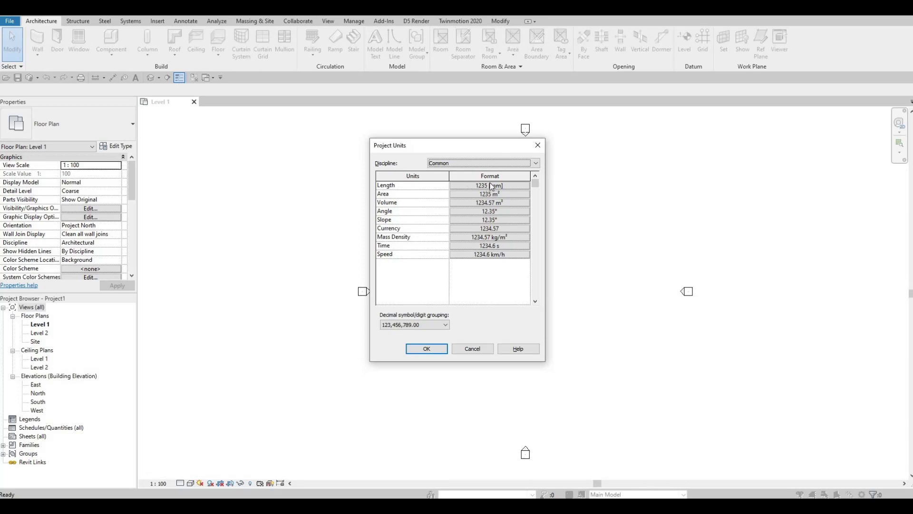
{"action": "left_click", "coordinate": [427, 350]}
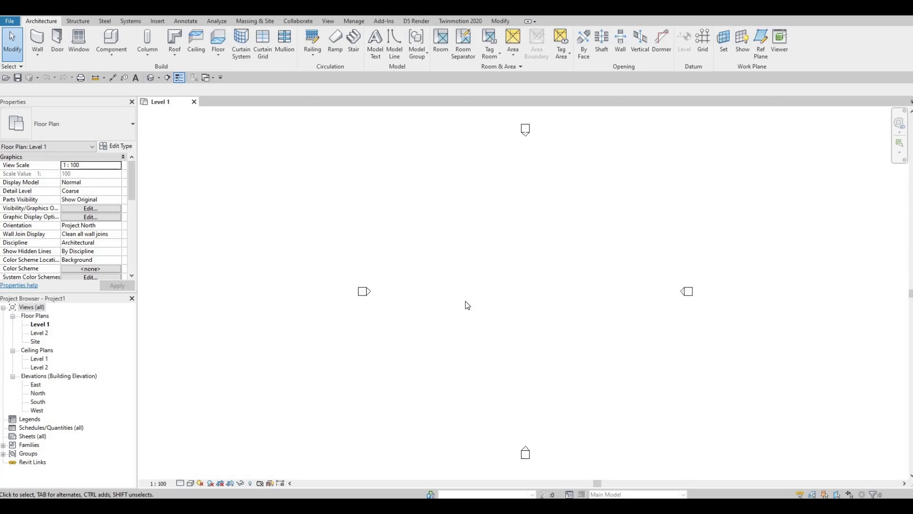
- Begin saving the project in the Revit File folder of 2048 Tim Hortons and name the file Tim Hortons
{"action": "left_click", "coordinate": [18, 78]}
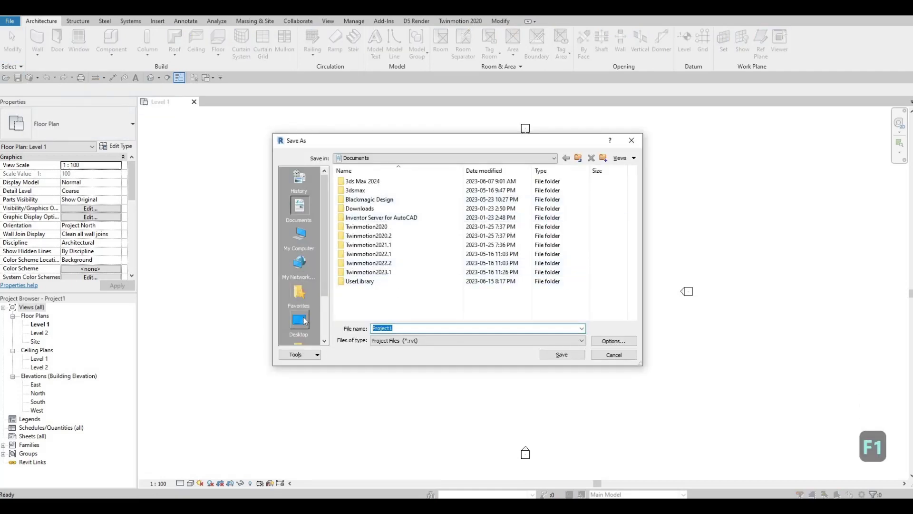
{"action": "key", "text": "ctrl+c"}
{"action": "left_click", "coordinate": [371, 199]}
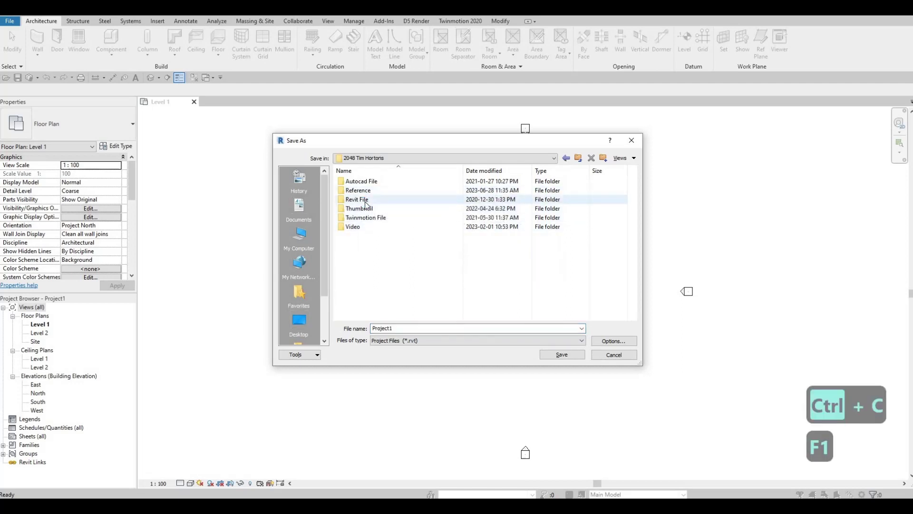
{"action": "key", "text": "Return"}
{"action": "double_click", "coordinate": [405, 328]}
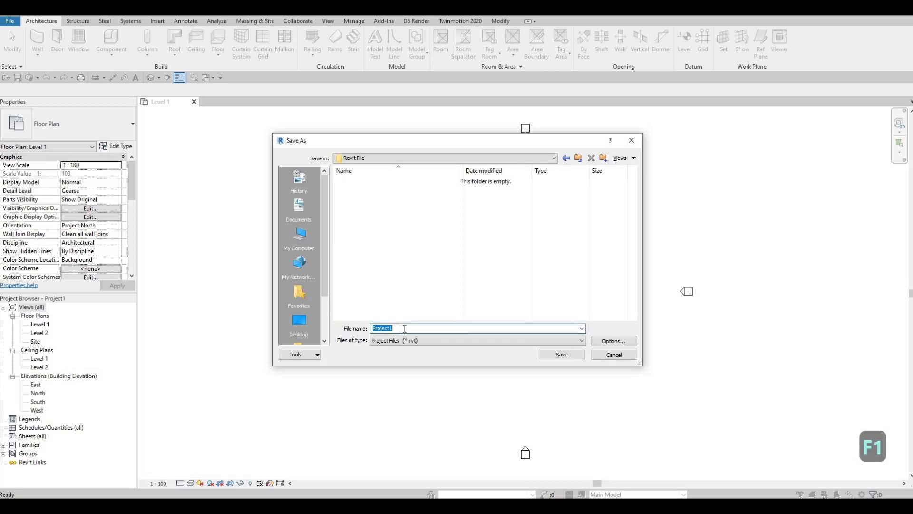
{"action": "key", "text": "ctrl+v"}
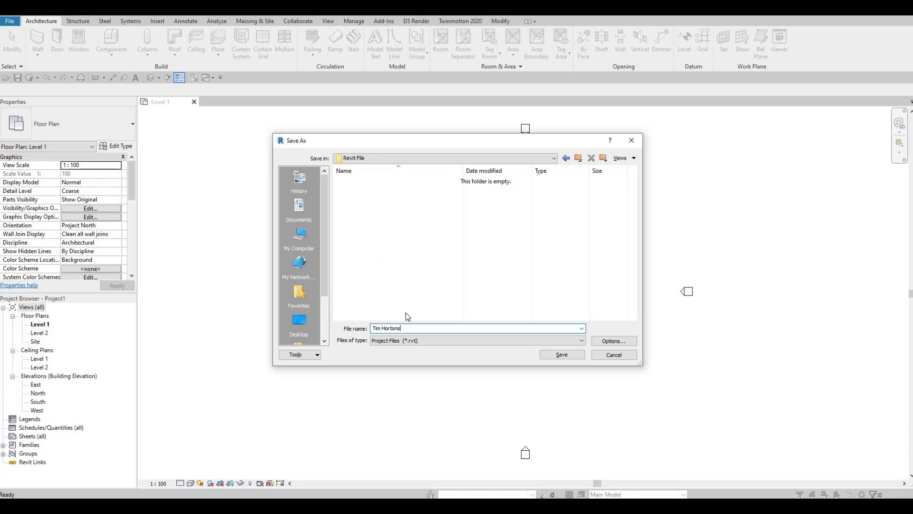
- Set the maximum backups to 5 in the file save options and save the project
{"action": "left_click", "coordinate": [601, 341]}
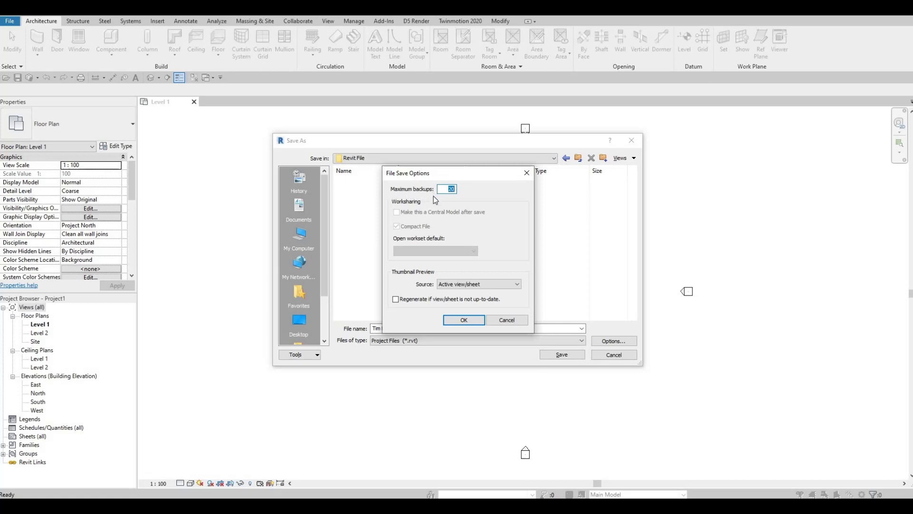
{"action": "type", "text": "5"}
{"action": "left_click", "coordinate": [461, 320]}
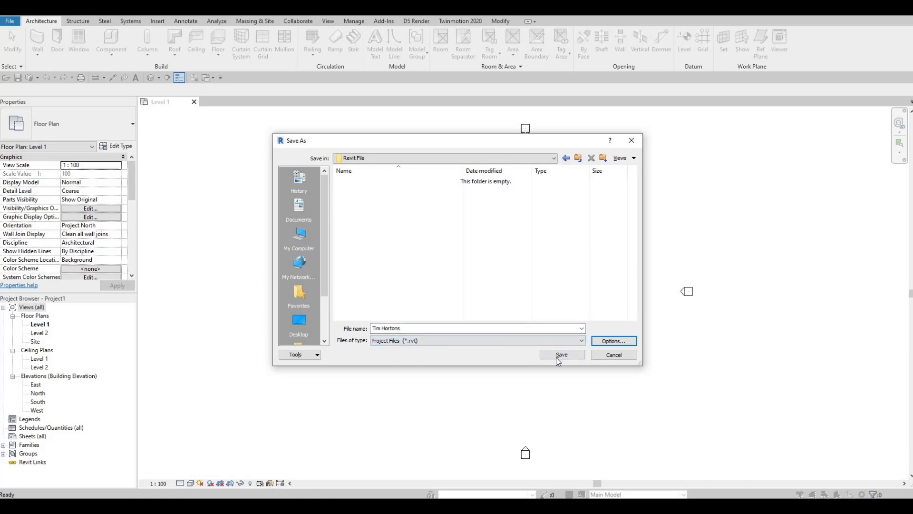
{"action": "left_click", "coordinate": [541, 351]}
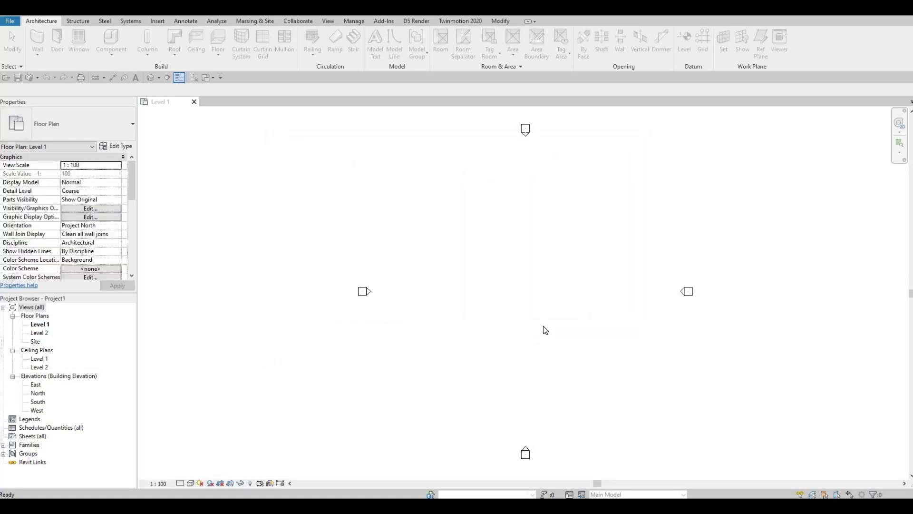
{"action": "middle_click_drag", "start_coordinate": [531, 308], "coordinate": [482, 284]}
{"action": "middle_click_drag", "start_coordinate": [414, 148], "coordinate": [409, 154]}
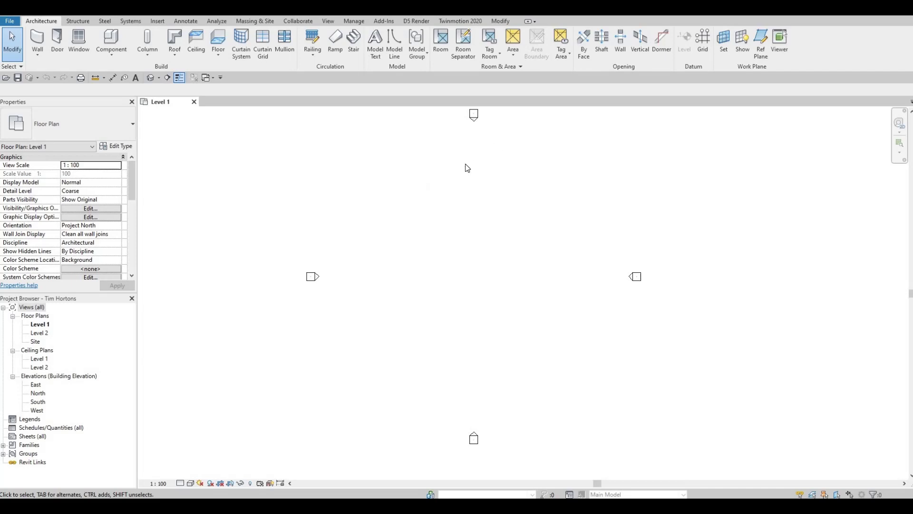
{"action": "left_click", "coordinate": [703, 41]}
{"action": "scroll", "coordinate": [376, 156], "scroll_direction": "down", "scroll_amount": 2}
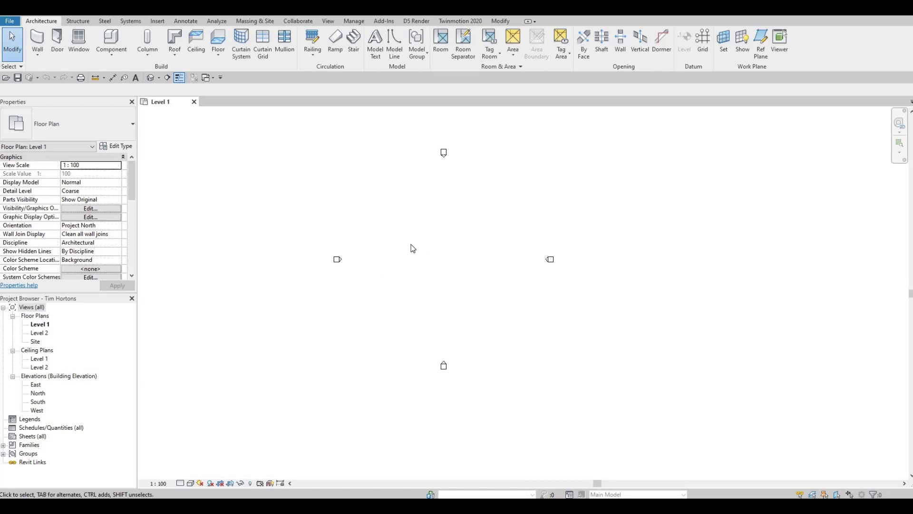
- Open the South elevation view and set the elevation of Level 2 to 3000 mm
{"action": "double_click", "coordinate": [38, 402]}
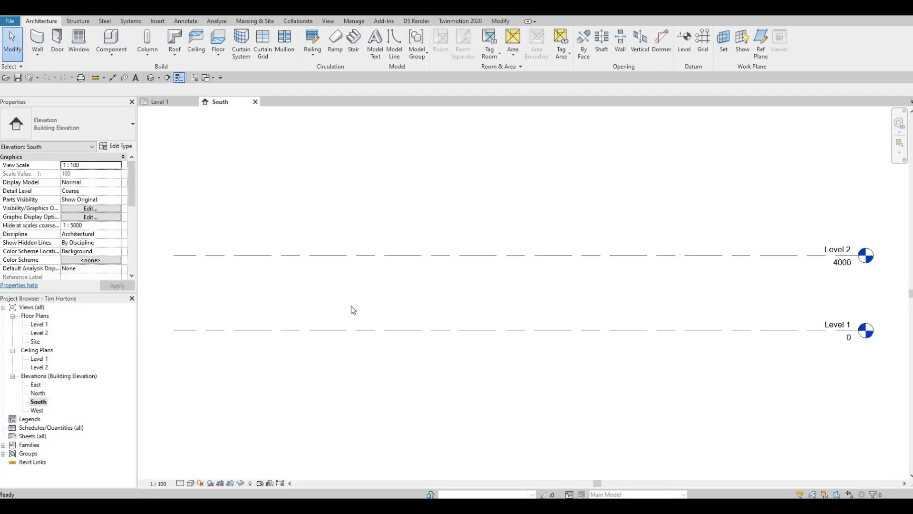
{"action": "scroll", "coordinate": [519, 281], "scroll_direction": "down", "scroll_amount": 2}
{"action": "middle_click_drag", "start_coordinate": [619, 250], "coordinate": [658, 243]}
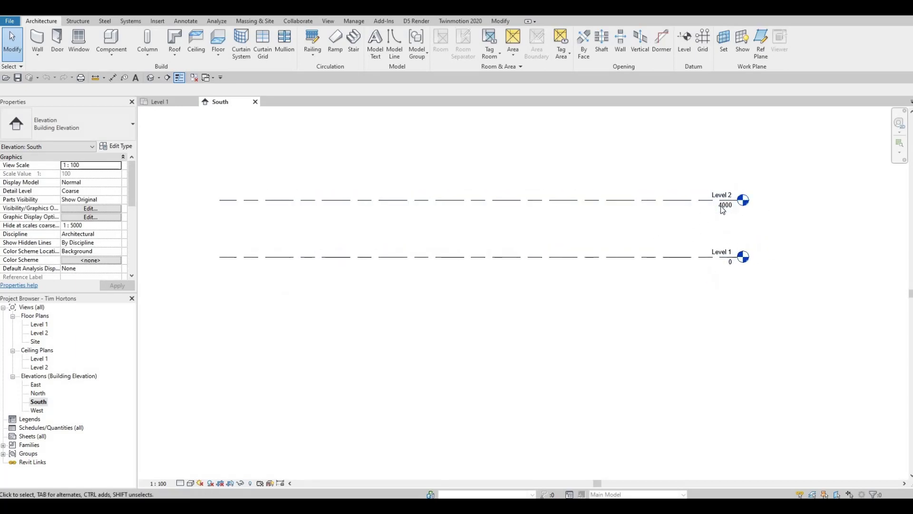
{"action": "double_click", "coordinate": [725, 205]}
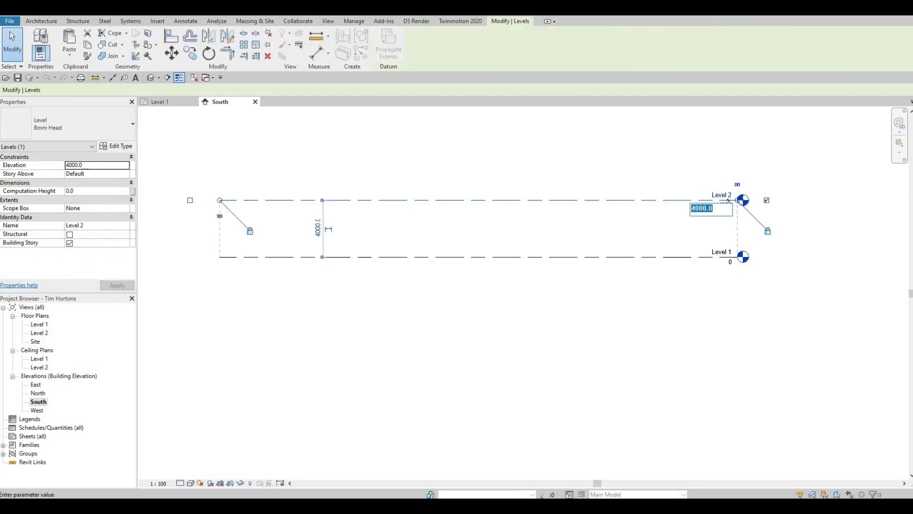
{"action": "type", "text": "300"}
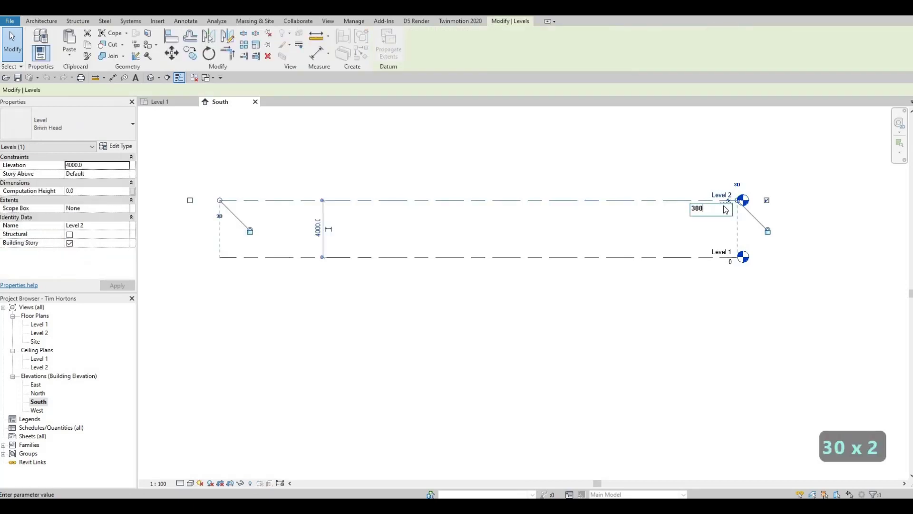
{"action": "type", "text": "0"}
{"action": "key", "text": "Return"}
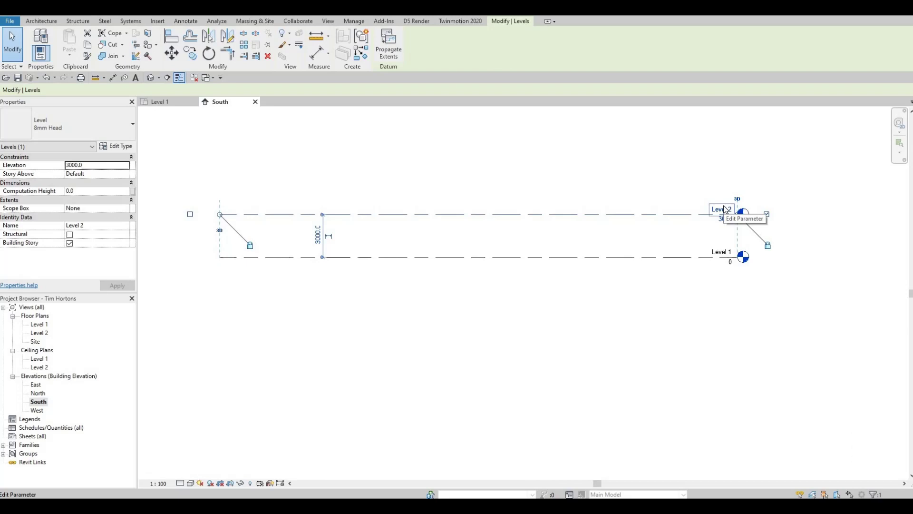
- Rename Level 2 to CANOPY and rename its corresponding views as well
{"action": "left_click", "coordinate": [718, 208]}
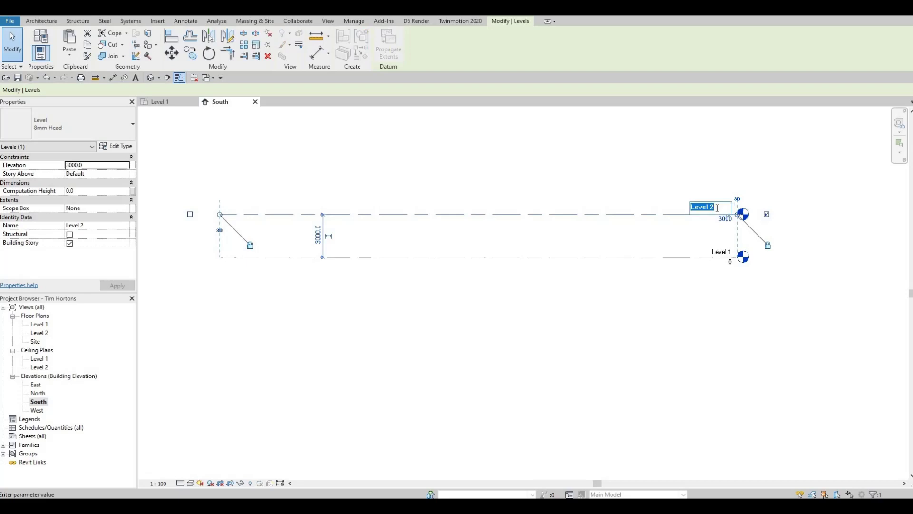
{"action": "type", "text": "C"}
{"action": "key", "text": "BackSpace"}
{"action": "key", "text": "Caps_Lock"}
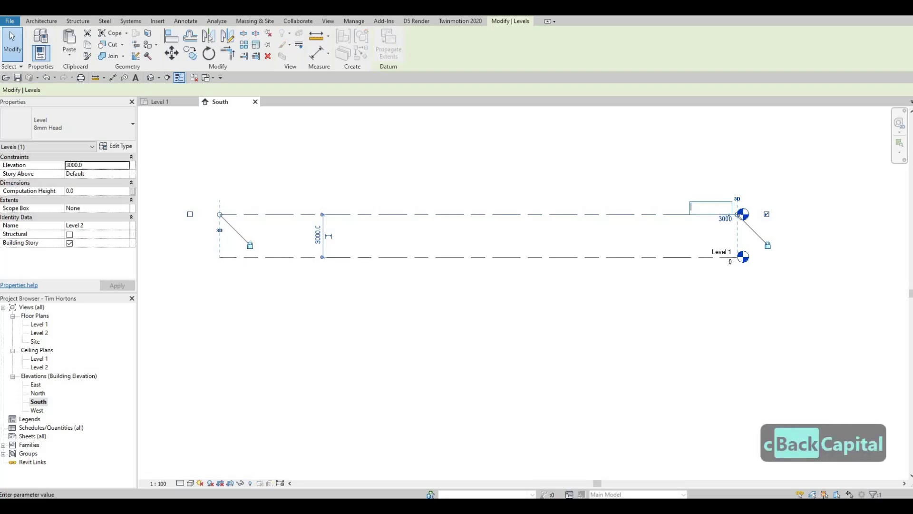
{"action": "type", "text": "C"}
{"action": "key", "text": "BackSpace"}
{"action": "key", "text": "Caps_Lock"}
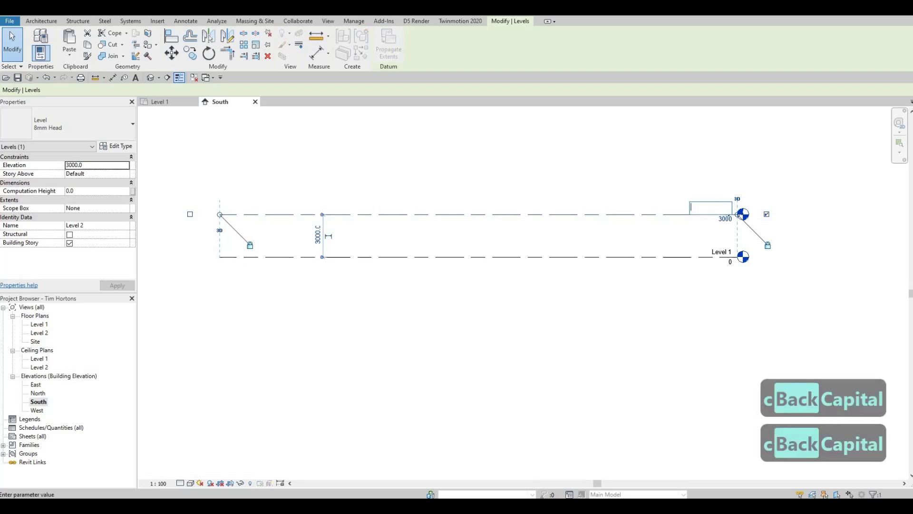
{"action": "type", "text": "CANOPY"}
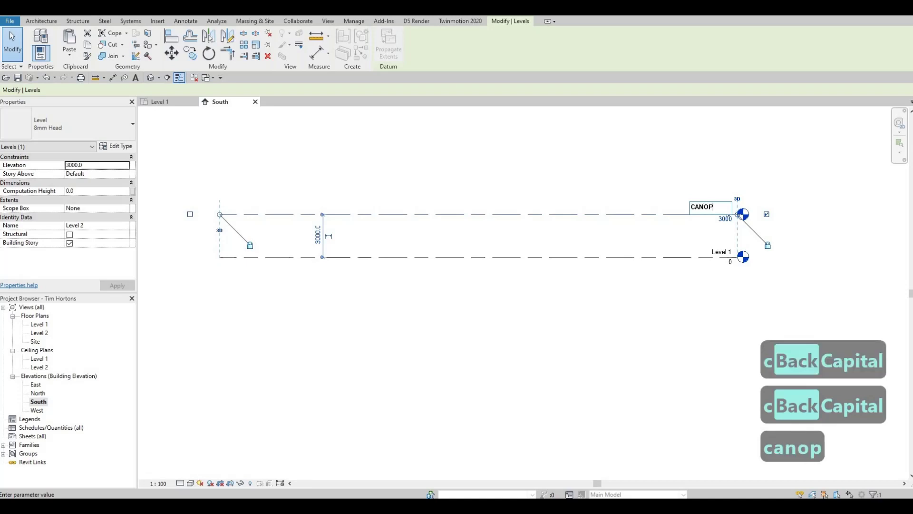
{"action": "left_click", "coordinate": [717, 165]}
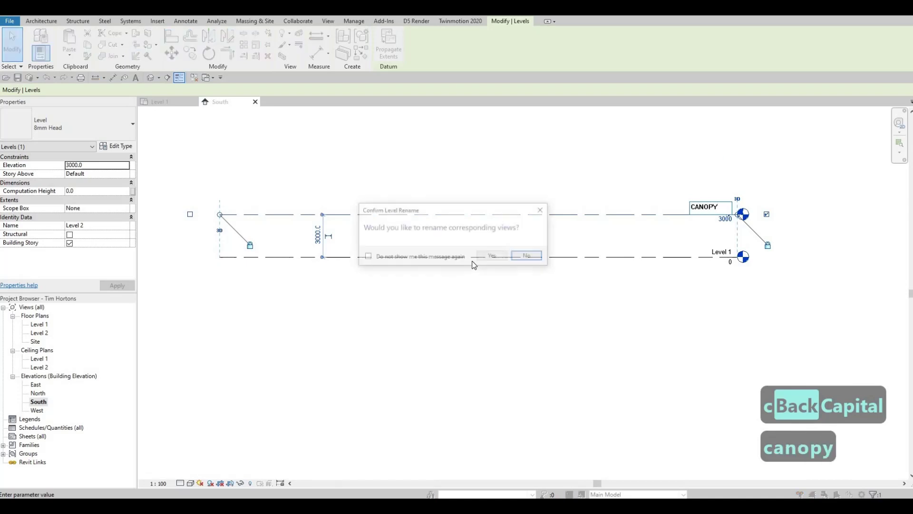
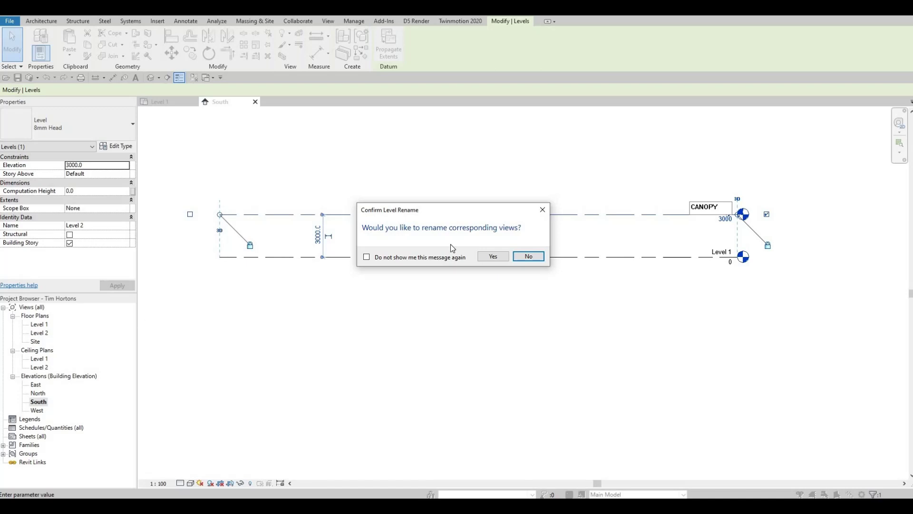
{"action": "left_click", "coordinate": [493, 257]}
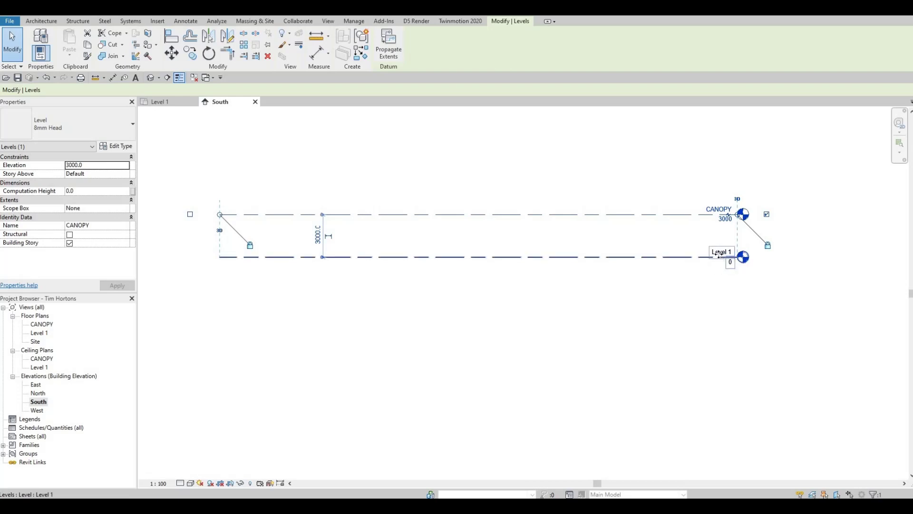
- Set the elevation of Level 1 to -200 mm
{"action": "left_click", "coordinate": [715, 254]}
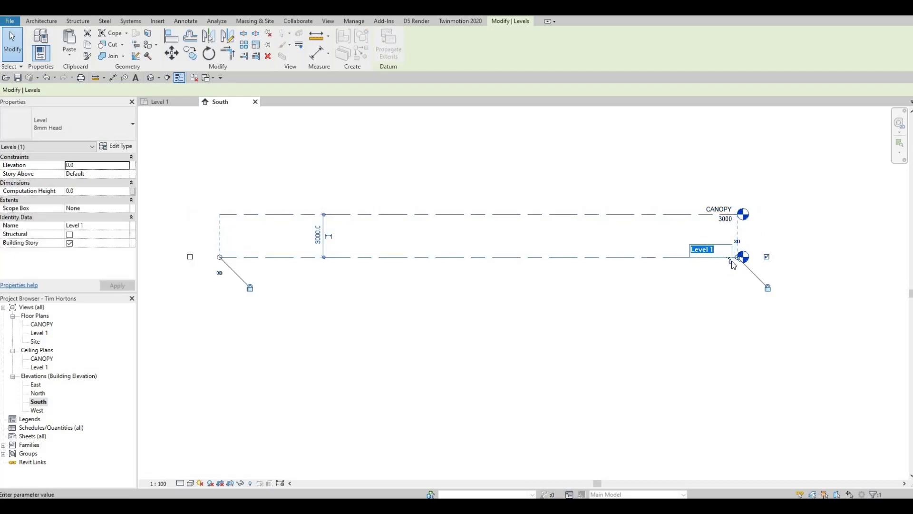
{"action": "key", "text": "Escape"}
{"action": "key", "text": "Escape"}
{"action": "left_click", "coordinate": [730, 263]}
{"action": "left_click", "coordinate": [729, 265]}
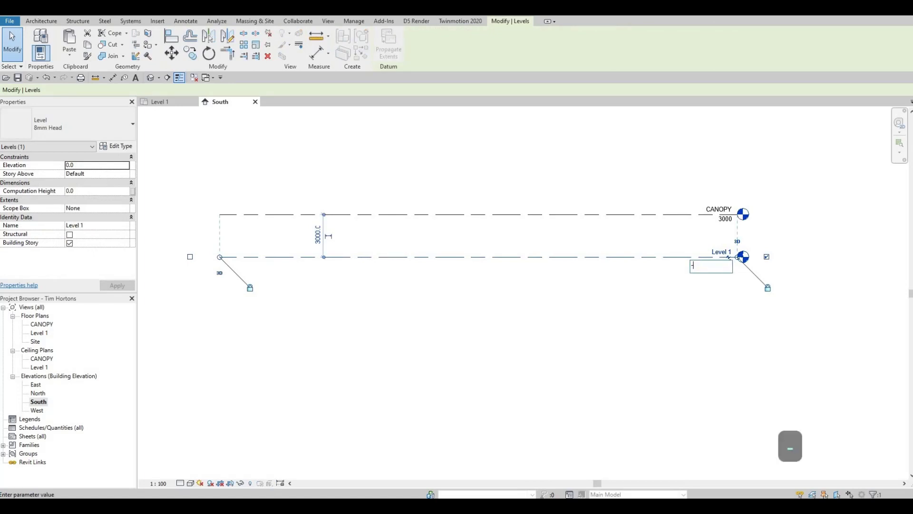
{"action": "type", "text": "-200"}
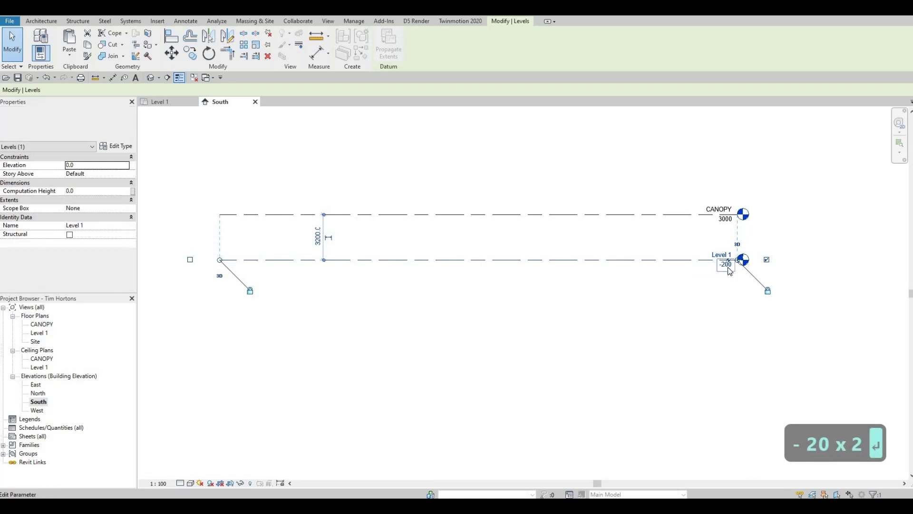
{"action": "key", "text": "Return"}
- Rename Level 1 to GROUND together with its corresponding views
{"action": "left_click", "coordinate": [714, 255]}
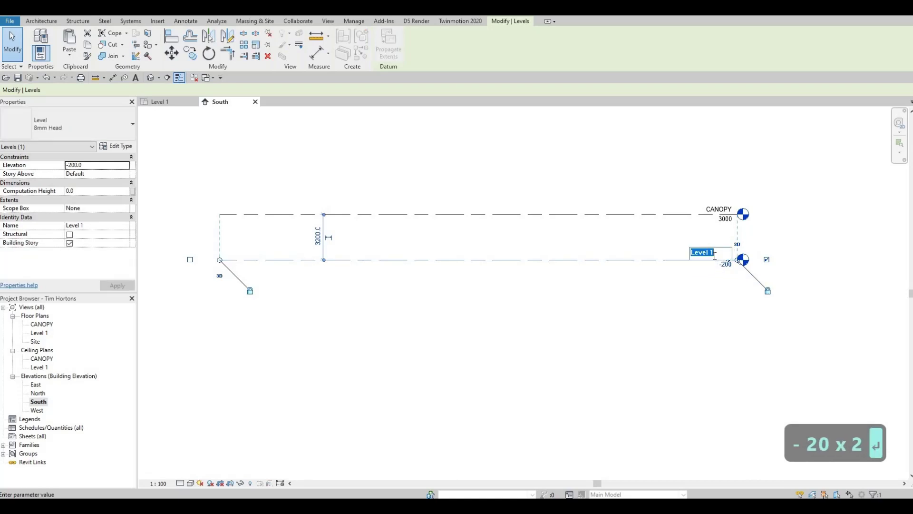
{"action": "type", "text": "ground"}
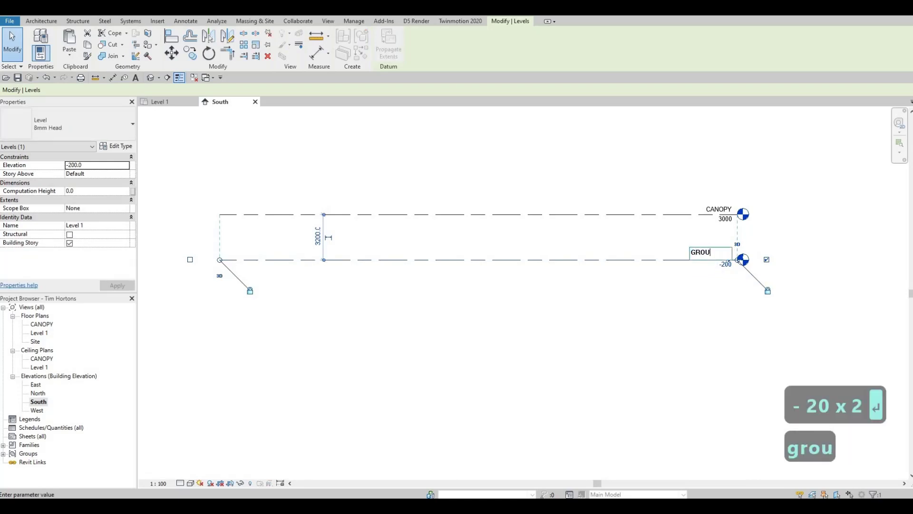
{"action": "left_click", "coordinate": [459, 286]}
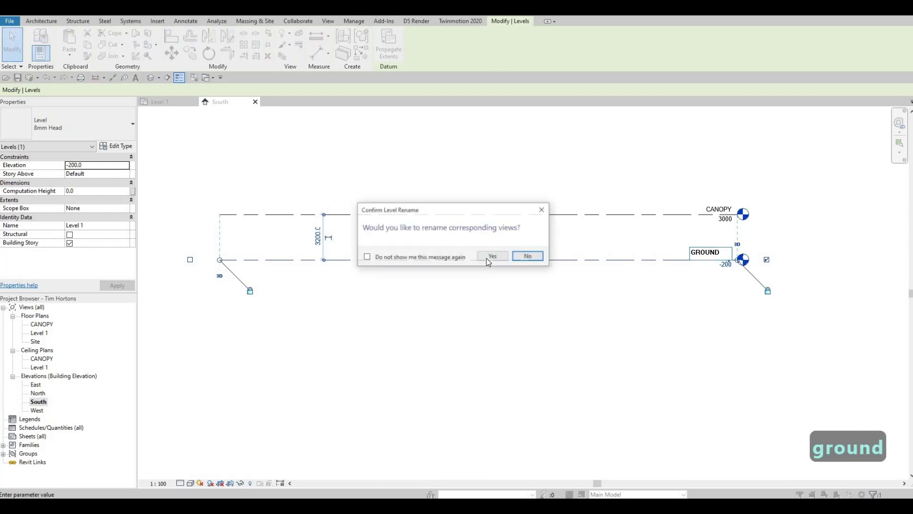
{"action": "left_click", "coordinate": [492, 255]}
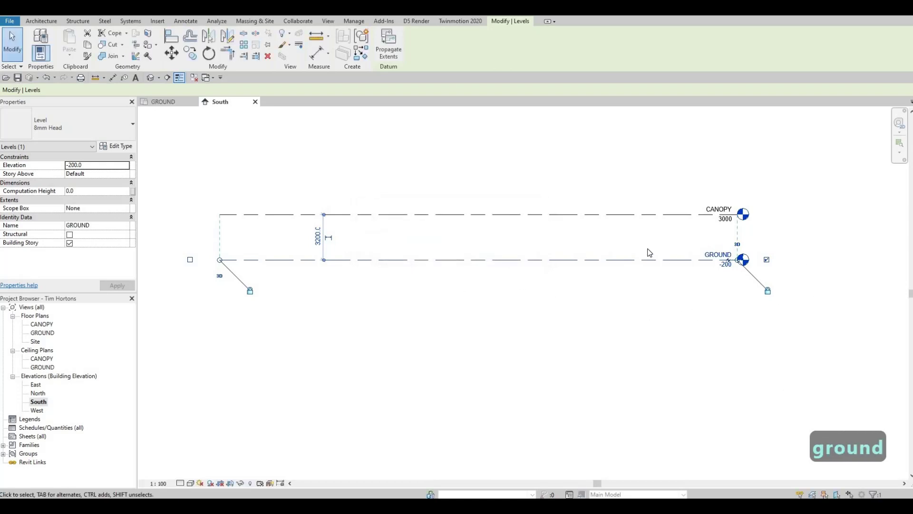
- Draw a new level just above GROUND at an elevation of about 100 mm, aligned with the ends of the existing levels
{"action": "left_click", "coordinate": [41, 21]}
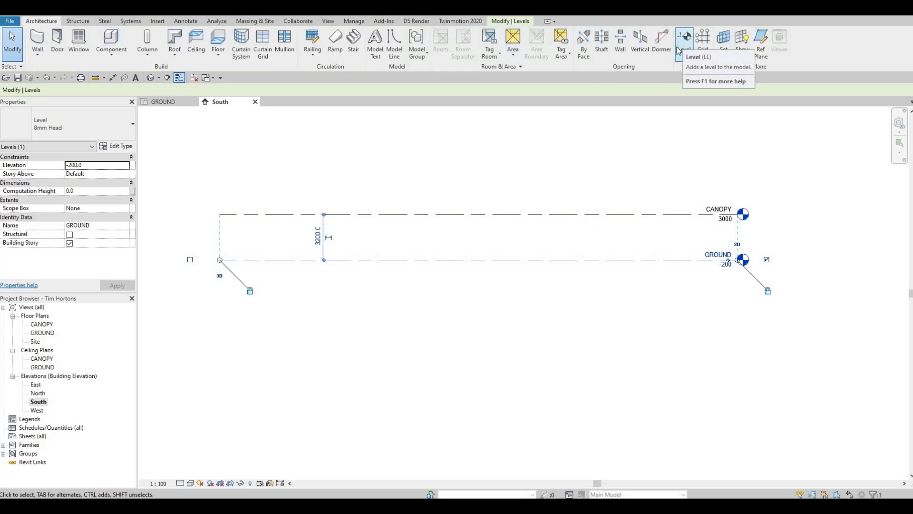
{"action": "key", "text": "l"}
{"action": "key", "text": "l"}
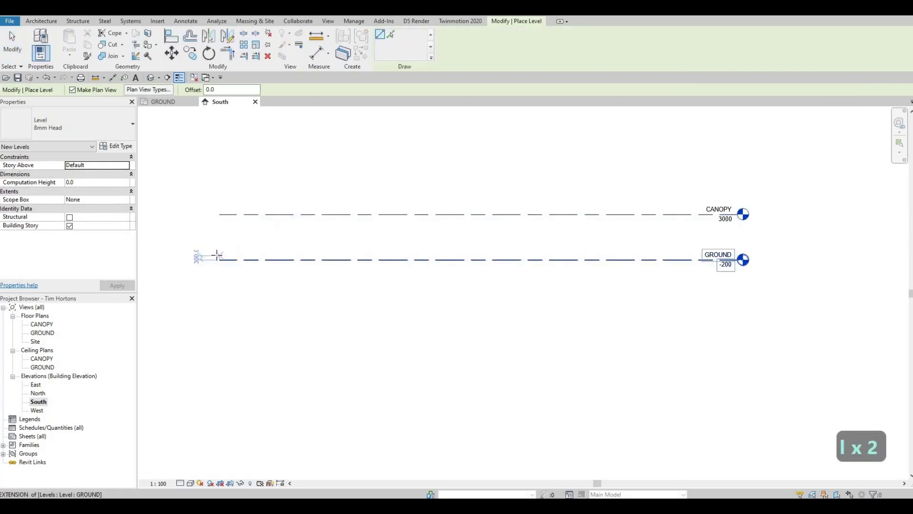
{"action": "left_click", "coordinate": [218, 257]}
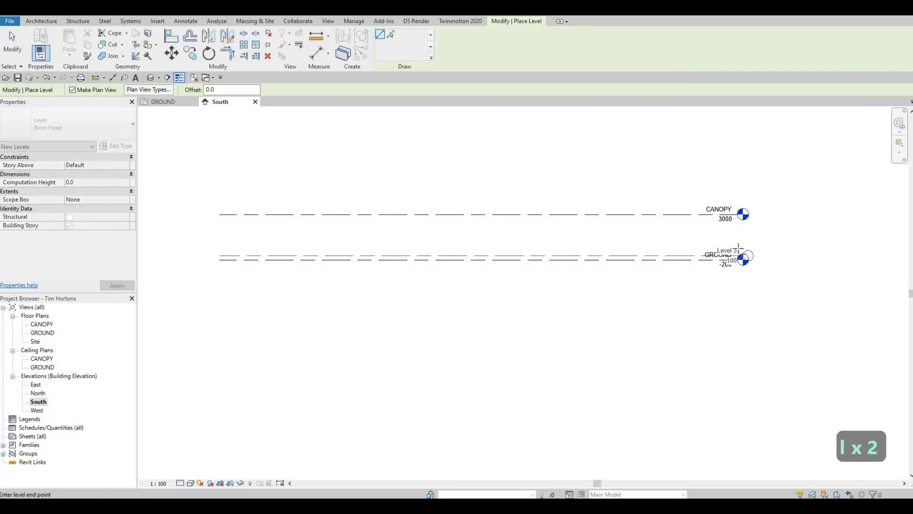
{"action": "left_click", "coordinate": [738, 249]}
{"action": "key", "text": "Escape"}
{"action": "key", "text": "Escape"}
{"action": "key", "text": "Escape"}
- Add an elbow to the GROUND level line and move its head below the Level 3 label, widening the bend inward
{"action": "scroll", "coordinate": [721, 257], "scroll_direction": "up", "scroll_amount": 2}
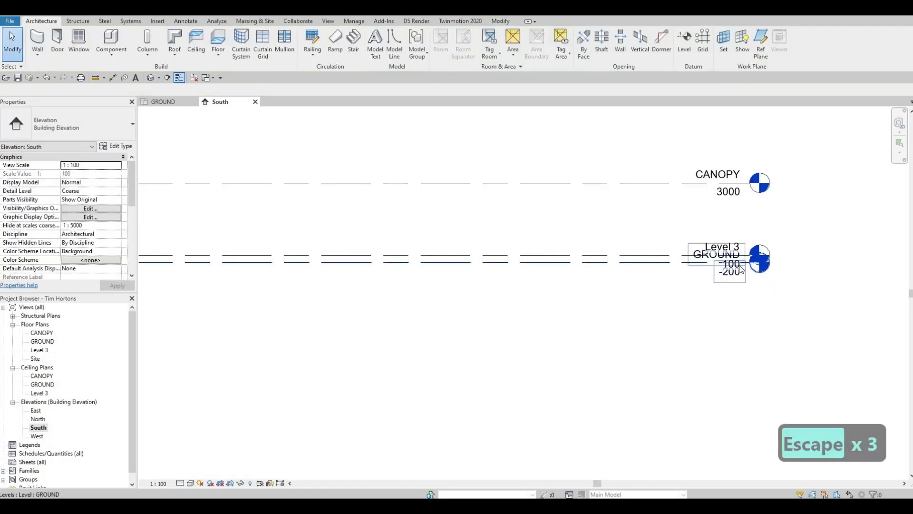
{"action": "left_click", "coordinate": [740, 269]}
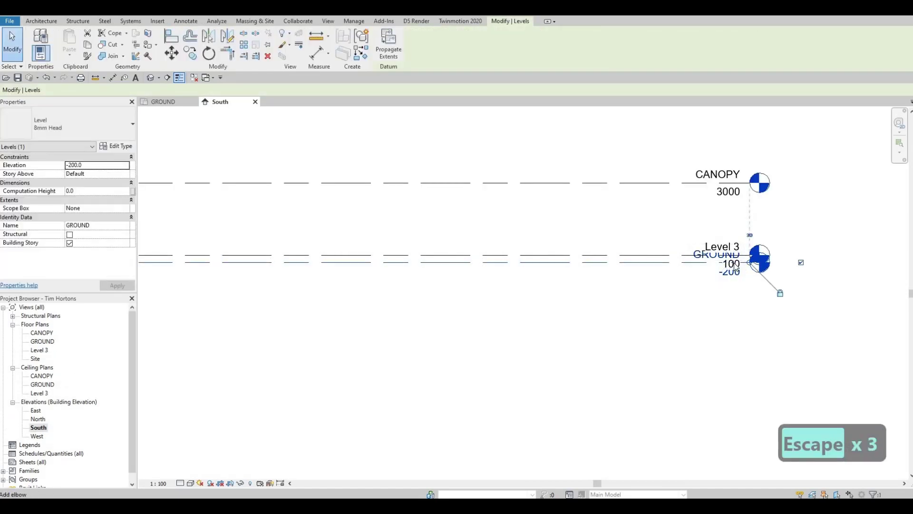
{"action": "left_click", "coordinate": [737, 277]}
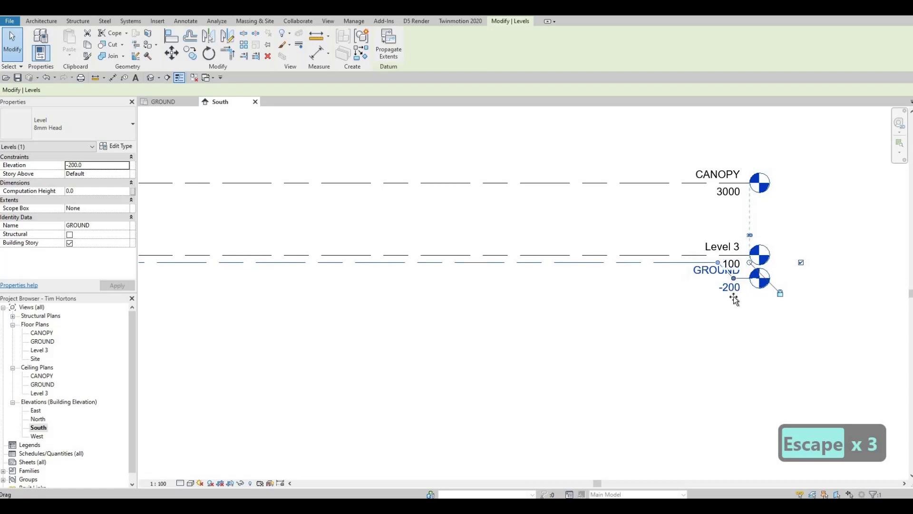
{"action": "left_click_drag", "start_coordinate": [734, 277], "coordinate": [679, 302]}
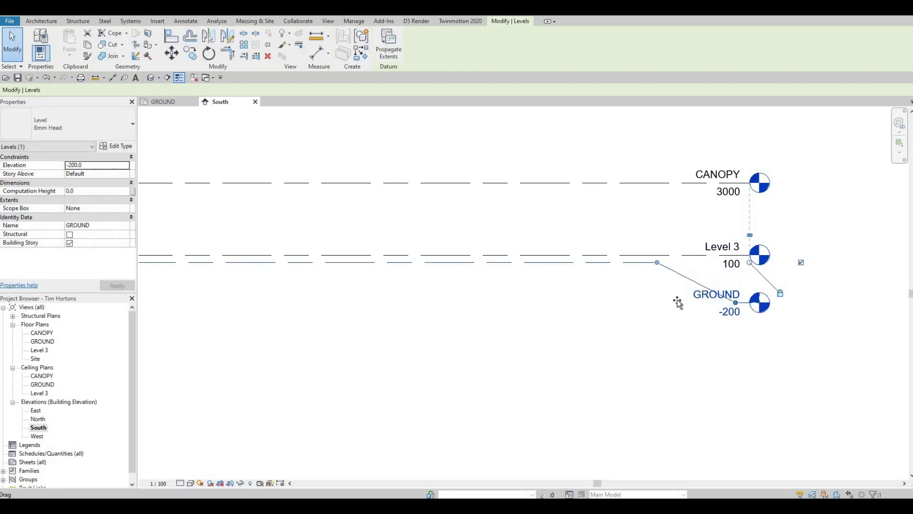
{"action": "key", "text": "Escape"}
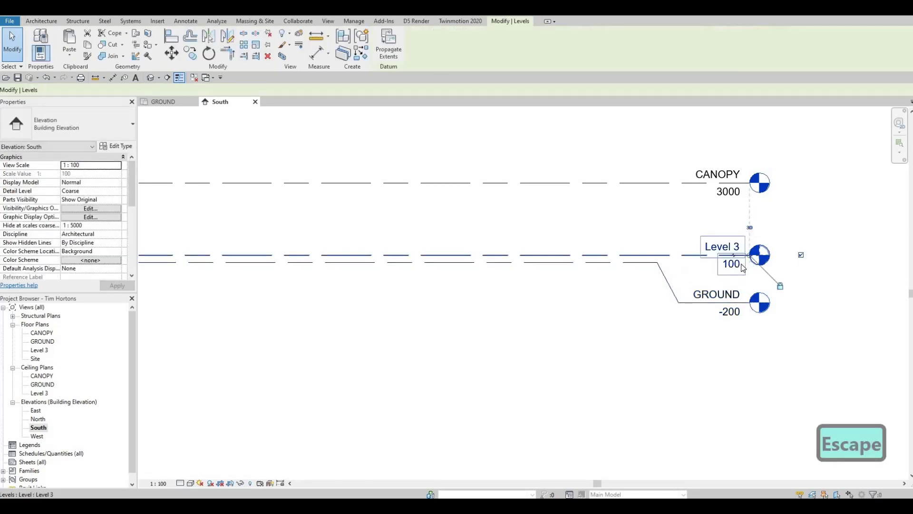
- Set the elevation of Level 3 to 0 mm
{"action": "left_click", "coordinate": [732, 264]}
{"action": "left_click", "coordinate": [732, 264]}
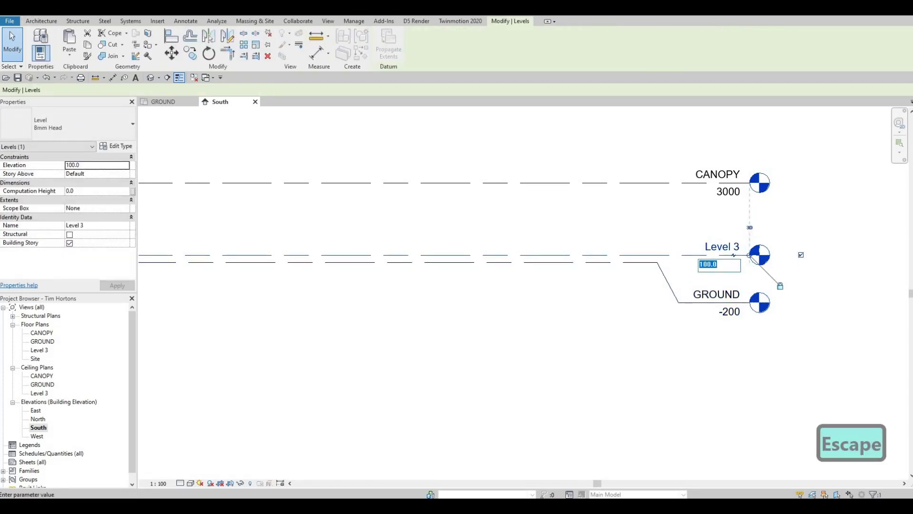
{"action": "type", "text": "0"}
{"action": "key", "text": "Return"}
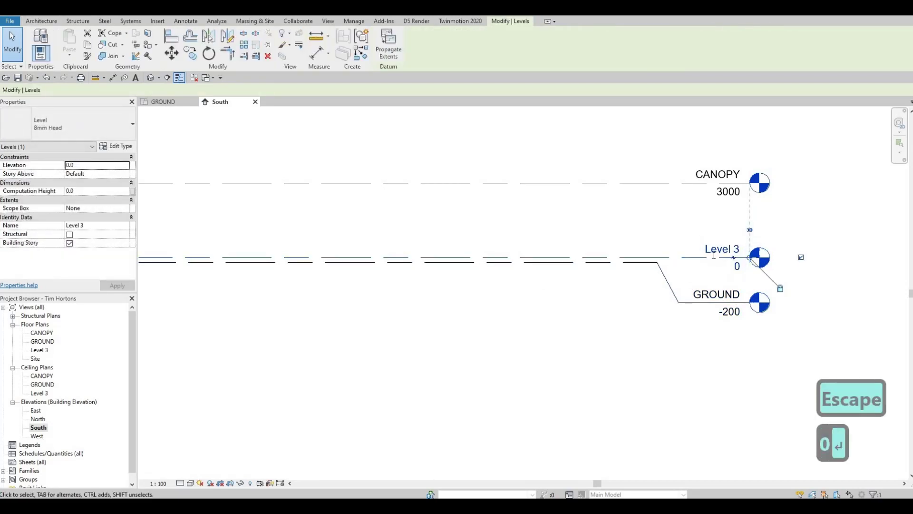
- Rename Level 3 to FIRST FLOOR together with its corresponding views
{"action": "left_click", "coordinate": [719, 251]}
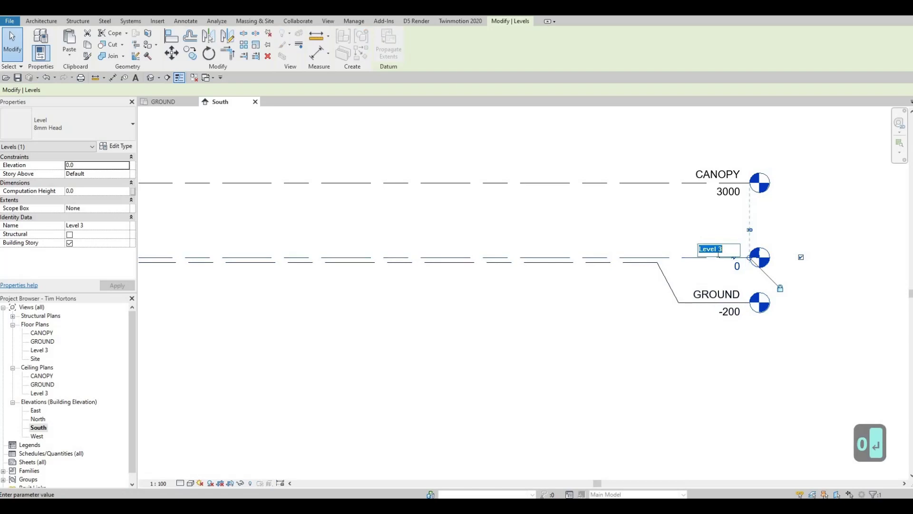
{"action": "type", "text": "FIRST"}
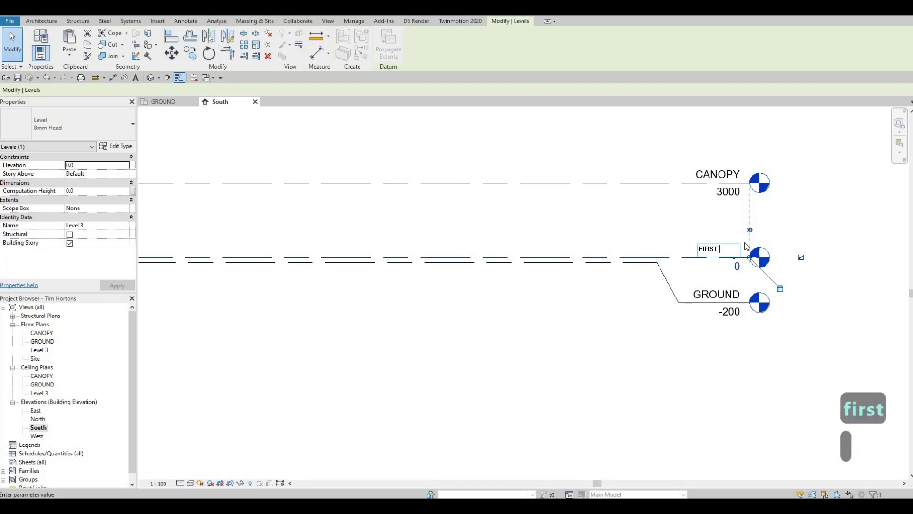
{"action": "type", "text": " gfloor"}
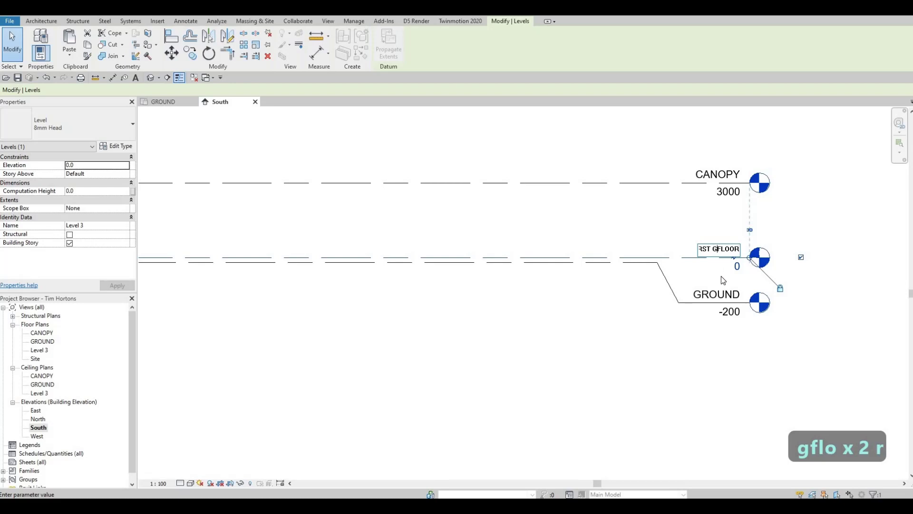
{"action": "key", "text": "BackSpace"}
{"action": "left_click", "coordinate": [731, 298]}
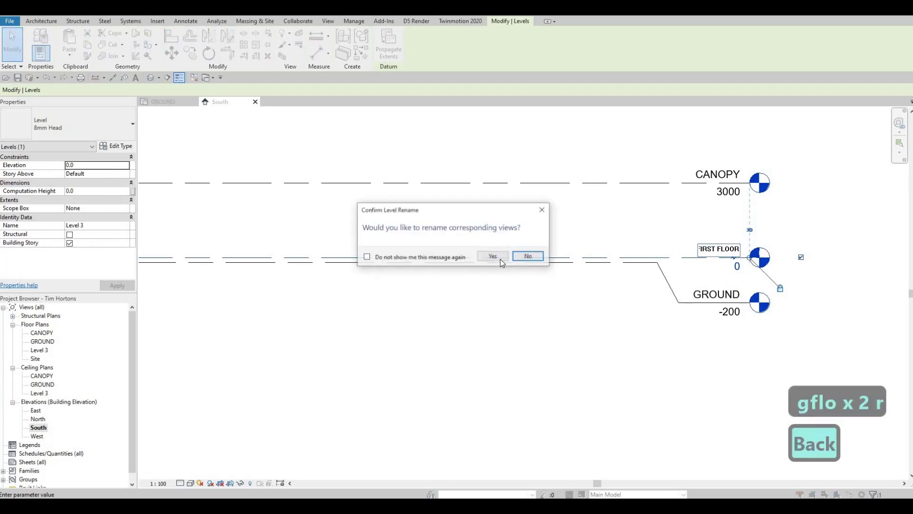
{"action": "key", "text": "Return"}
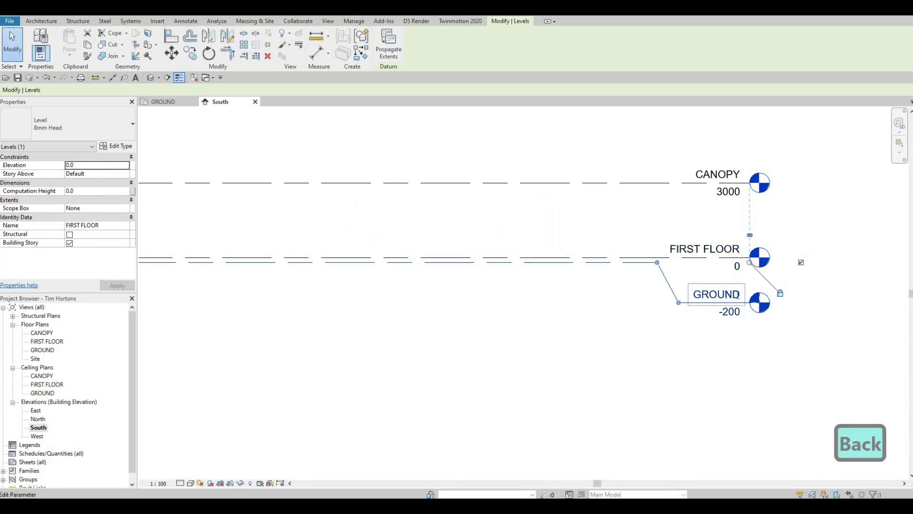
- Rename the GROUND level to GROUND FLOOR together with its corresponding views
{"action": "left_click", "coordinate": [736, 298]}
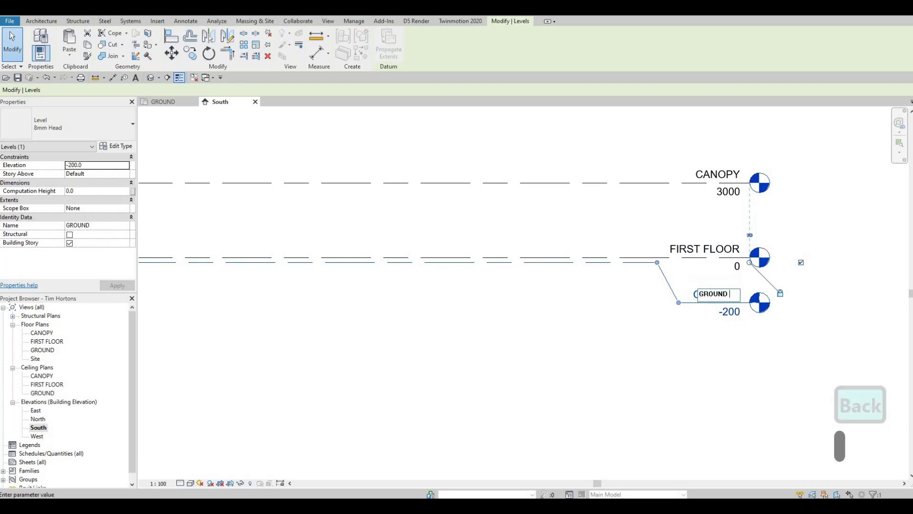
{"action": "type", "text": "FLOOR"}
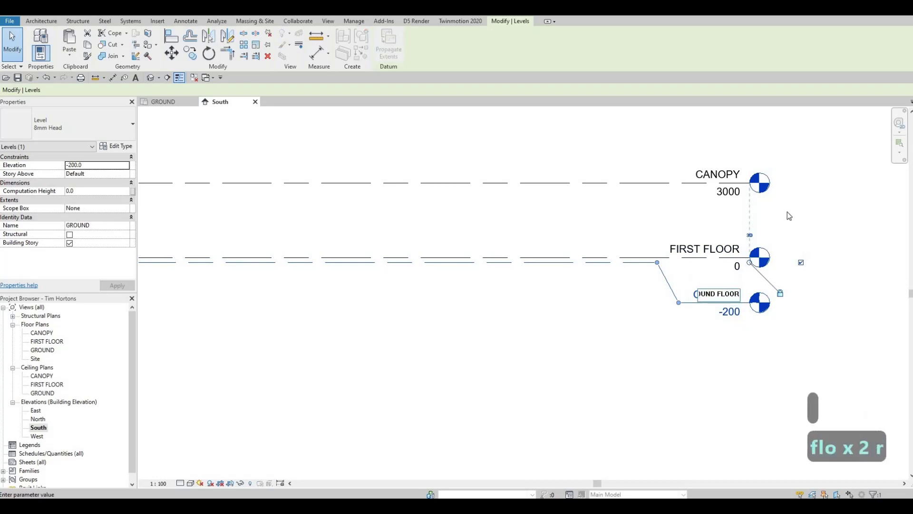
{"action": "left_click", "coordinate": [789, 215]}
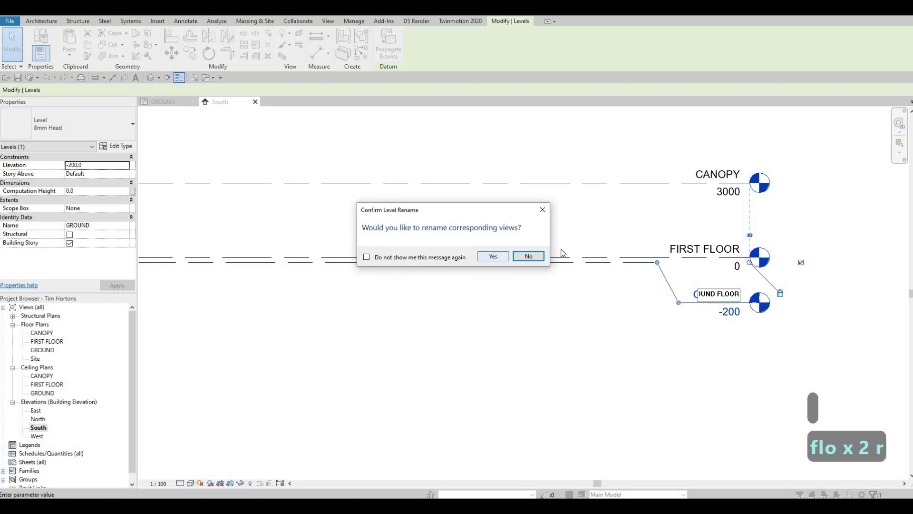
{"action": "left_click", "coordinate": [492, 256]}
{"action": "key", "text": "Escape"}
{"action": "key", "text": "Escape"}
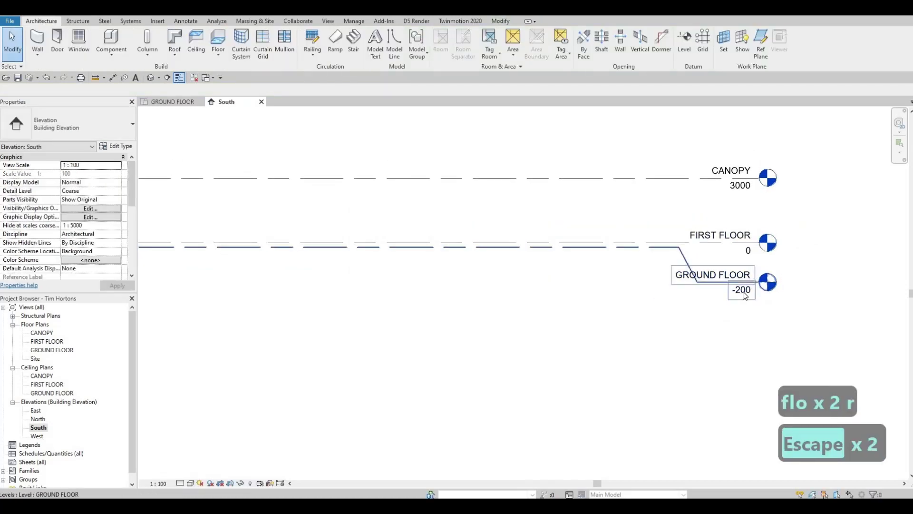
- Set the elevation of the FIRST FLOOR level to 200 mm
{"action": "left_click", "coordinate": [748, 253]}
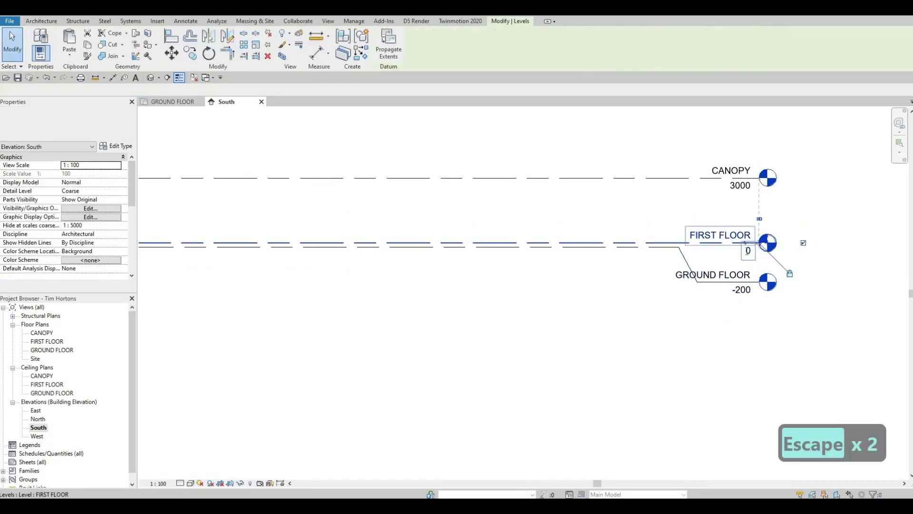
{"action": "left_click", "coordinate": [747, 251]}
{"action": "type", "text": "200"}
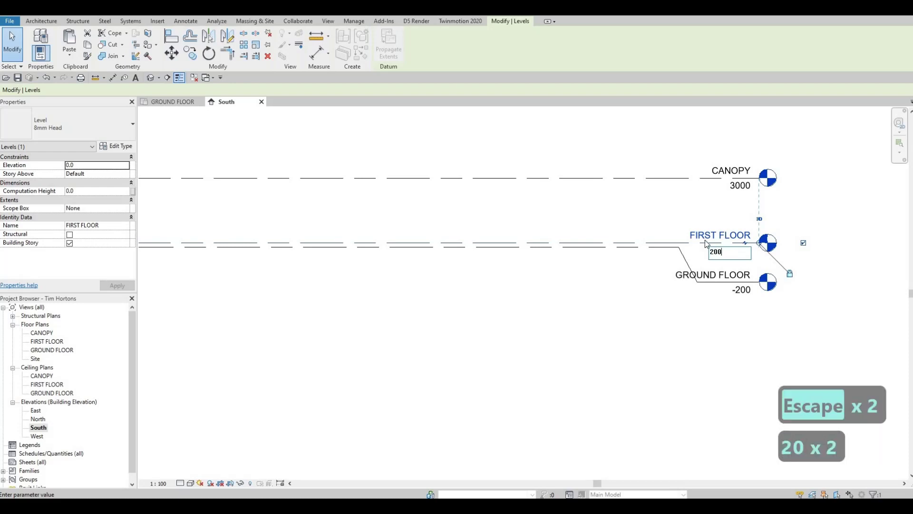
{"action": "left_click", "coordinate": [723, 282]}
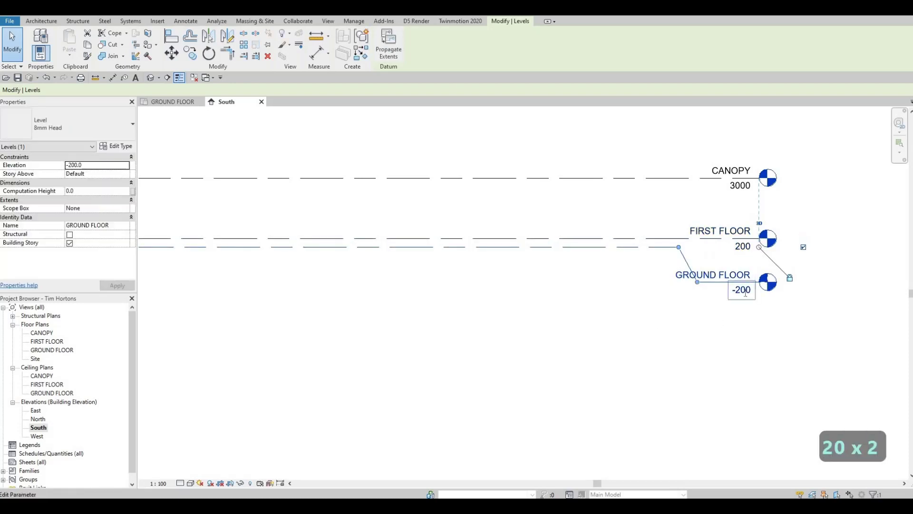
- Set the elevation of the GROUND FLOOR level to 0 mm
{"action": "left_click", "coordinate": [742, 289]}
{"action": "type", "text": "0"}
{"action": "key", "text": "Return"}
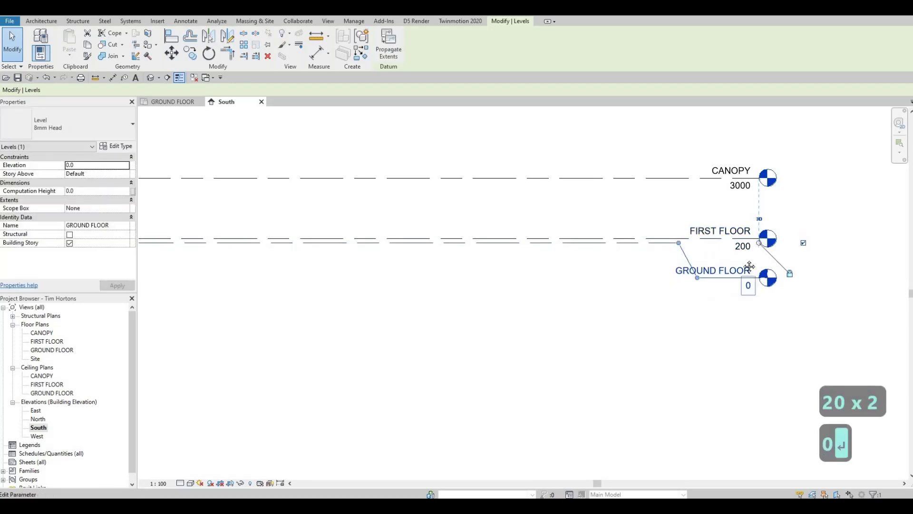
{"action": "key", "text": "Escape"}
{"action": "key", "text": "Escape"}
- Shift the elbow bend of the GROUND FLOOR level line further inward from its level head
{"action": "scroll", "coordinate": [738, 247], "scroll_direction": "down", "scroll_amount": 2}
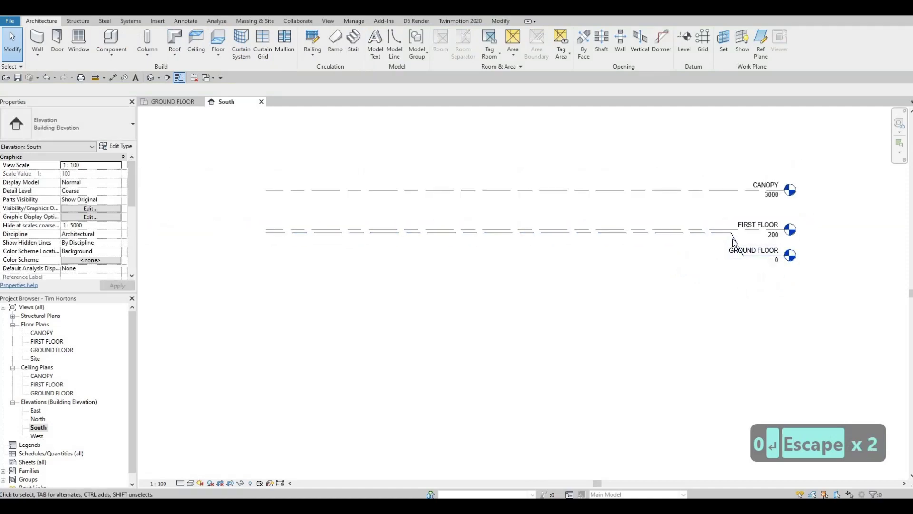
{"action": "scroll", "coordinate": [733, 241], "scroll_direction": "up", "scroll_amount": 2}
{"action": "left_click", "coordinate": [745, 264]}
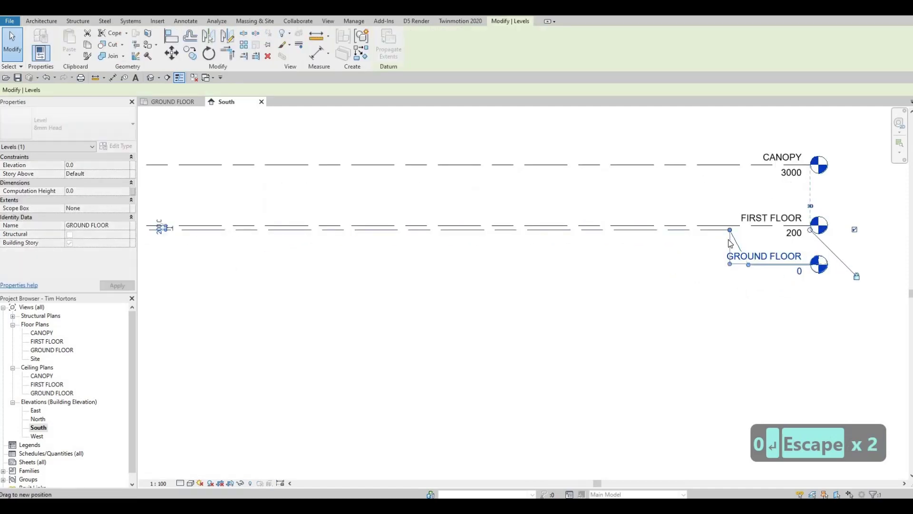
{"action": "left_click_drag", "start_coordinate": [749, 264], "coordinate": [666, 250]}
{"action": "key", "text": "Escape"}
{"action": "scroll", "coordinate": [666, 257], "scroll_direction": "down", "scroll_amount": 2}
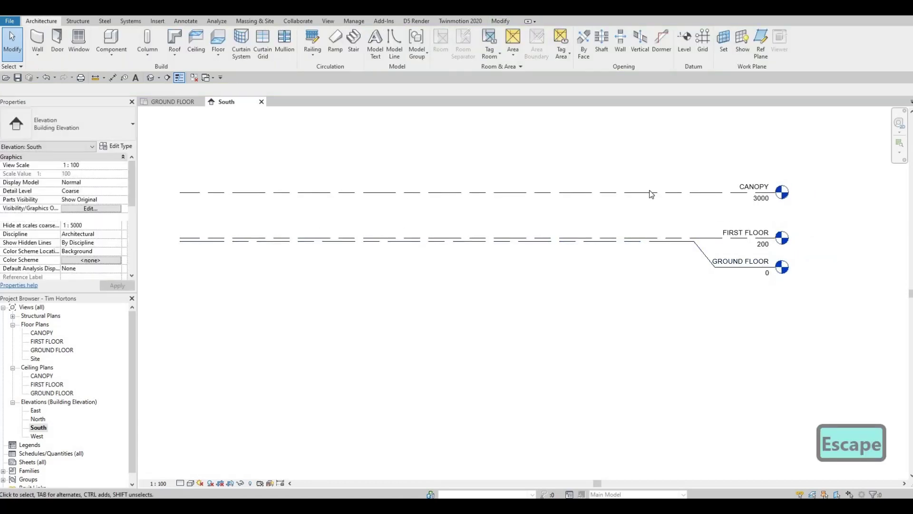
- Set the elevation of the CANOPY level to 3200 mm
{"action": "scroll", "coordinate": [610, 205], "scroll_direction": "down", "scroll_amount": 1}
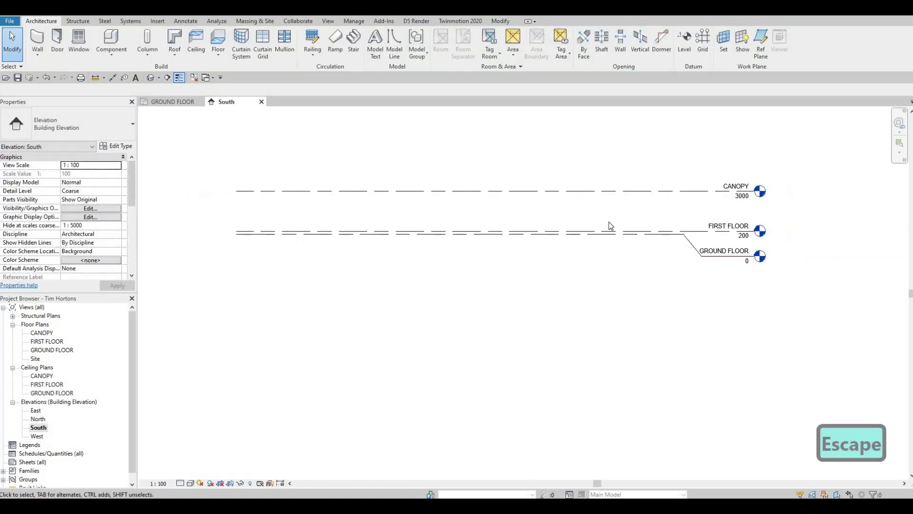
{"action": "scroll", "coordinate": [690, 234], "scroll_direction": "down", "scroll_amount": 2}
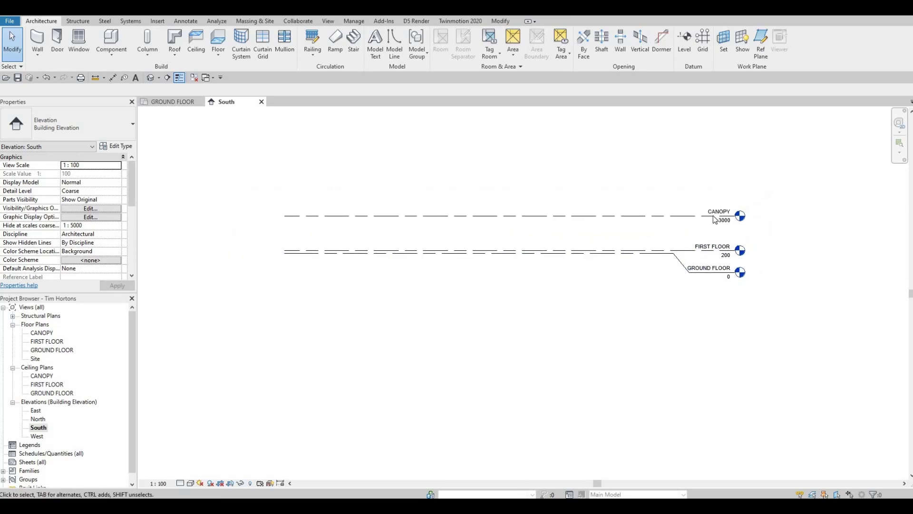
{"action": "scroll", "coordinate": [718, 220], "scroll_direction": "up", "scroll_amount": 5}
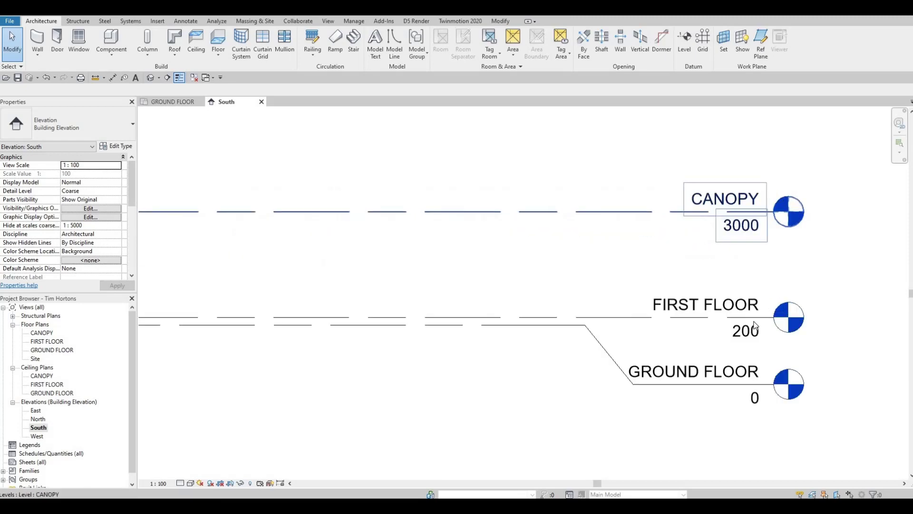
{"action": "left_click", "coordinate": [730, 226]}
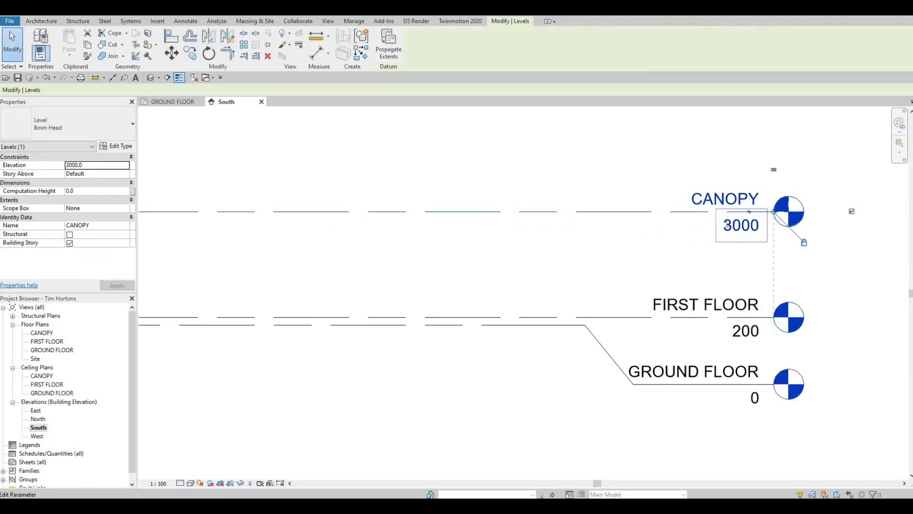
{"action": "left_click", "coordinate": [728, 225]}
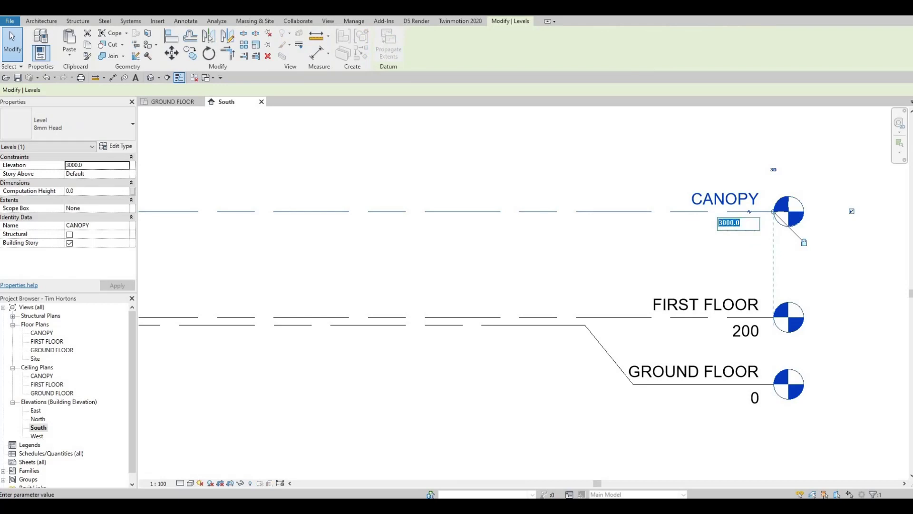
{"action": "type", "text": "3200"}
{"action": "left_click", "coordinate": [706, 90]}
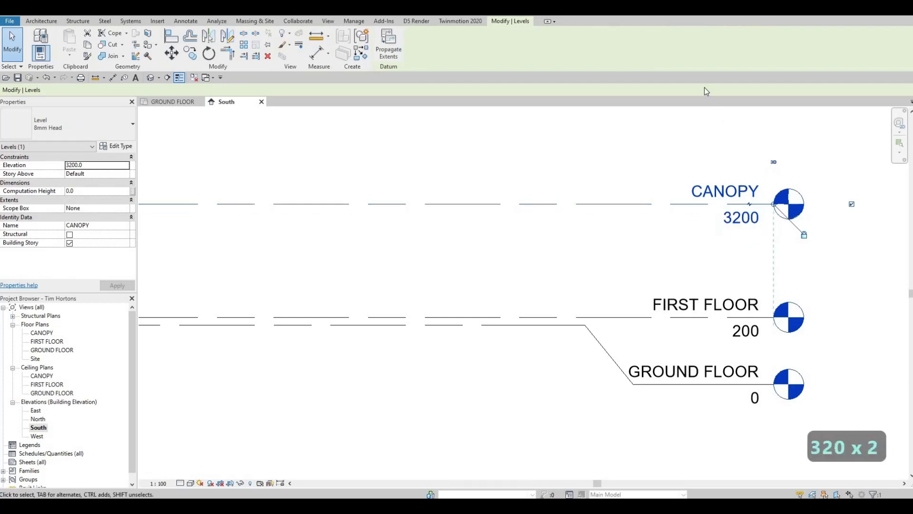
{"action": "key", "text": "Escape"}
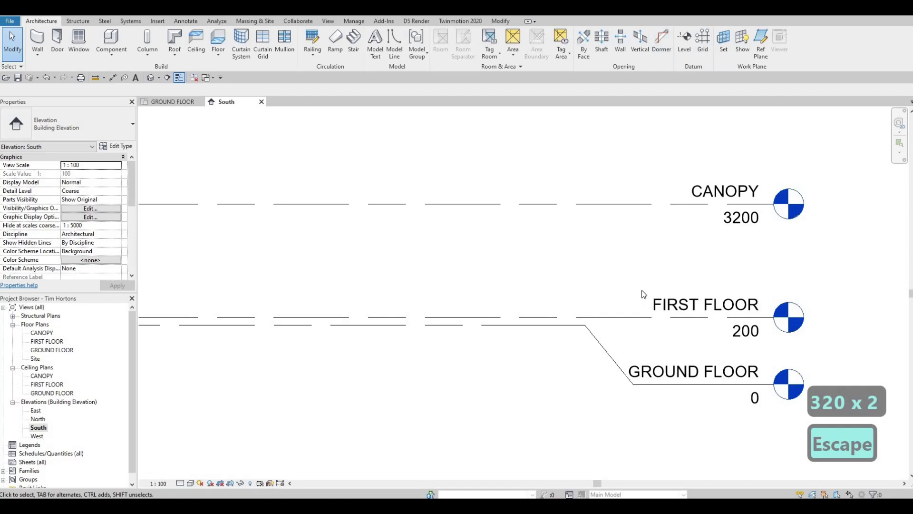
{"action": "scroll", "coordinate": [644, 292], "scroll_direction": "down", "scroll_amount": 2}
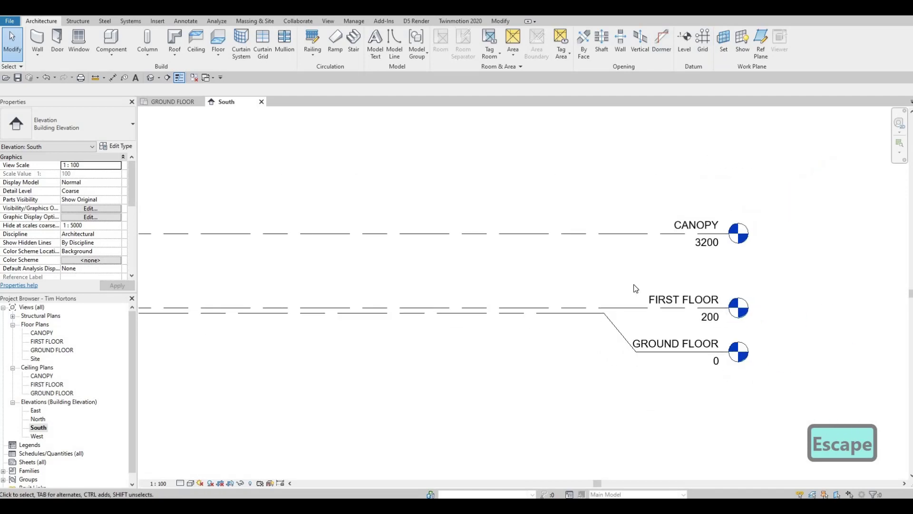
{"action": "scroll", "coordinate": [428, 237], "scroll_direction": "down", "scroll_amount": 3}
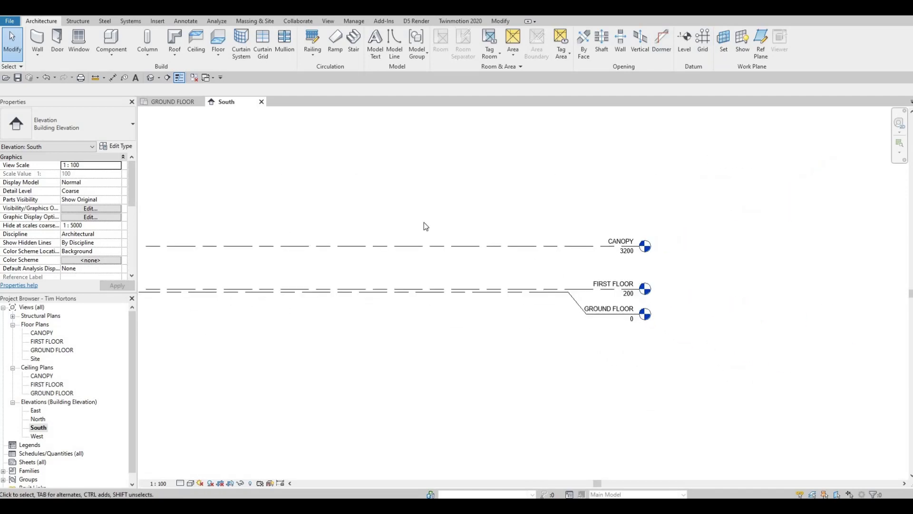
- Draw a new level above the CANOPY level at about 5700 mm, aligned with the ends of the existing level lines
{"action": "left_click", "coordinate": [57, 44]}
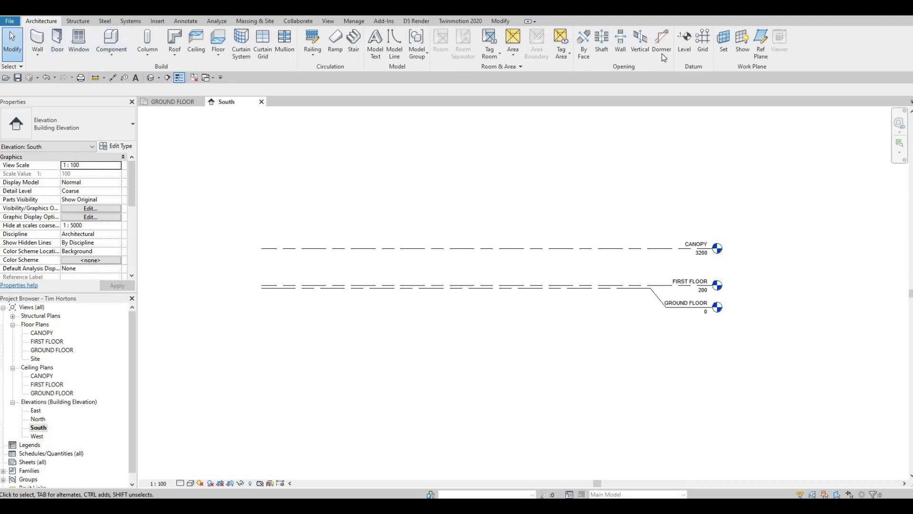
{"action": "left_click", "coordinate": [684, 45]}
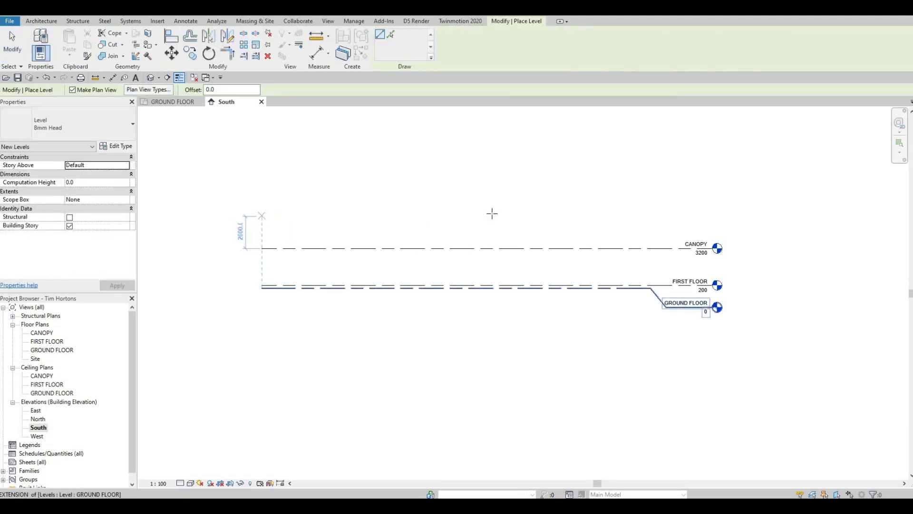
{"action": "left_click", "coordinate": [262, 217]}
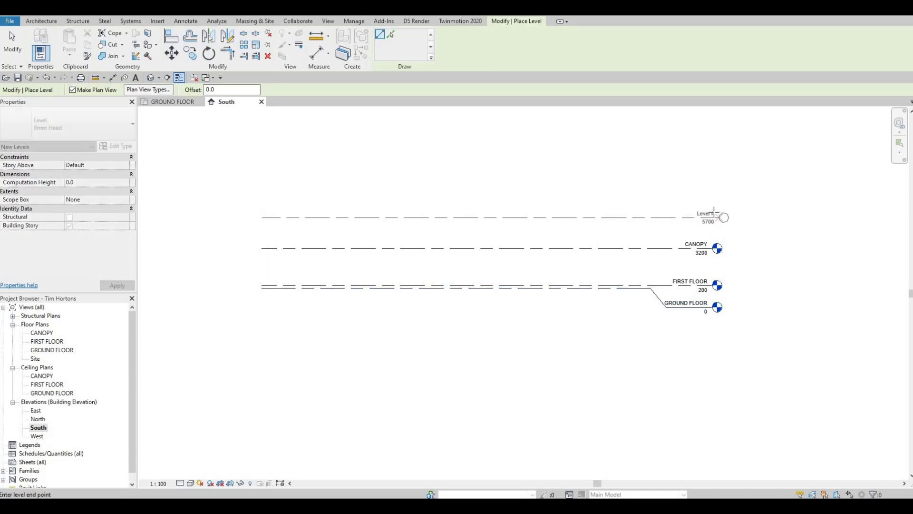
{"action": "left_click", "coordinate": [713, 214]}
{"action": "key", "text": "Escape"}
{"action": "key", "text": "Escape"}
{"action": "key", "text": "Escape"}
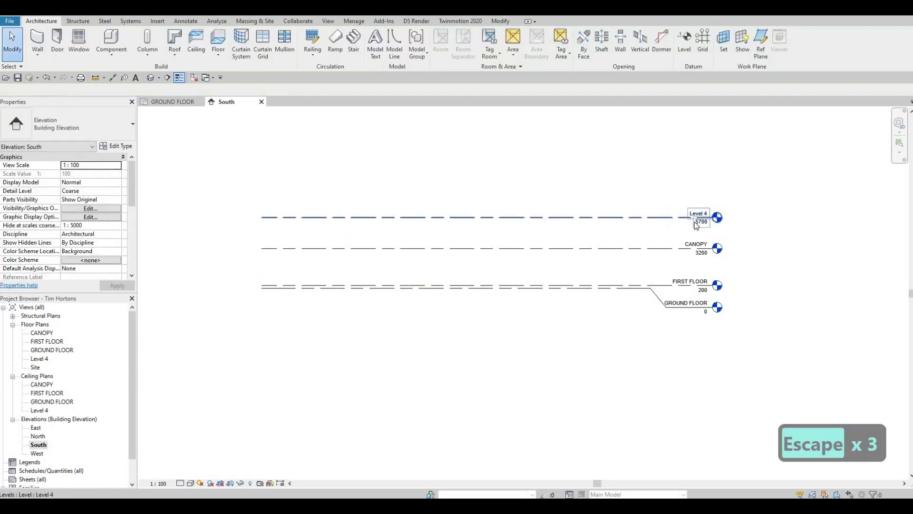
- Set the elevation of the new level above CANOPY to 5000 mm
{"action": "left_click", "coordinate": [701, 223]}
{"action": "left_click", "coordinate": [701, 223]}
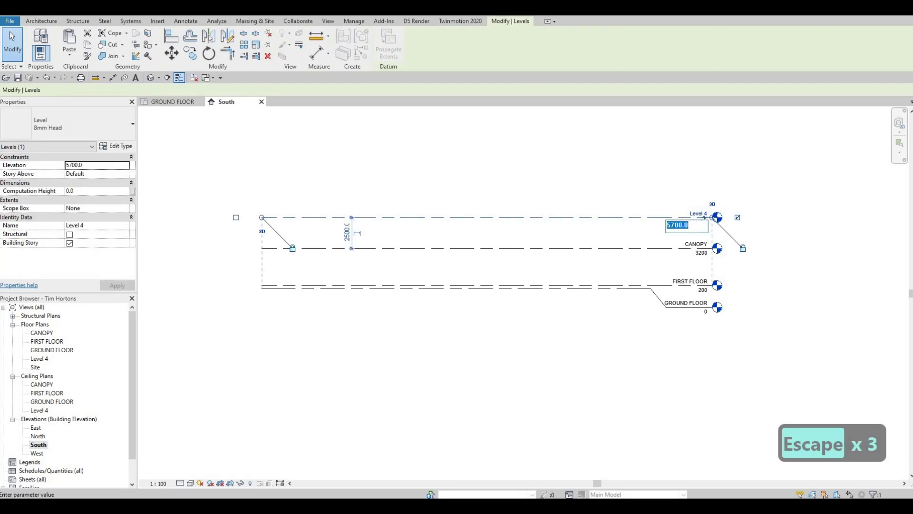
{"action": "type", "text": "500"}
{"action": "key", "text": "Return"}
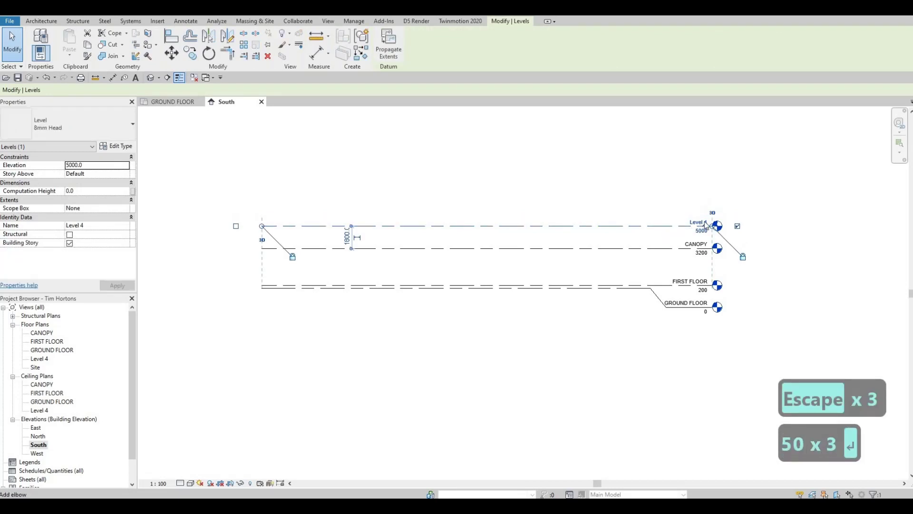
{"action": "key", "text": "Escape"}
{"action": "key", "text": "Escape"}
{"action": "key", "text": "Escape"}
- Rename the 5000 mm level to LOW PARAPET and rename its corresponding views too
{"action": "left_click", "coordinate": [697, 221]}
{"action": "left_click", "coordinate": [697, 222]}
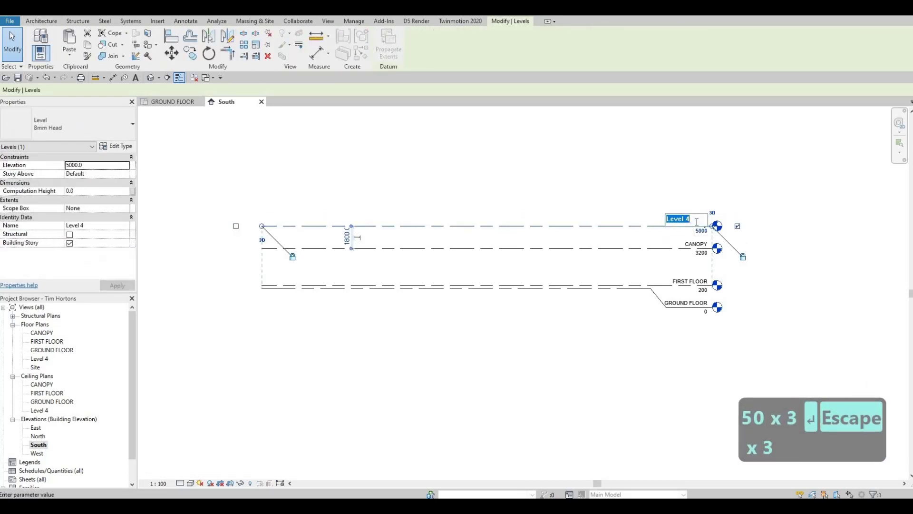
{"action": "type", "text": "LOW "}
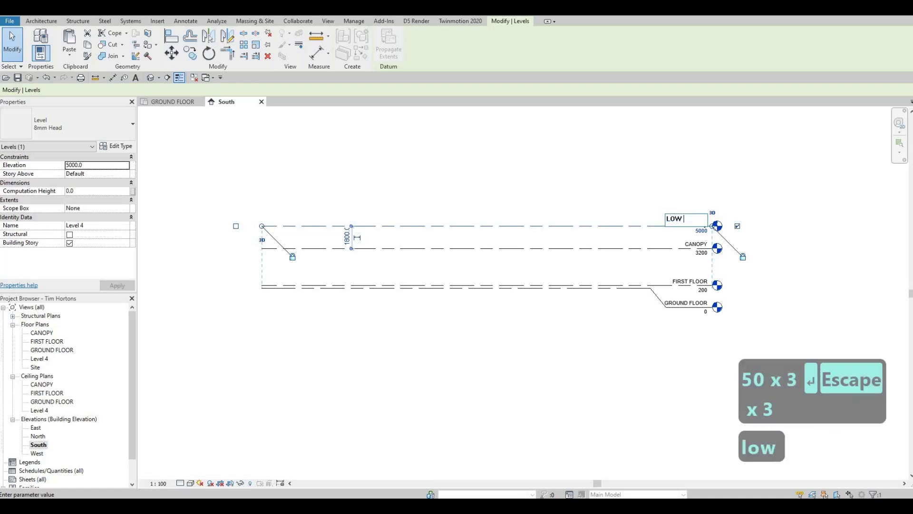
{"action": "type", "text": "PARA"}
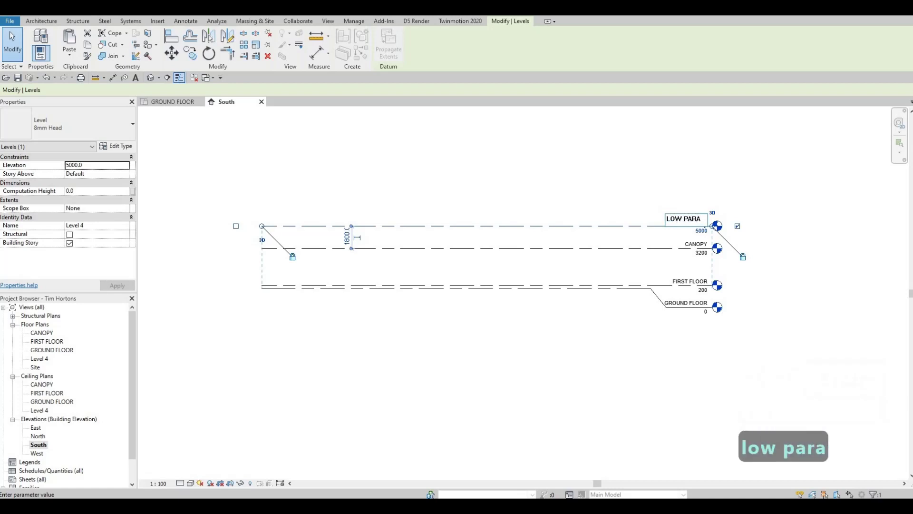
{"action": "type", "text": "PET"}
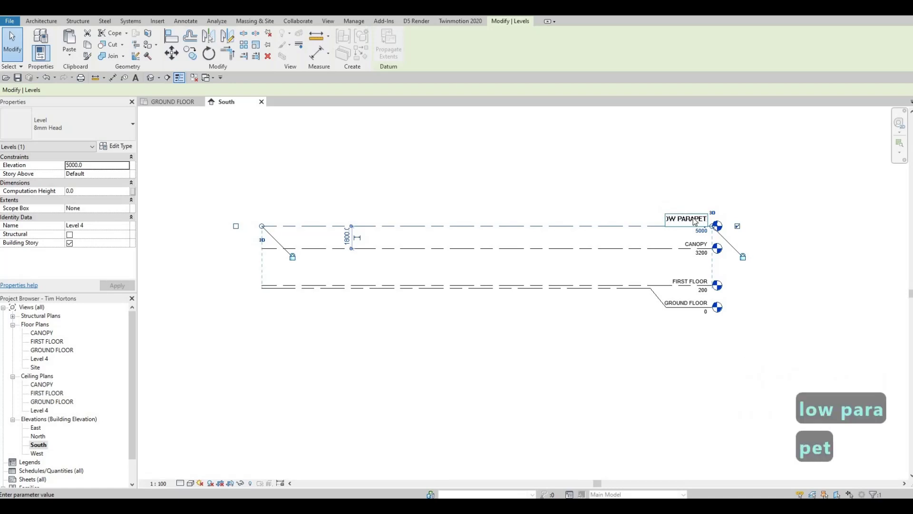
{"action": "key", "text": "Return"}
{"action": "left_click", "coordinate": [497, 258]}
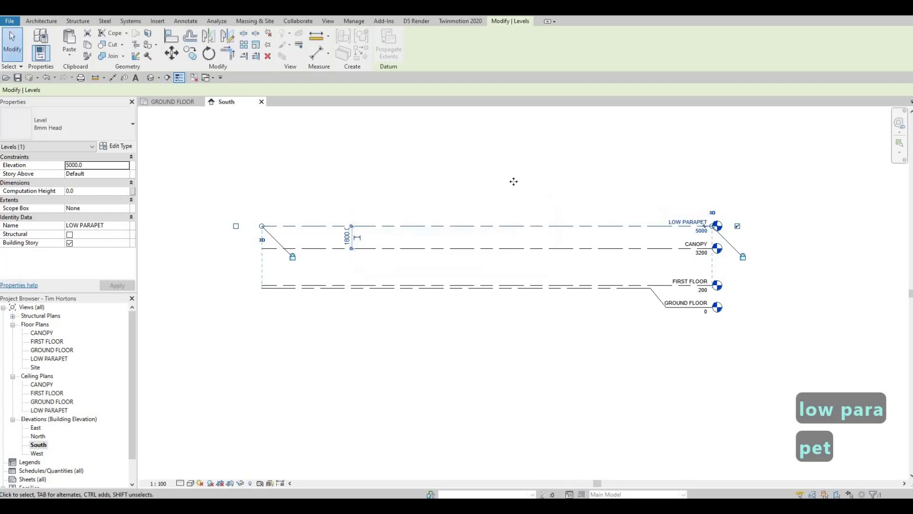
{"action": "key", "text": "Escape"}
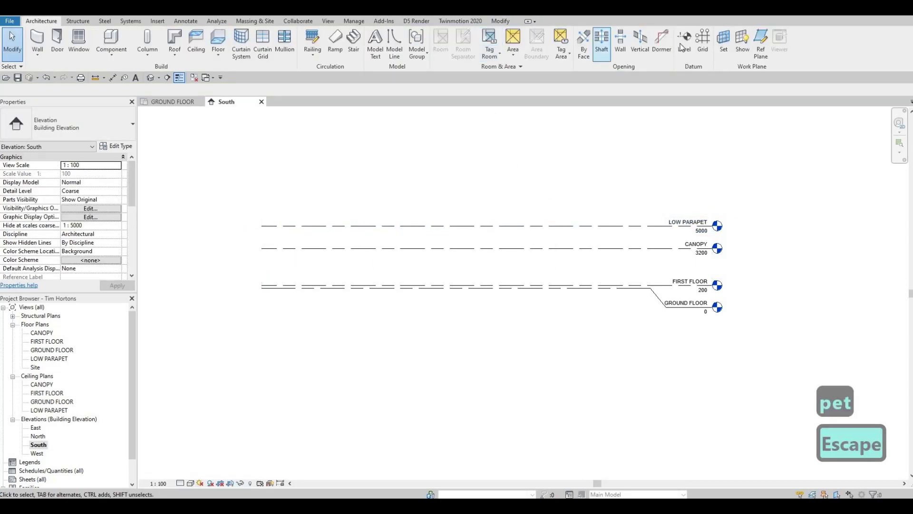
- Draw another level above LOW PARAPET at about 6300 mm, aligned with the ends of the other level lines
{"action": "left_click", "coordinate": [684, 45]}
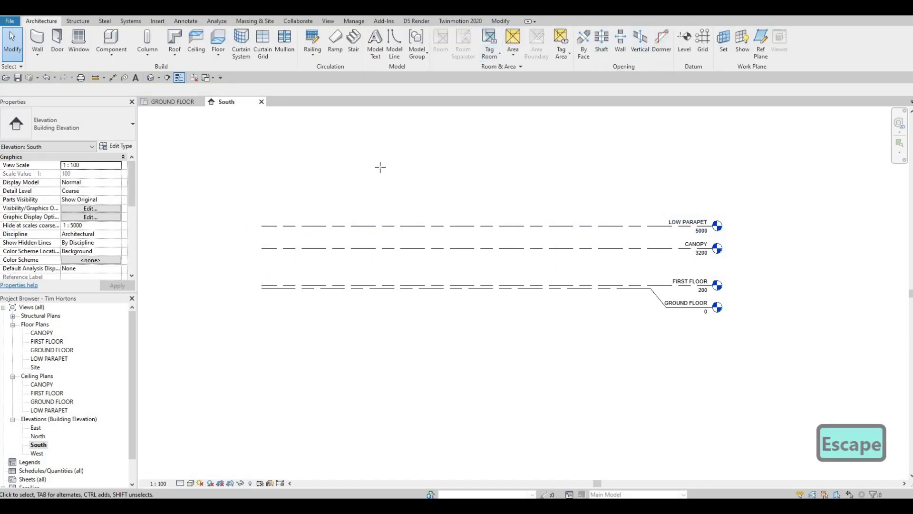
{"action": "left_click", "coordinate": [261, 209]}
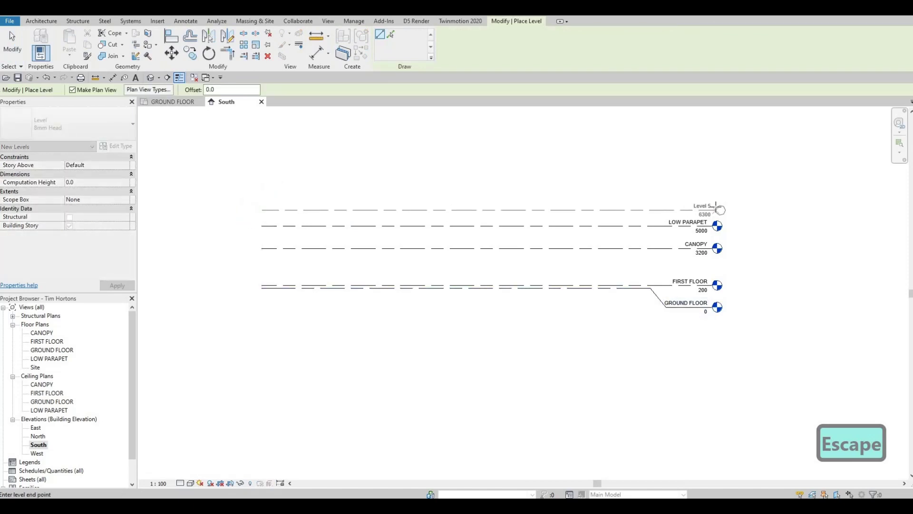
{"action": "left_click", "coordinate": [717, 209]}
{"action": "key", "text": "Escape"}
{"action": "key", "text": "Escape"}
- Rename the uppermost level to TOP PARAPET and rename its corresponding views too
{"action": "scroll", "coordinate": [704, 209], "scroll_direction": "up", "scroll_amount": 2}
{"action": "left_click", "coordinate": [727, 214]}
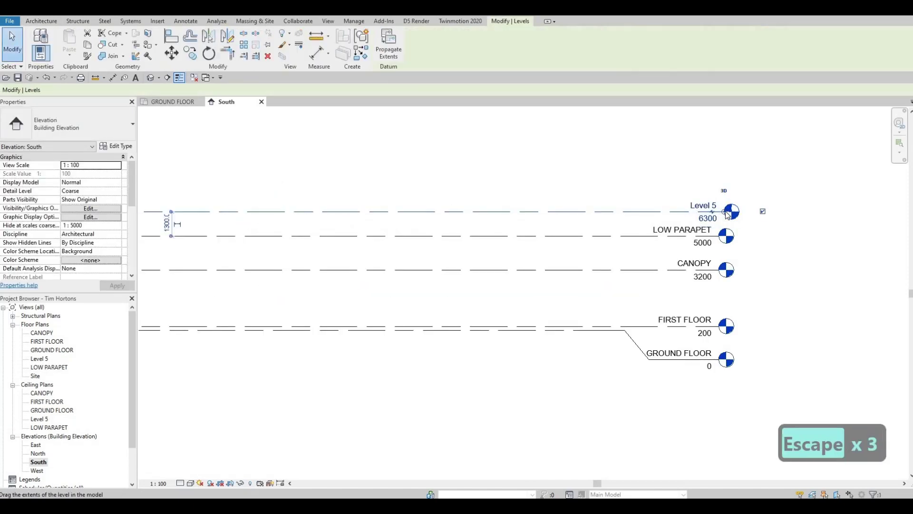
{"action": "scroll", "coordinate": [728, 213], "scroll_direction": "up", "scroll_amount": 2}
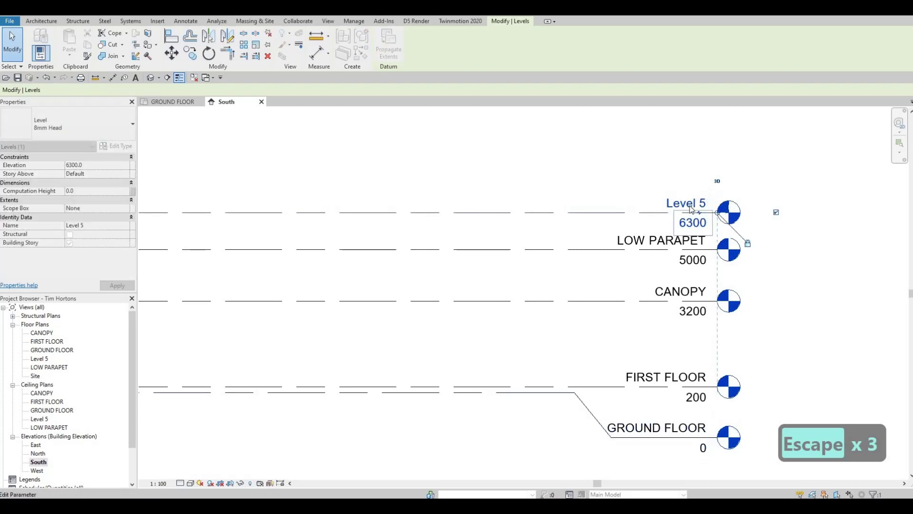
{"action": "left_click", "coordinate": [689, 204]}
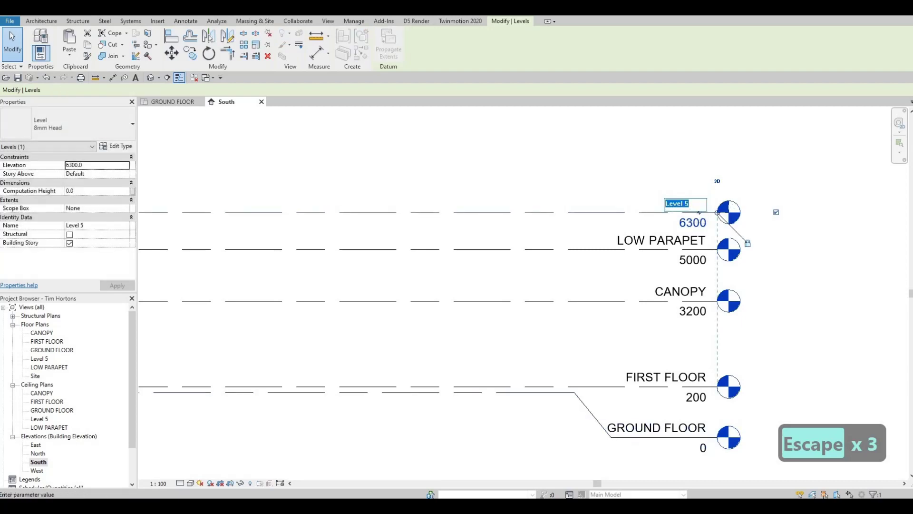
{"action": "type", "text": "TOP PARA"}
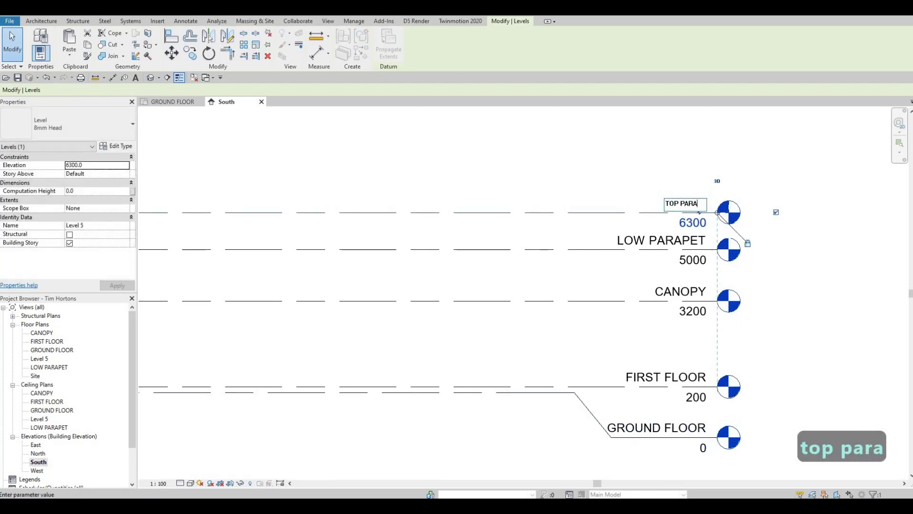
{"action": "type", "text": "PET"}
{"action": "key", "text": "Return"}
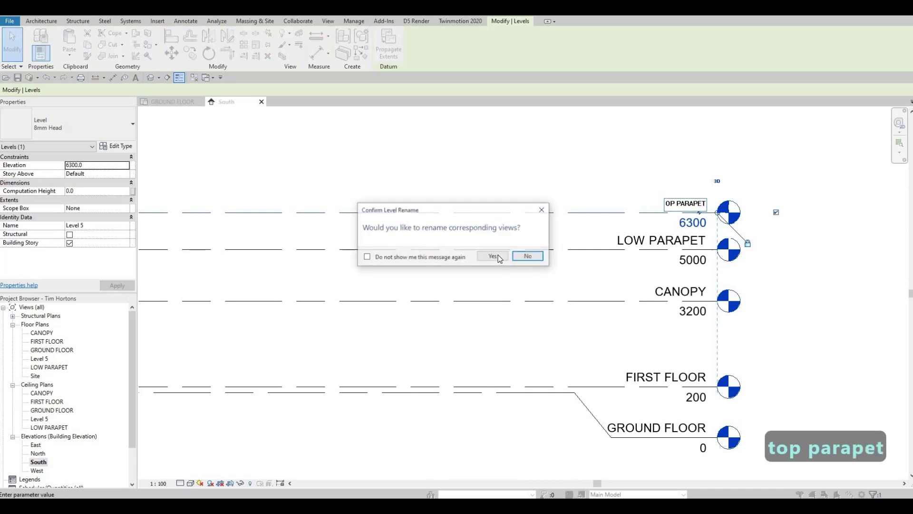
{"action": "left_click", "coordinate": [492, 257]}
{"action": "key", "text": "Escape"}
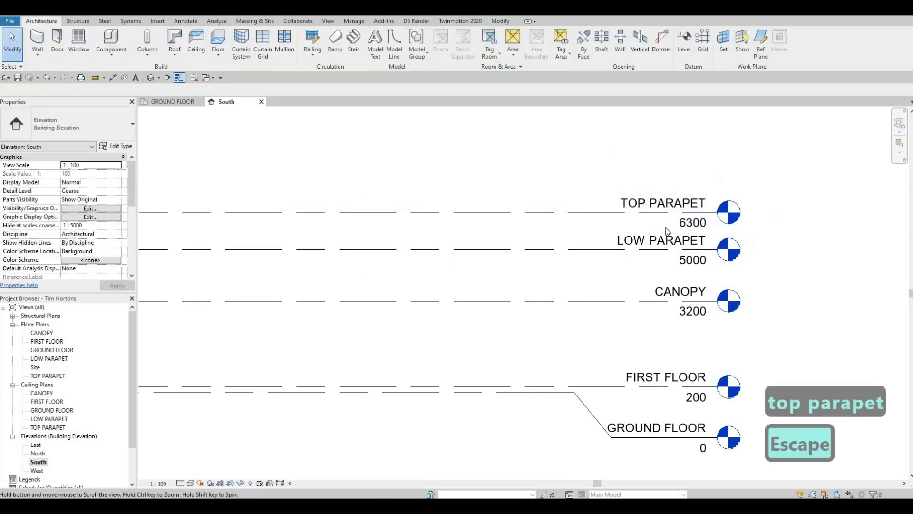
- Set the elevation of the TOP PARAPET level to 5700 mm
{"action": "middle_click_drag", "start_coordinate": [615, 222], "coordinate": [582, 222]}
{"action": "left_click", "coordinate": [659, 222]}
{"action": "left_click", "coordinate": [656, 222]}
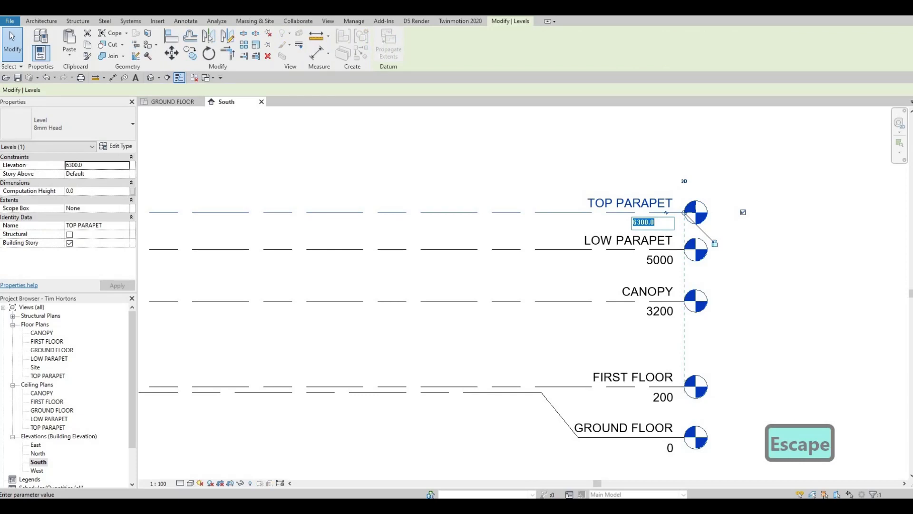
{"action": "type", "text": "5700"}
{"action": "left_click", "coordinate": [581, 175]}
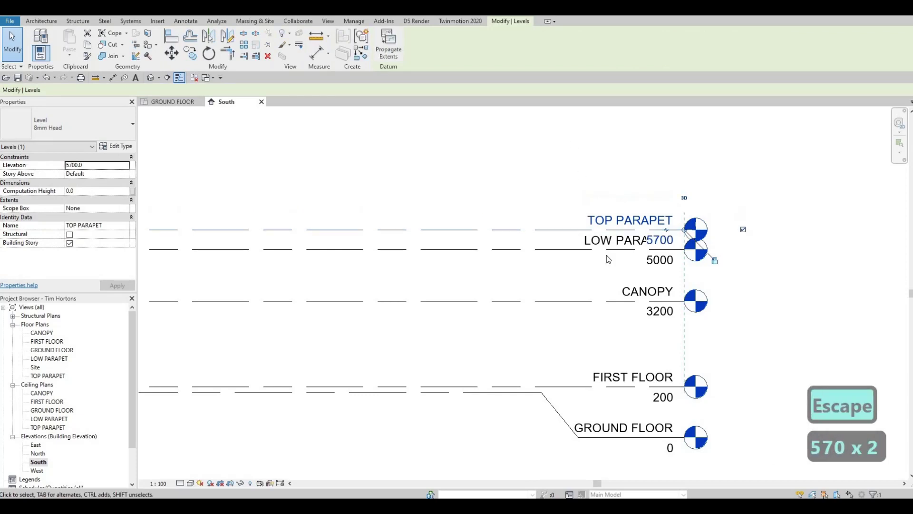
{"action": "key", "text": "Escape"}
{"action": "key", "text": "Escape"}
- Try adding an elbow to the LOW PARAPET level line, and undo it
{"action": "left_click", "coordinate": [664, 254]}
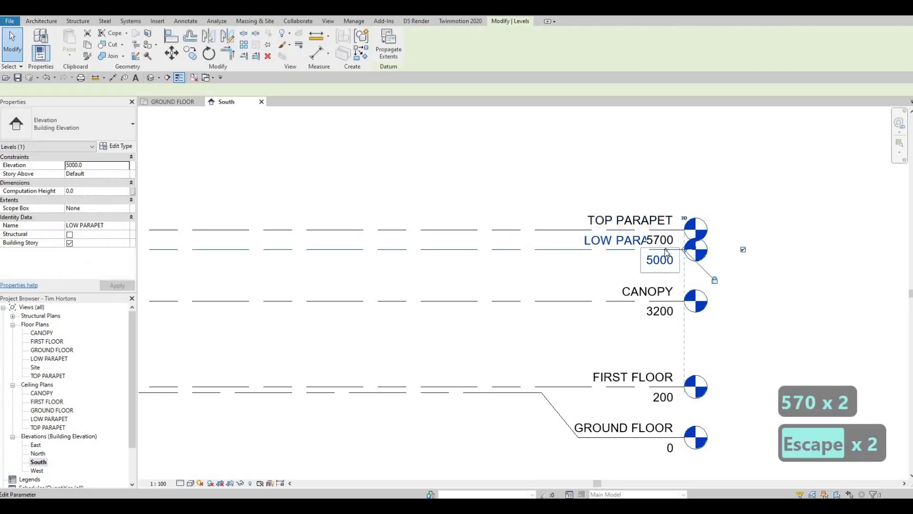
{"action": "left_click", "coordinate": [670, 262]}
{"action": "scroll", "coordinate": [673, 265], "scroll_direction": "up", "scroll_amount": 2}
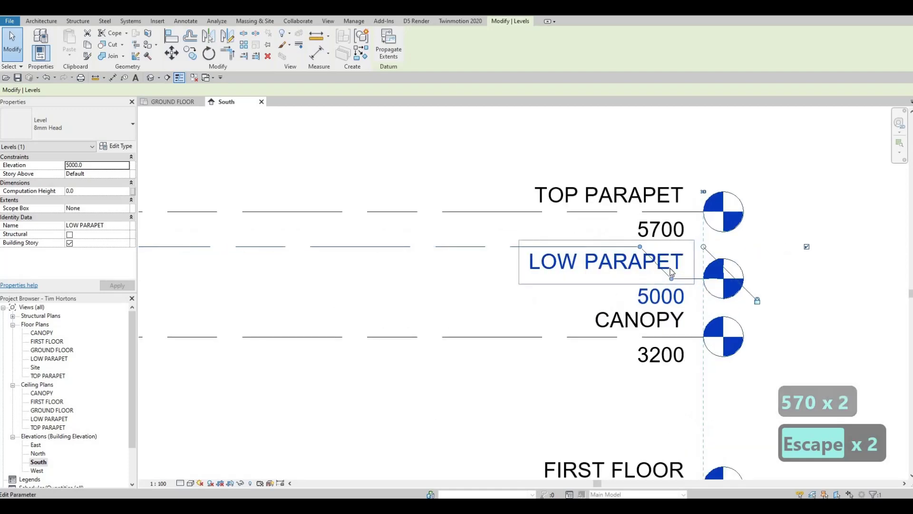
{"action": "key", "text": "ctrl+z"}
{"action": "scroll", "coordinate": [632, 224], "scroll_direction": "down", "scroll_amount": 2}
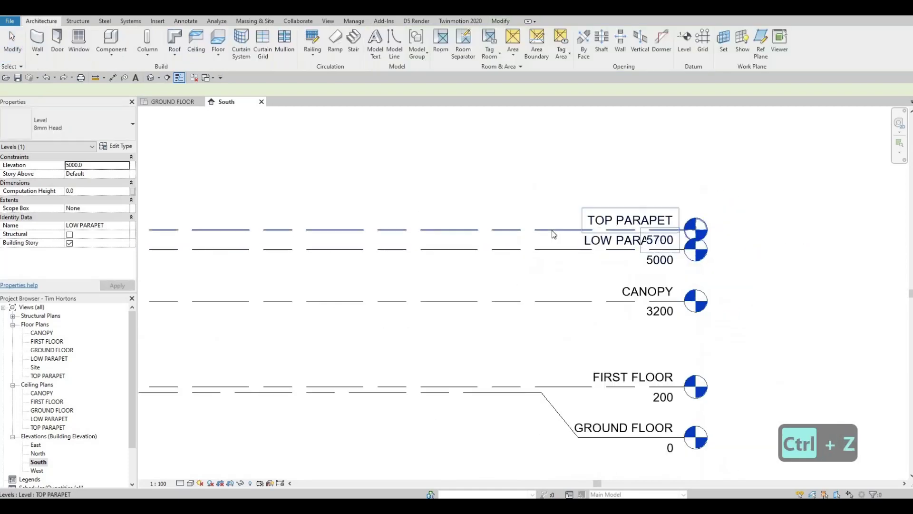
- Add an elbow to the TOP PARAPET level line, raising its head clear of LOW PARAPET and shifting both bends inward
{"action": "left_click", "coordinate": [669, 229]}
{"action": "scroll", "coordinate": [669, 230], "scroll_direction": "up", "scroll_amount": 2}
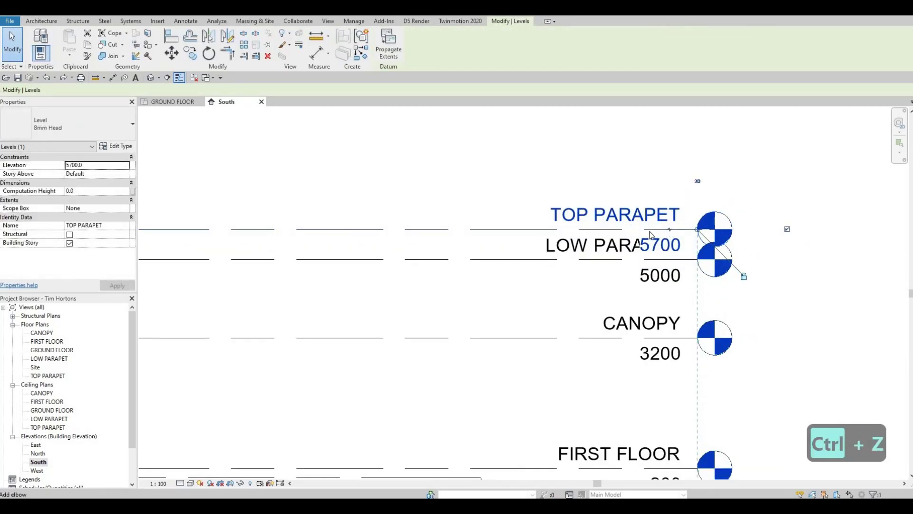
{"action": "left_click", "coordinate": [667, 236]}
{"action": "left_click_drag", "start_coordinate": [669, 196], "coordinate": [667, 190]}
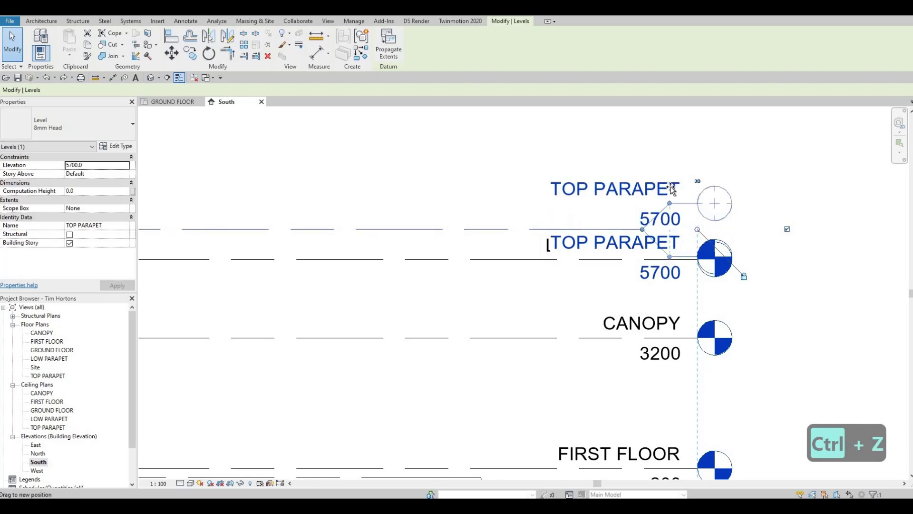
{"action": "left_click_drag", "start_coordinate": [642, 229], "coordinate": [596, 230]}
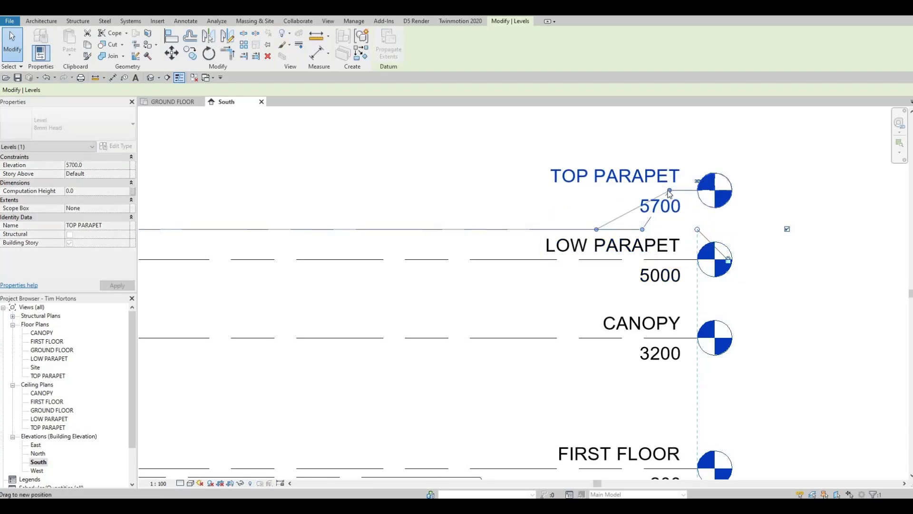
{"action": "left_click_drag", "start_coordinate": [631, 192], "coordinate": [635, 194]}
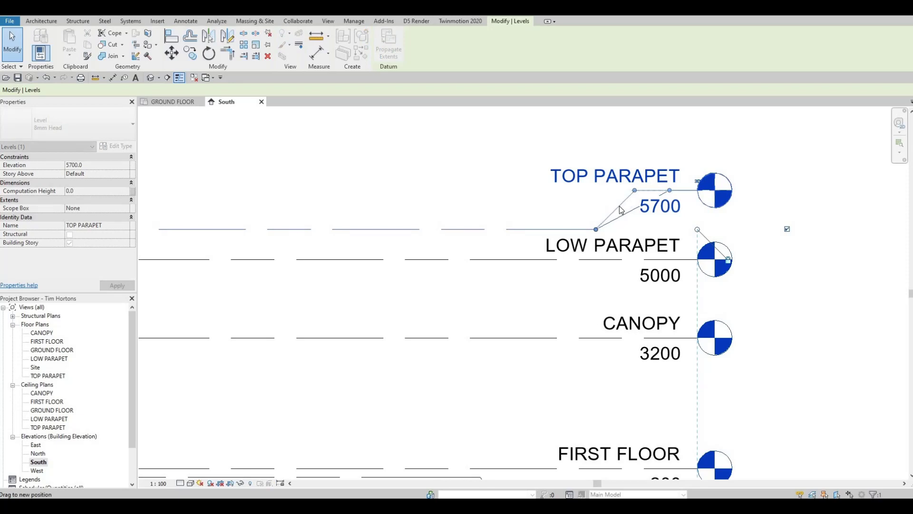
{"action": "key", "text": "Escape"}
{"action": "scroll", "coordinate": [503, 280], "scroll_direction": "down", "scroll_amount": 3}
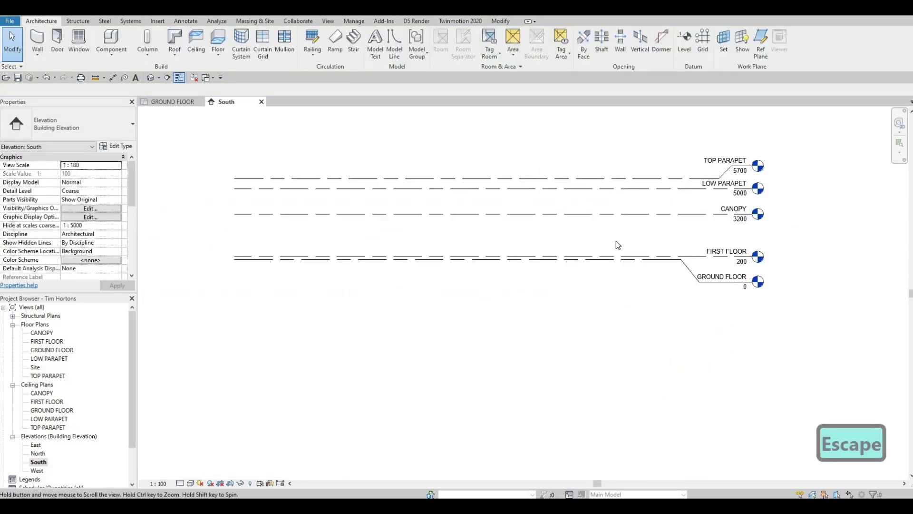
{"action": "scroll", "coordinate": [615, 241], "scroll_direction": "down", "scroll_amount": 1}
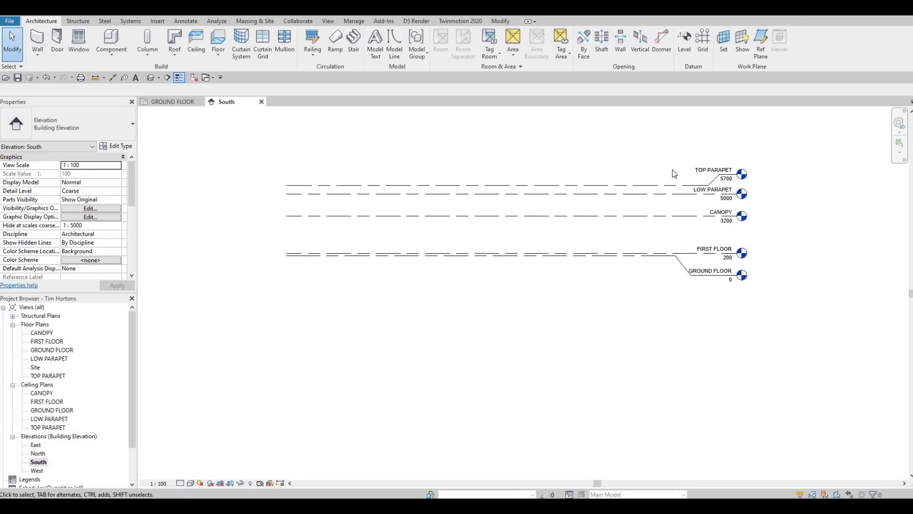
- Open the FIRST FLOOR plan and draw a vertical grid line upward between the elevation markers, just west of their centre
{"action": "double_click", "coordinate": [51, 342]}
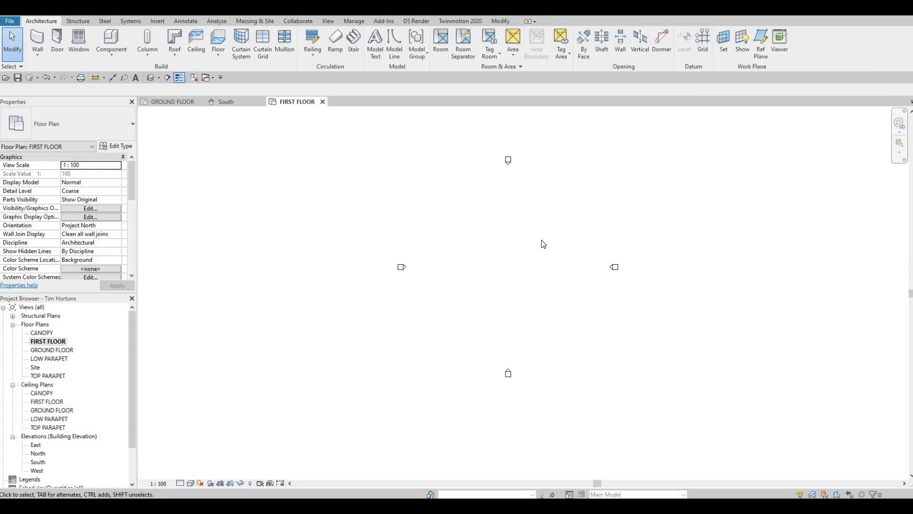
{"action": "key", "text": "g"}
{"action": "key", "text": "r"}
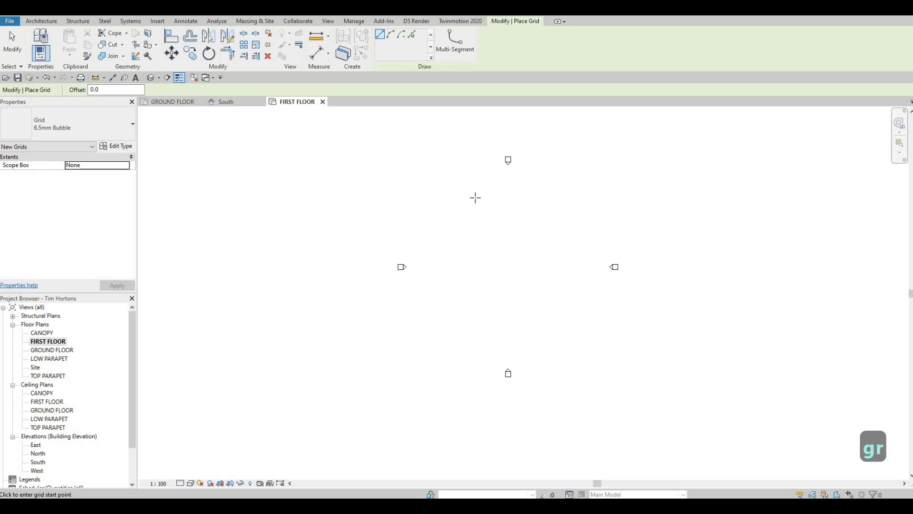
{"action": "left_click", "coordinate": [479, 357]}
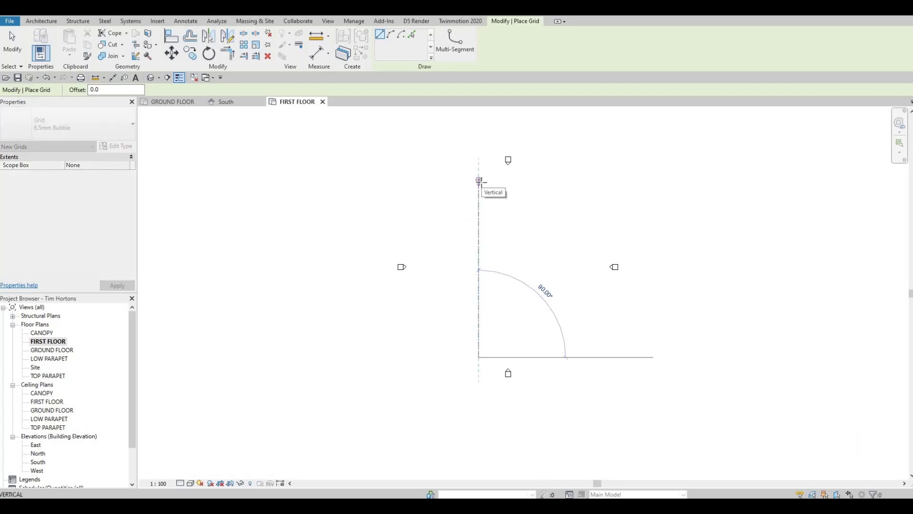
{"action": "left_click", "coordinate": [479, 179]}
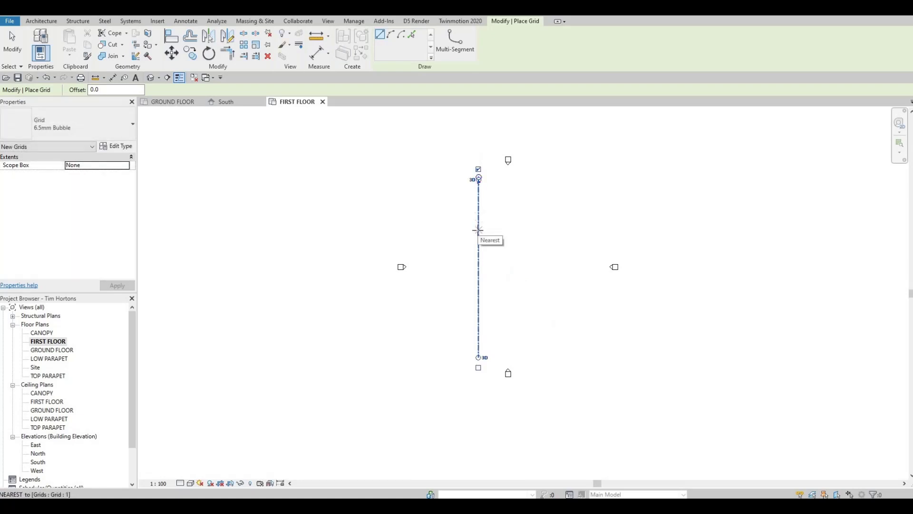
- Copy the vertical grid line 1532 mm to the east
{"action": "key", "text": "Escape"}
{"action": "key", "text": "Escape"}
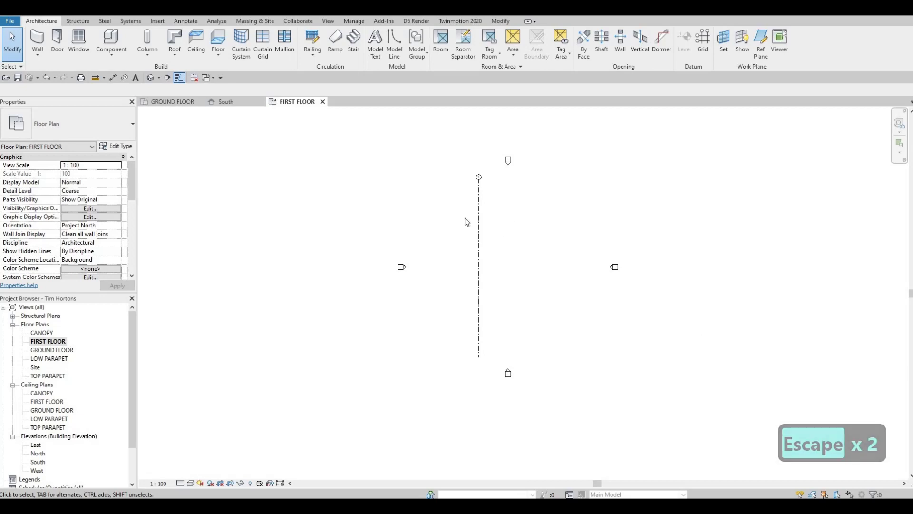
{"action": "scroll", "coordinate": [457, 219], "scroll_direction": "up", "scroll_amount": 3}
{"action": "scroll", "coordinate": [430, 211], "scroll_direction": "up", "scroll_amount": 1}
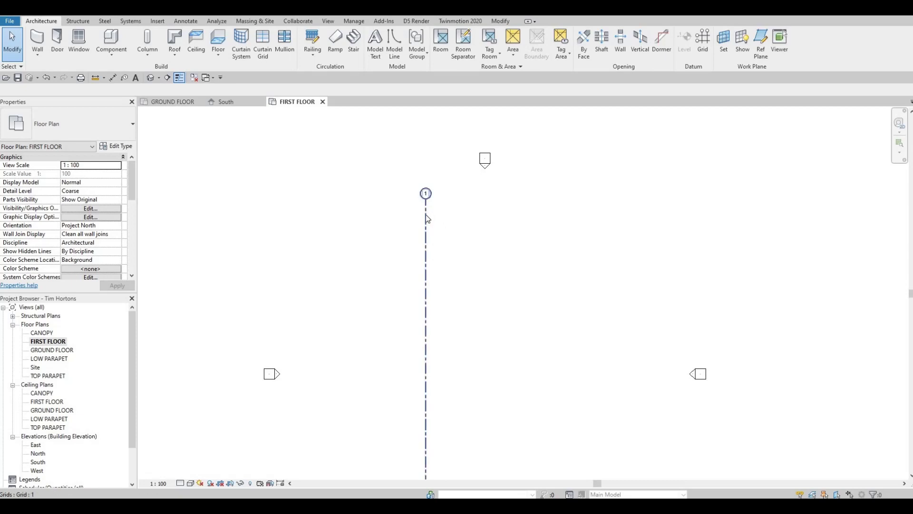
{"action": "left_click", "coordinate": [427, 215]}
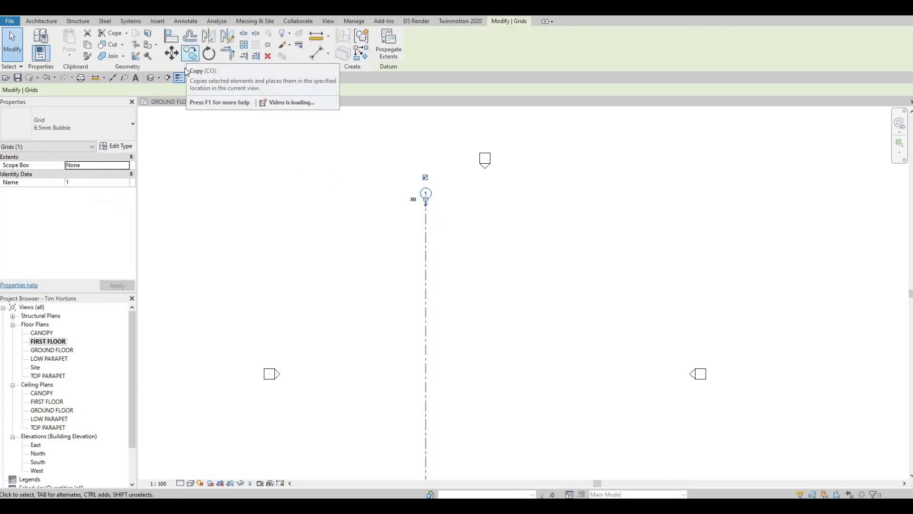
{"action": "key", "text": "c"}
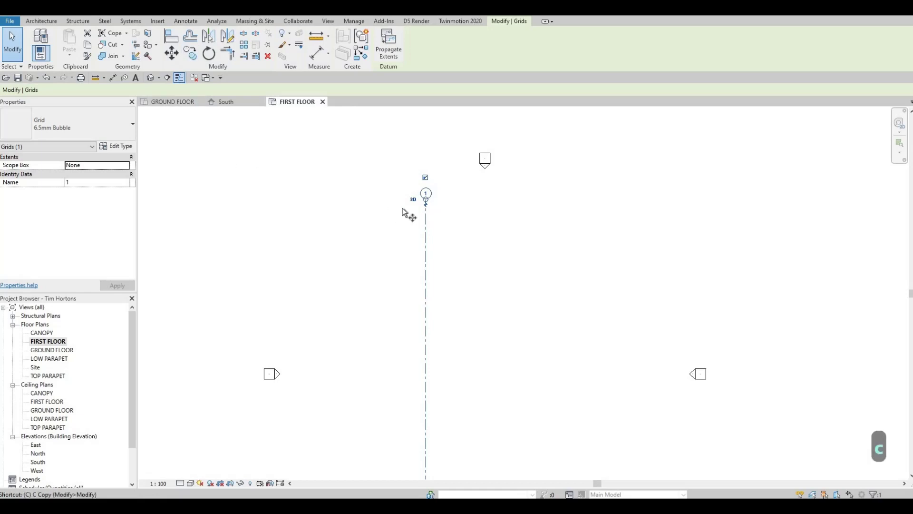
{"action": "key", "text": "o"}
{"action": "left_click", "coordinate": [424, 212]}
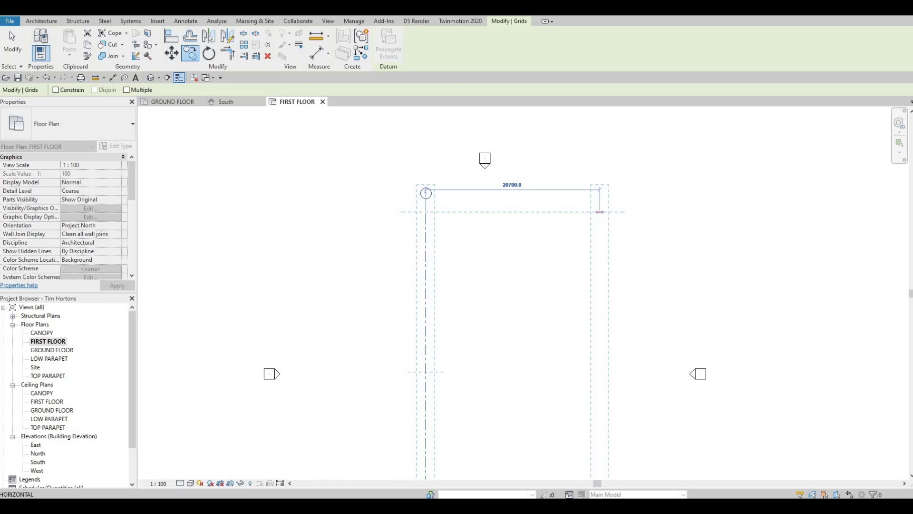
{"action": "type", "text": "1532"}
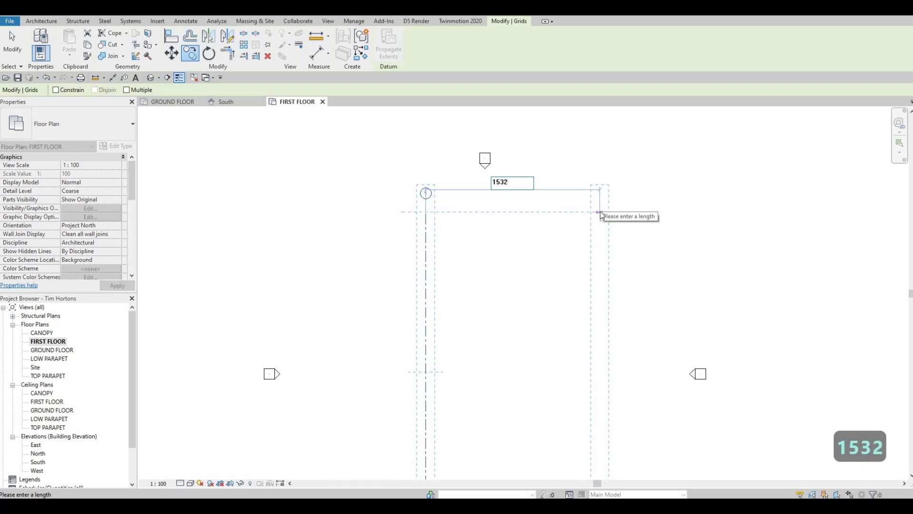
{"action": "key", "text": "Return"}
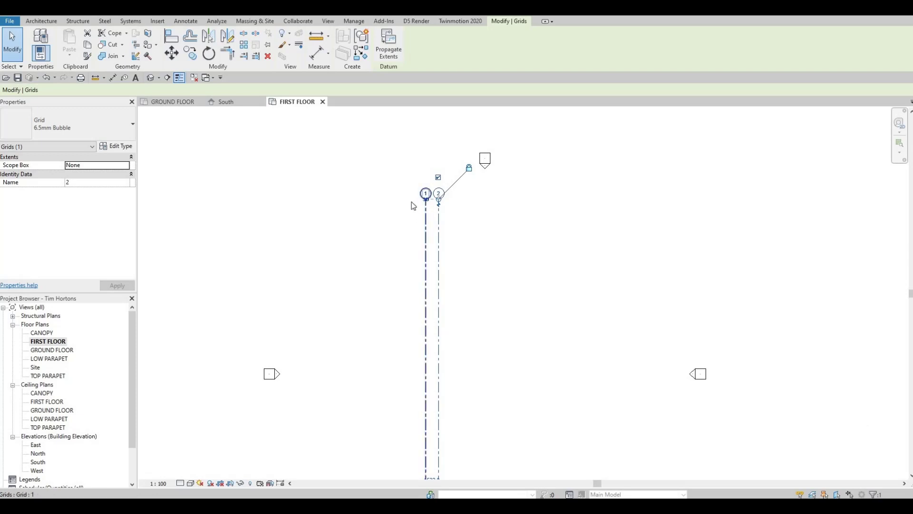
- Copy grid 2 with multiple copies enabled, placing the first copy 4044 mm to the east
{"action": "left_click", "coordinate": [191, 54]}
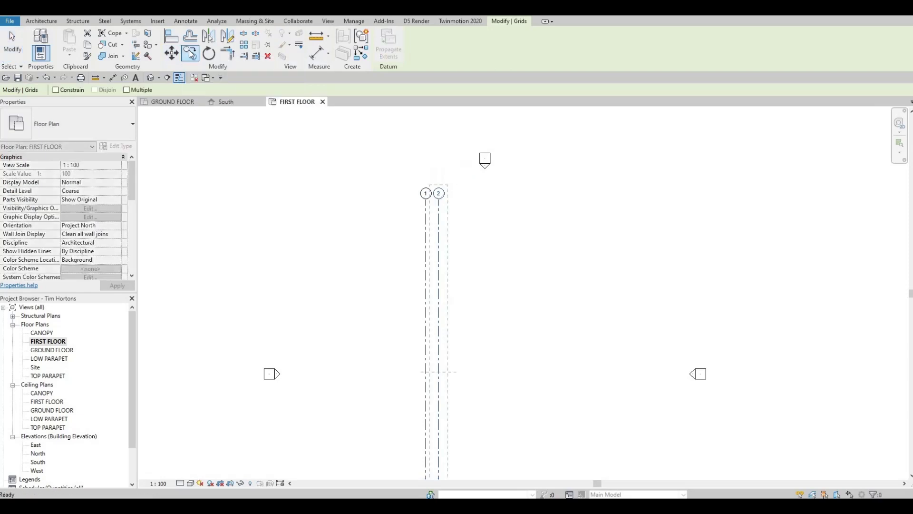
{"action": "left_click", "coordinate": [127, 90]}
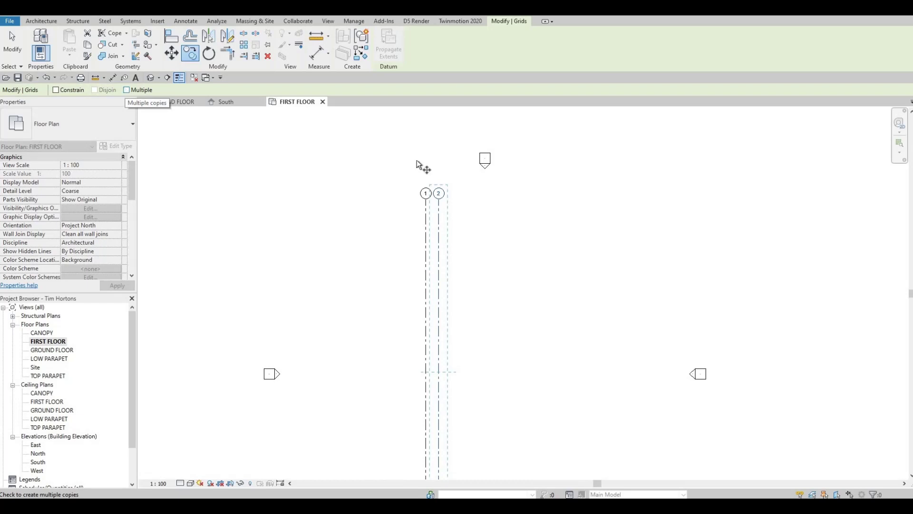
{"action": "left_click", "coordinate": [439, 203]}
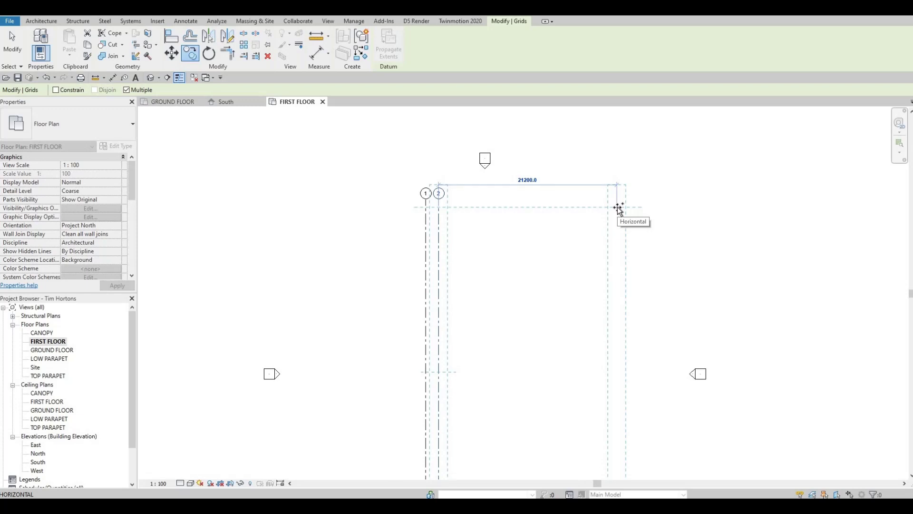
{"action": "left_click", "coordinate": [617, 207]}
{"action": "type", "text": "4"}
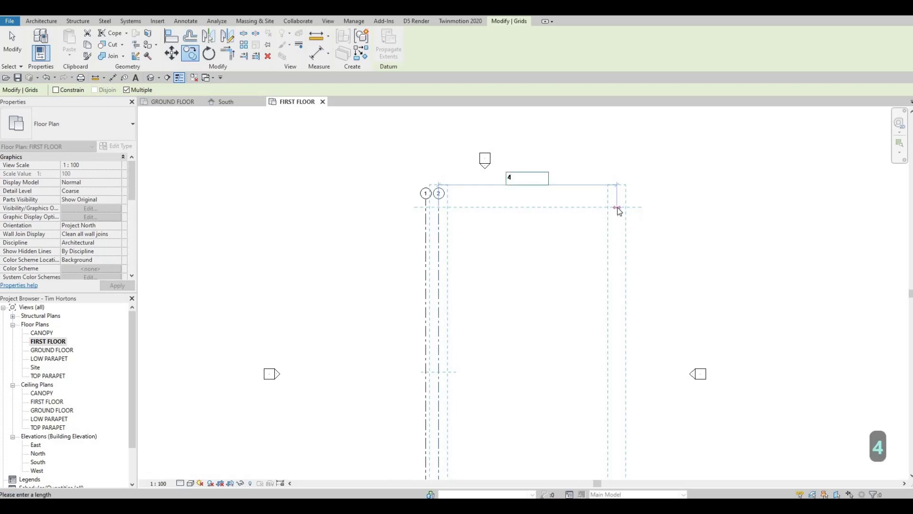
{"action": "type", "text": "04"}
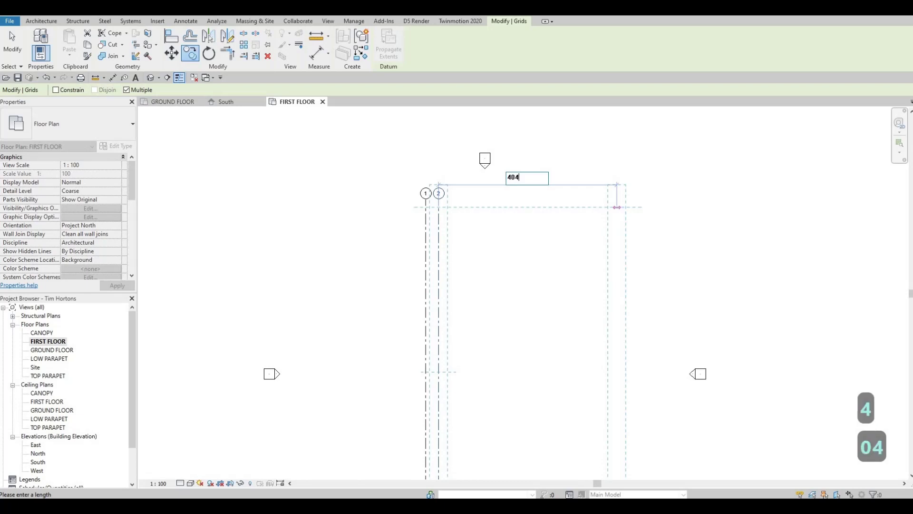
{"action": "type", "text": "4"}
{"action": "key", "text": "Return"}
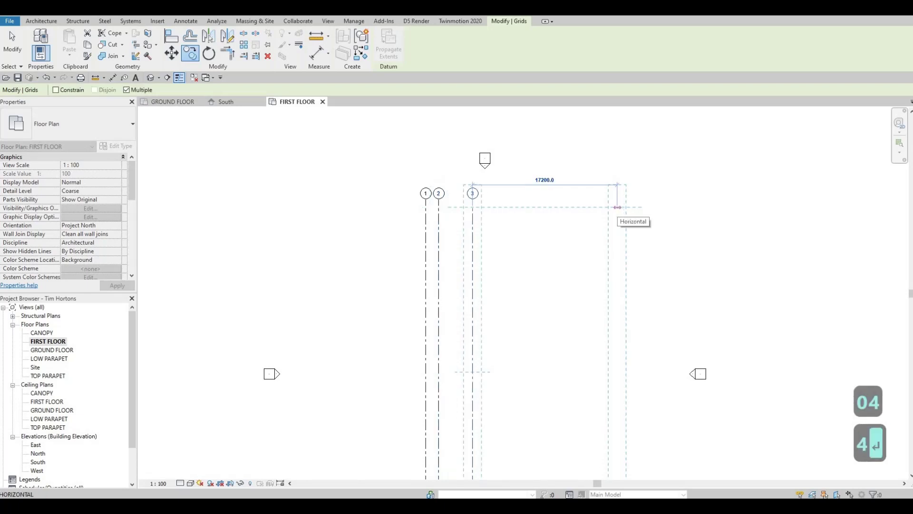
- Add two more grid copies eastward, spaced 3841 mm and 1223 mm in turn, and finish copying
{"action": "type", "text": "38"}
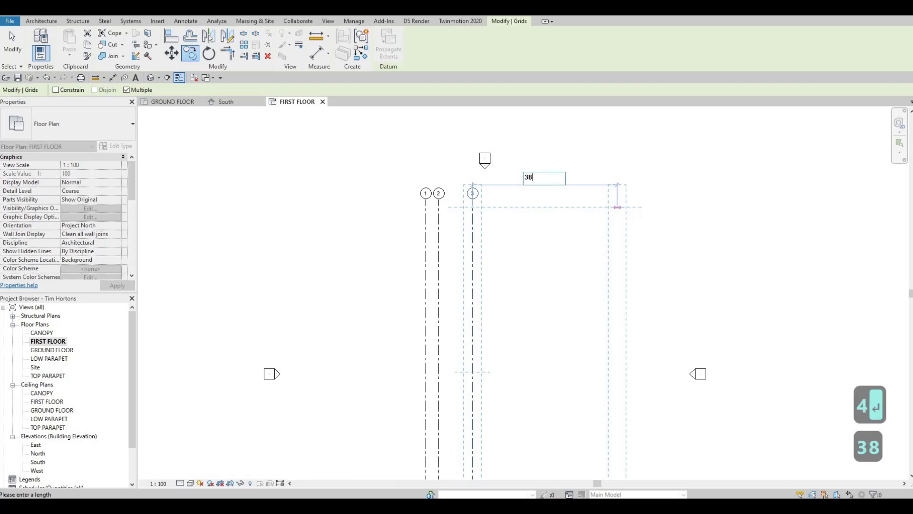
{"action": "type", "text": "41"}
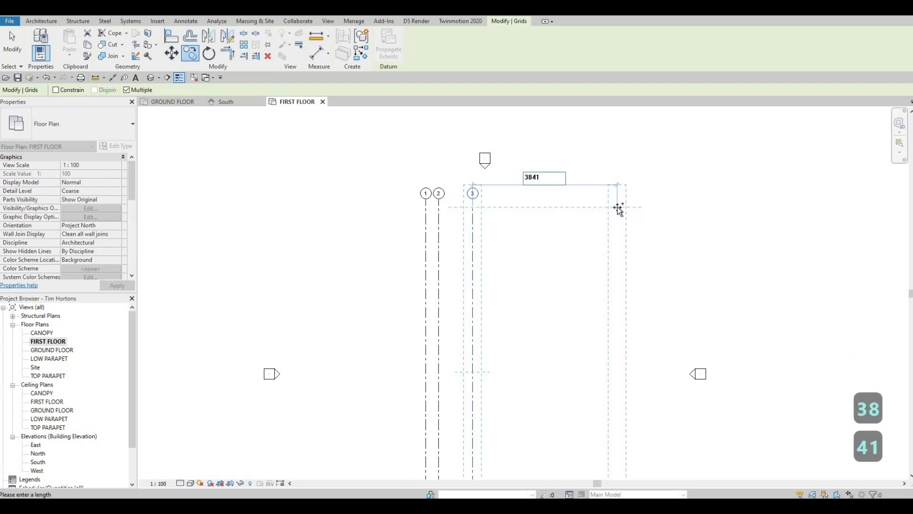
{"action": "key", "text": "Return"}
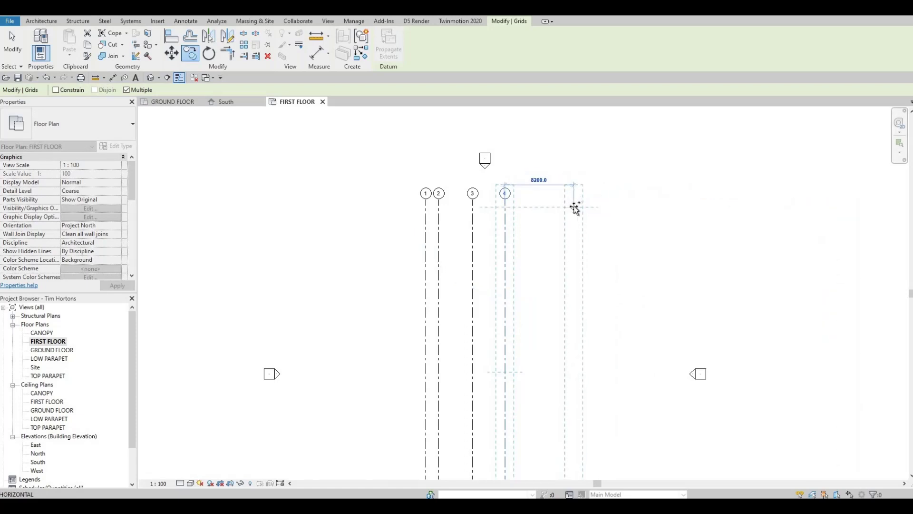
{"action": "type", "text": "1223"}
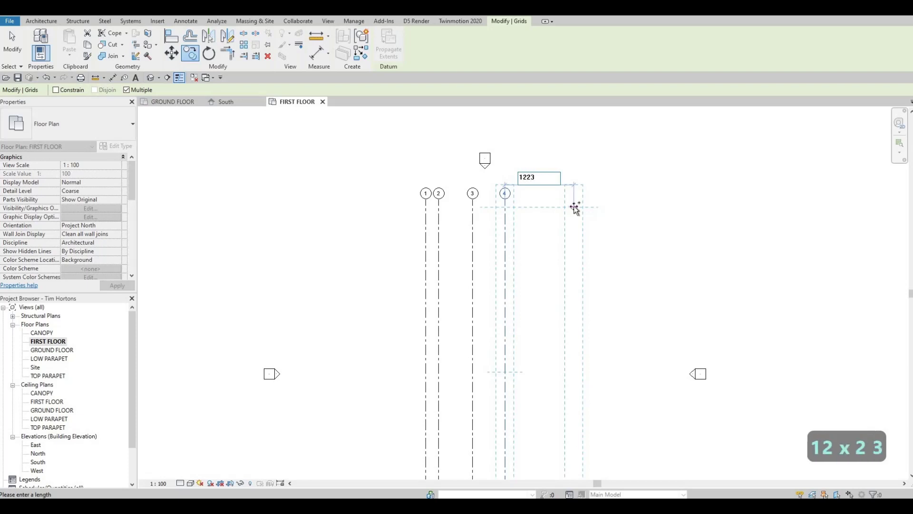
{"action": "key", "text": "Return"}
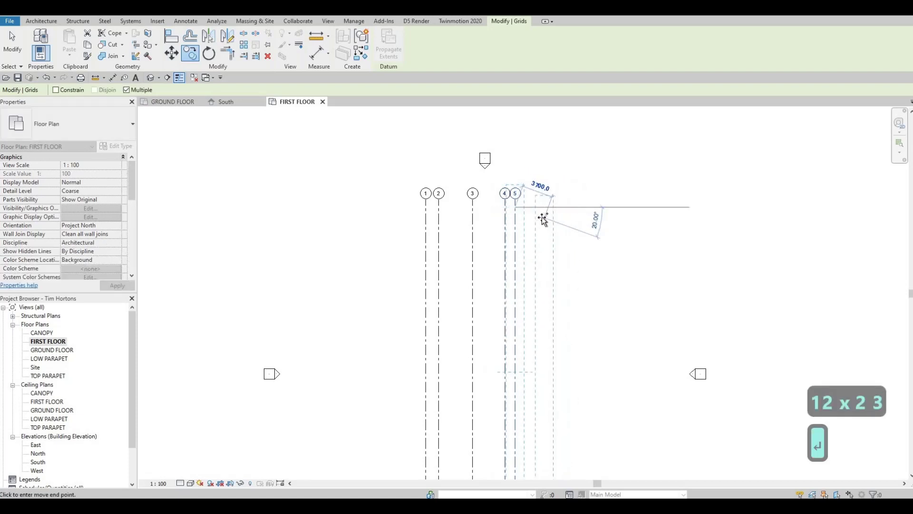
{"action": "key", "text": "Escape"}
{"action": "key", "text": "Escape"}
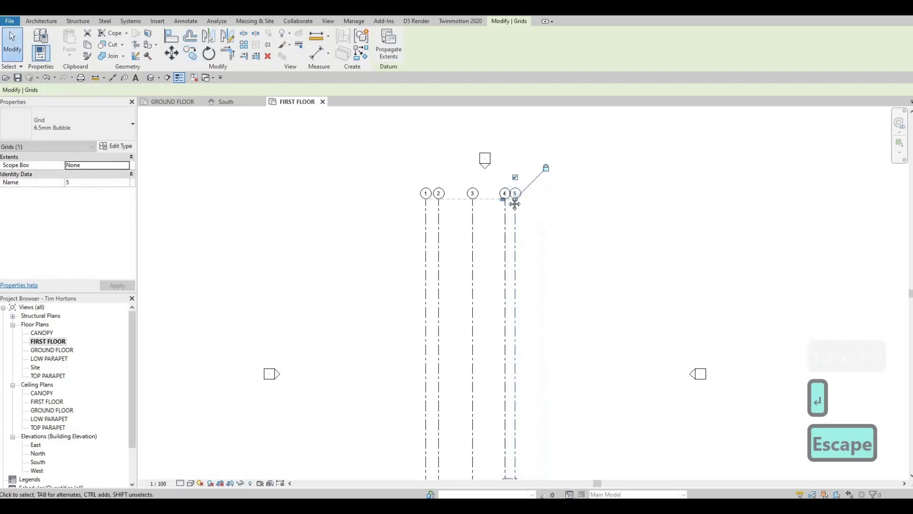
- Nudge all five vertical grids together slightly east and south so they sit centred between the elevation markers
{"action": "scroll", "coordinate": [453, 136], "scroll_direction": "down", "scroll_amount": 2}
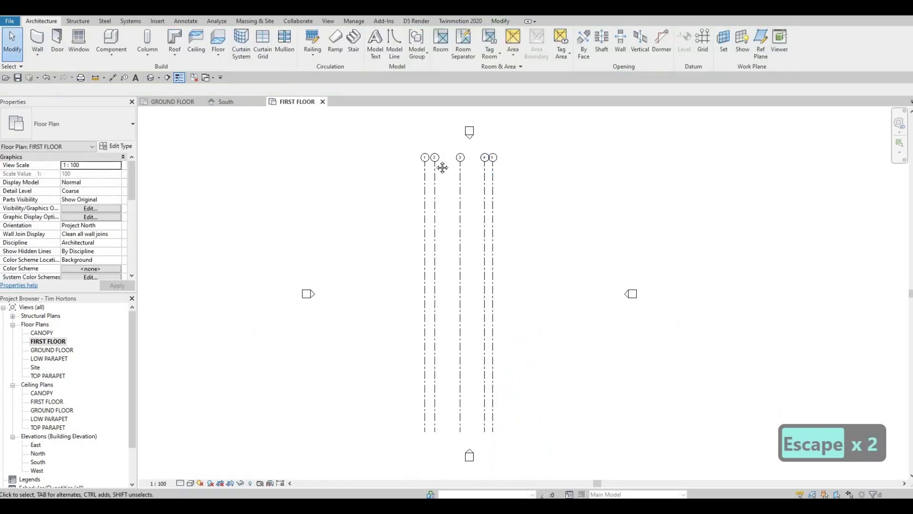
{"action": "scroll", "coordinate": [402, 140], "scroll_direction": "down", "scroll_amount": 1}
{"action": "left_click_drag", "start_coordinate": [397, 134], "coordinate": [502, 390]}
{"action": "left_click_drag", "start_coordinate": [479, 221], "coordinate": [485, 228], "text": "ctrl"}
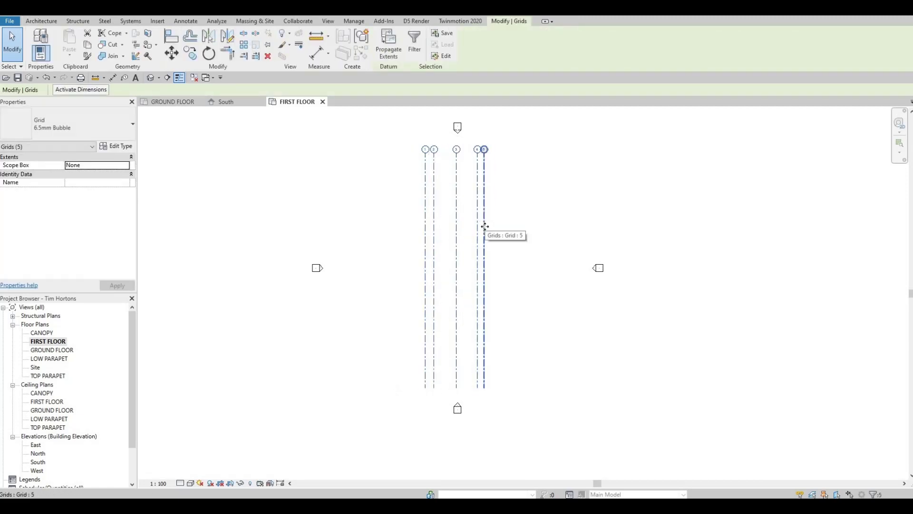
{"action": "key", "text": "Right"}
{"action": "key", "text": "Right"}
{"action": "key", "text": "Down"}
{"action": "key", "text": "Down"}
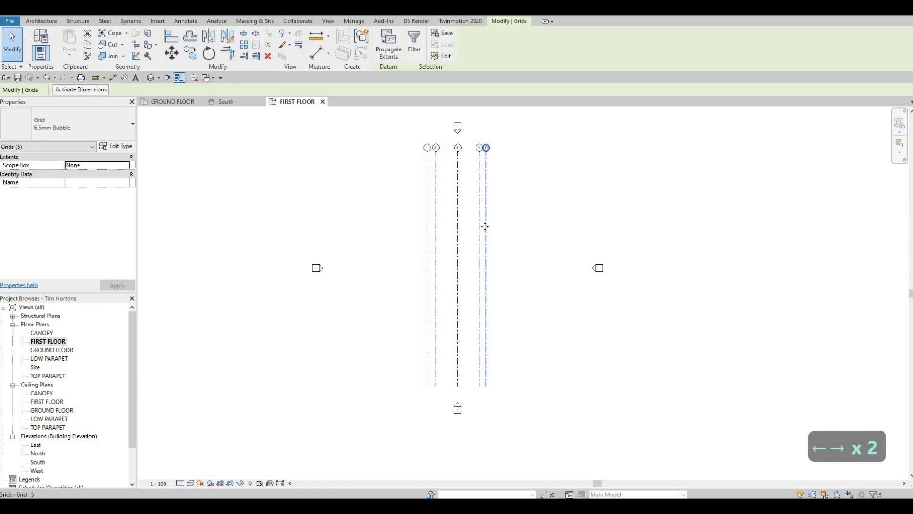
{"action": "key", "text": "Escape"}
{"action": "key", "text": "Escape"}
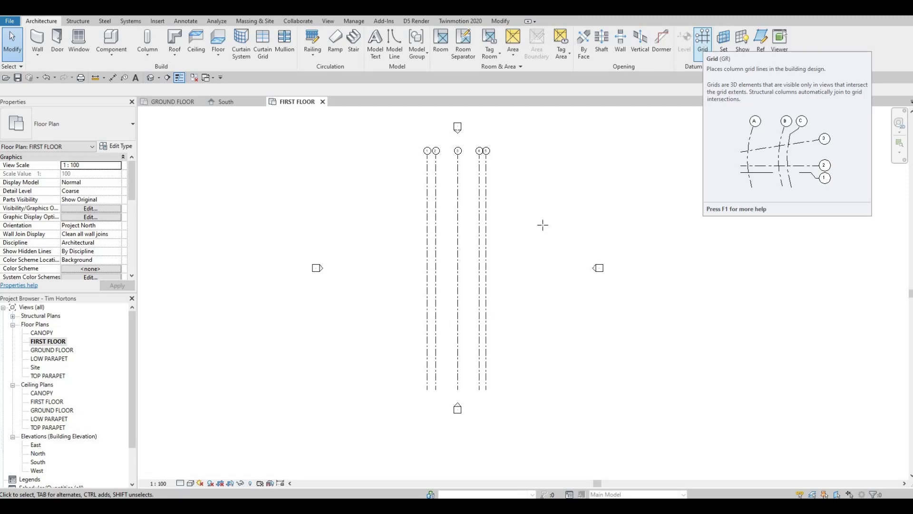
- Draw a horizontal grid line from east to west across the upper part of the five vertical grids
{"action": "key", "text": "g"}
{"action": "key", "text": "r"}
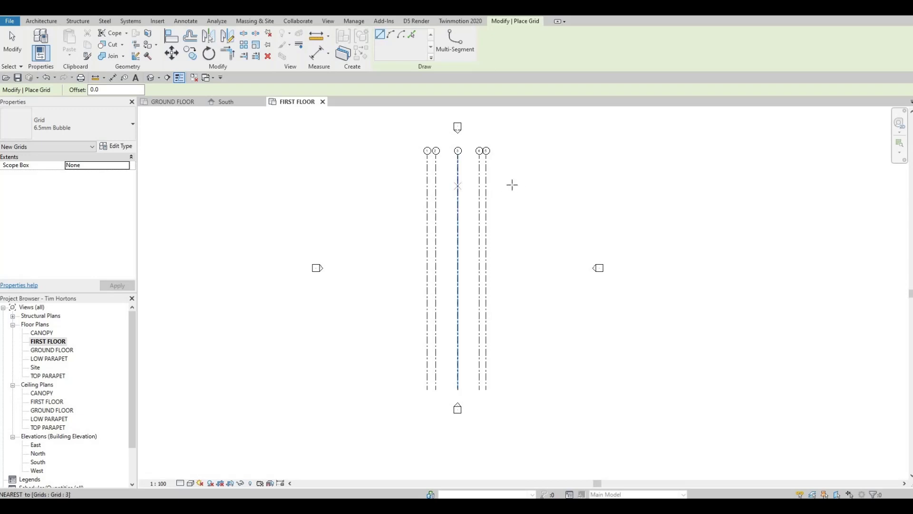
{"action": "left_click", "coordinate": [536, 184]}
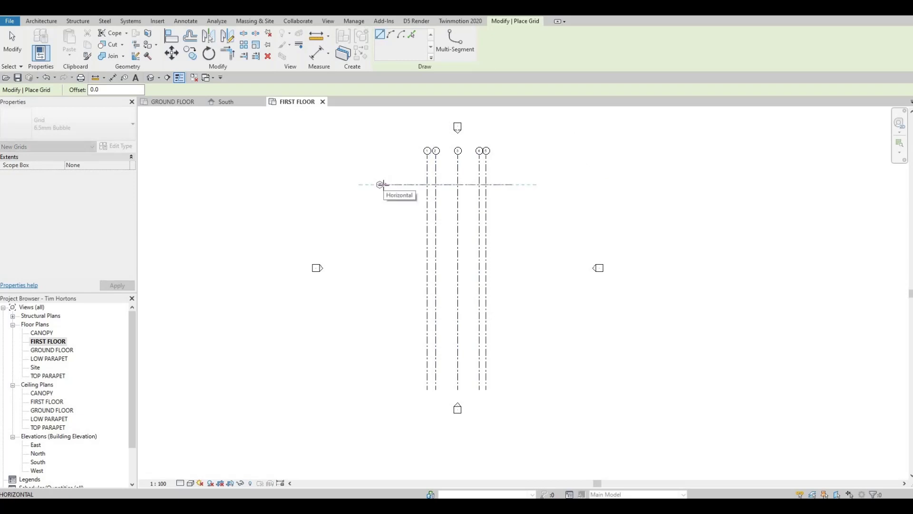
{"action": "left_click", "coordinate": [381, 184]}
{"action": "scroll", "coordinate": [367, 214], "scroll_direction": "up", "scroll_amount": 3}
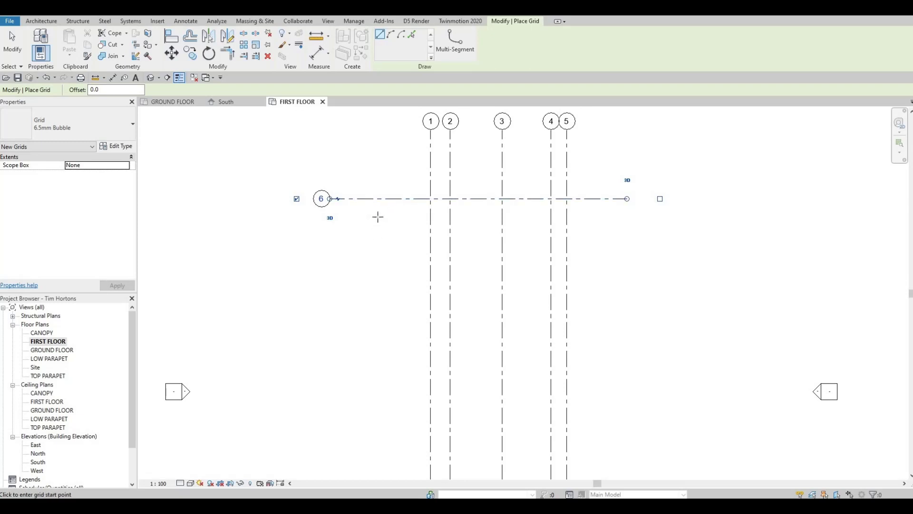
{"action": "key", "text": "Escape"}
{"action": "key", "text": "Escape"}
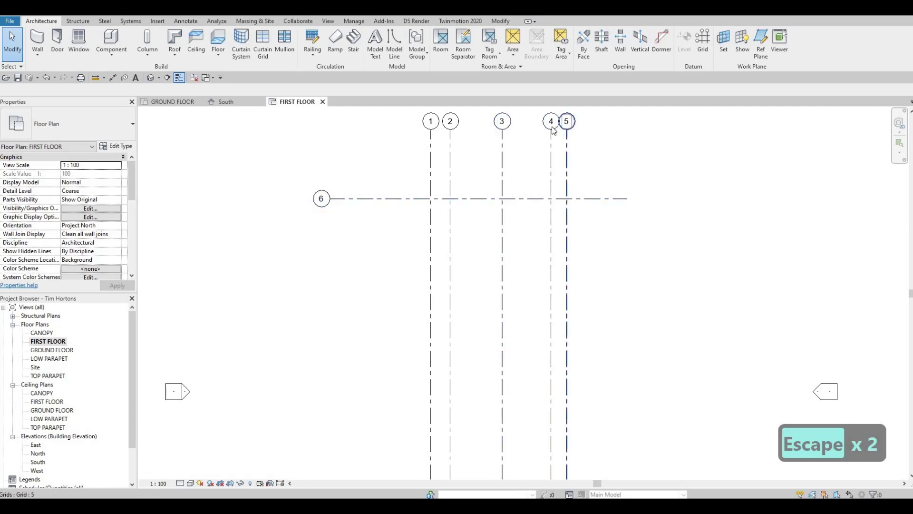
- Rename the horizontal grid as A
{"action": "left_click", "coordinate": [328, 203]}
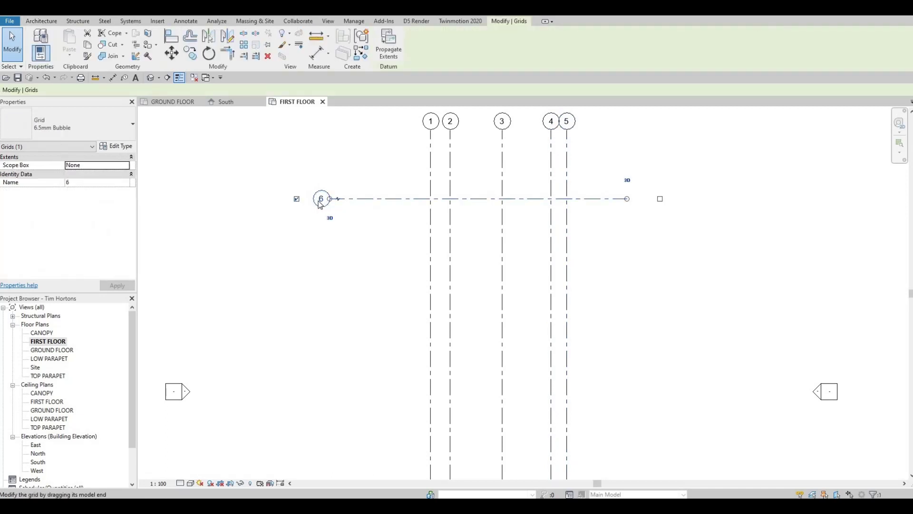
{"action": "left_click", "coordinate": [318, 200]}
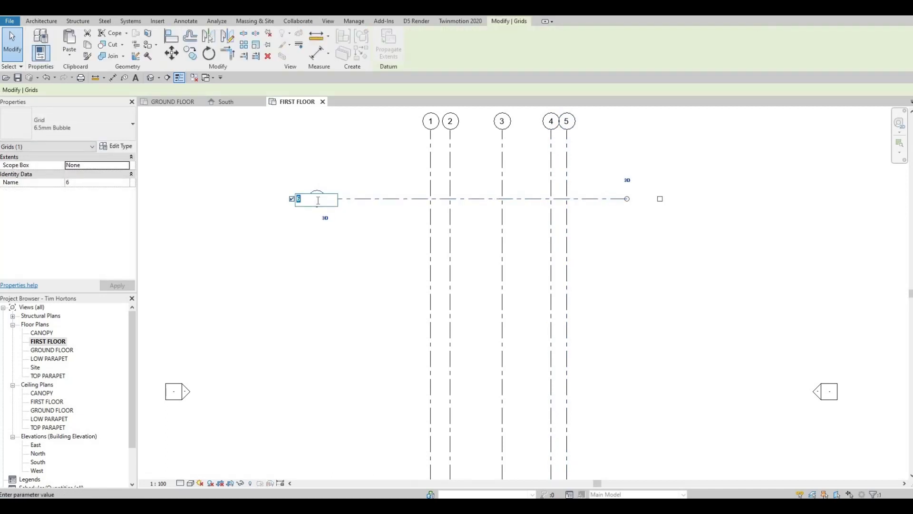
{"action": "type", "text": "A"}
{"action": "left_click", "coordinate": [358, 262]}
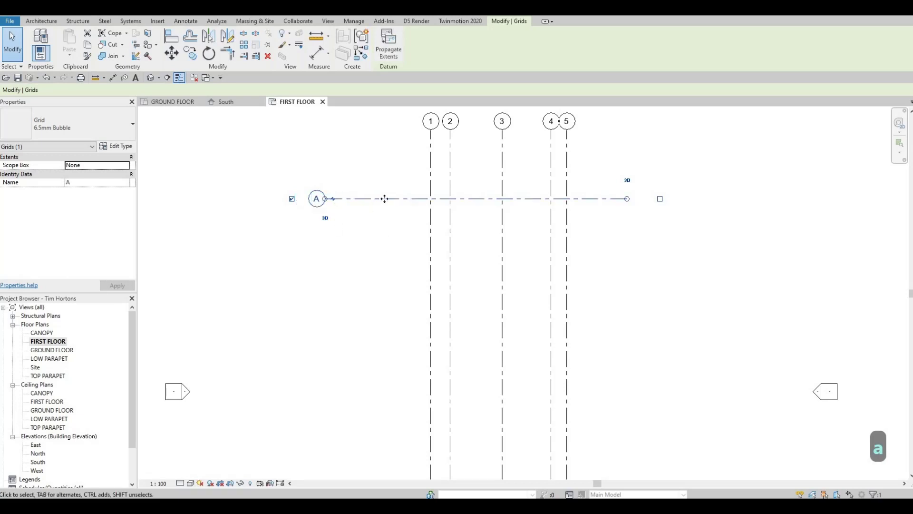
- Start multiple copying of grid A and place the first copy 3309 mm to the south
{"action": "scroll", "coordinate": [390, 178], "scroll_direction": "down", "scroll_amount": 2}
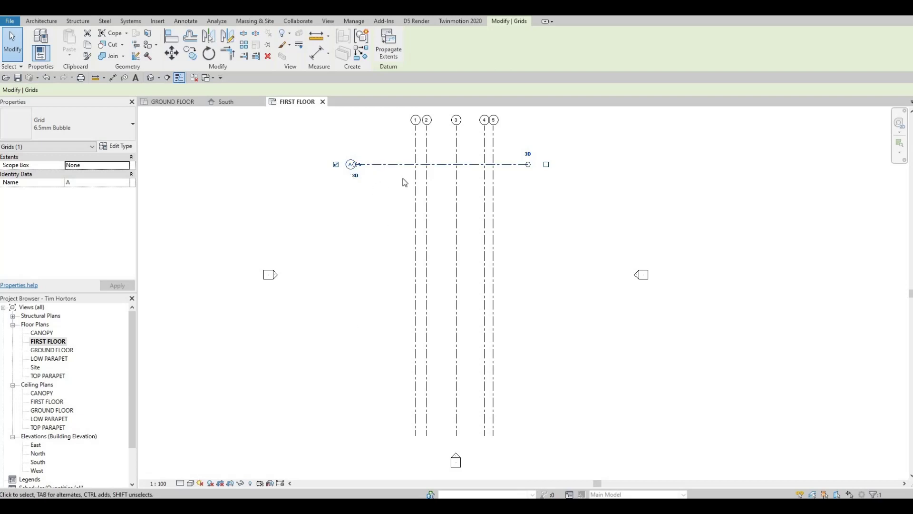
{"action": "left_click", "coordinate": [41, 21]}
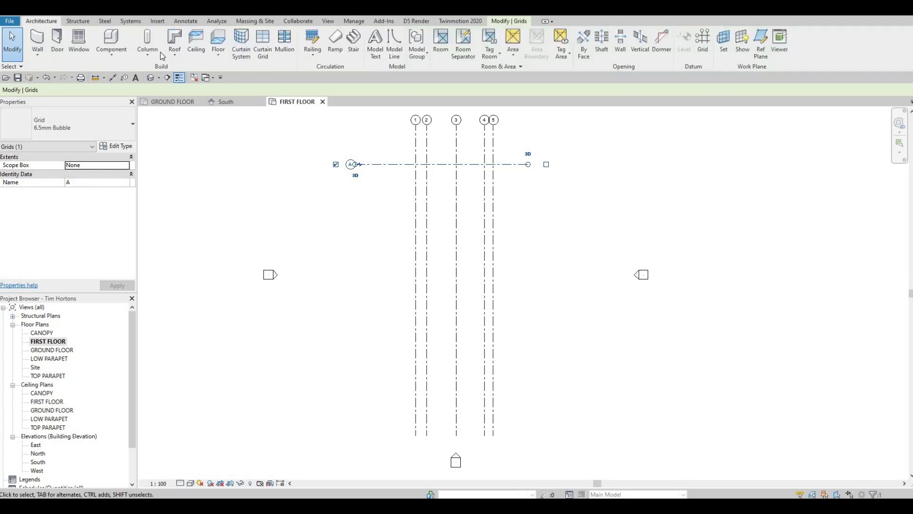
{"action": "left_click", "coordinate": [506, 22]}
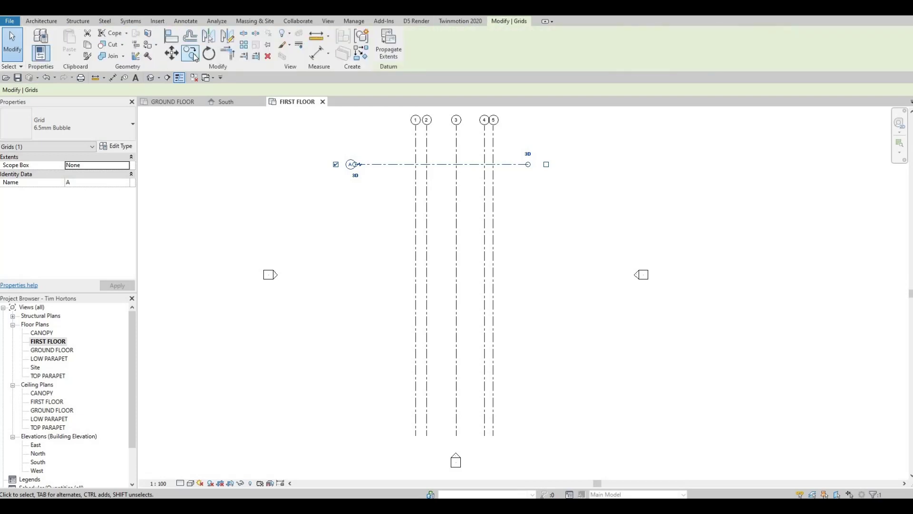
{"action": "left_click", "coordinate": [190, 53]}
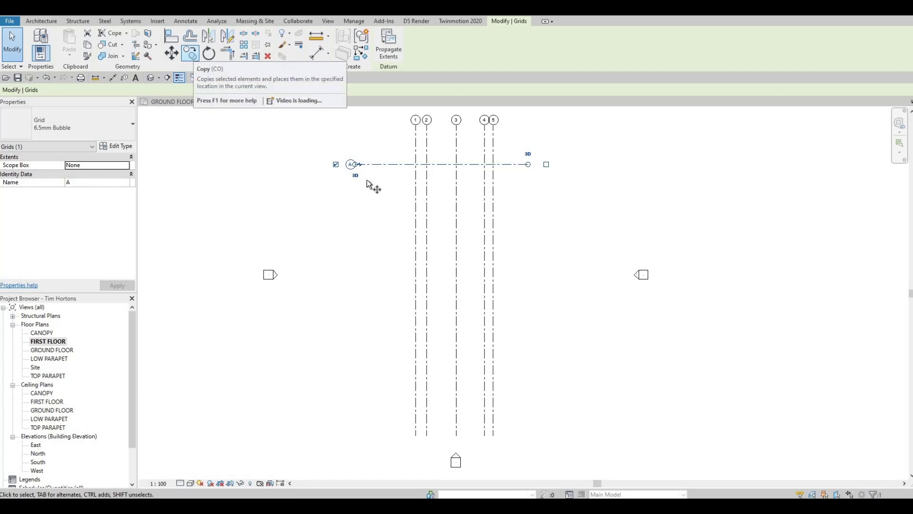
{"action": "left_click", "coordinate": [370, 164]}
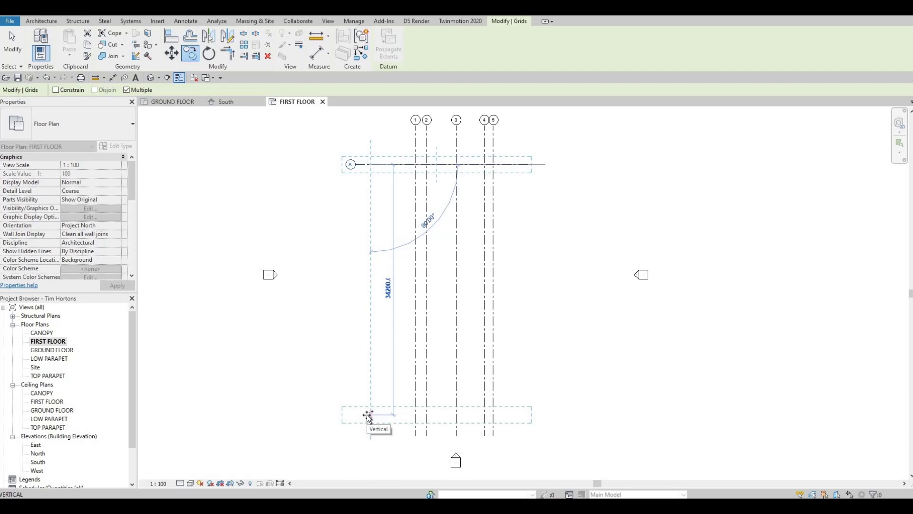
{"action": "type", "text": "3"}
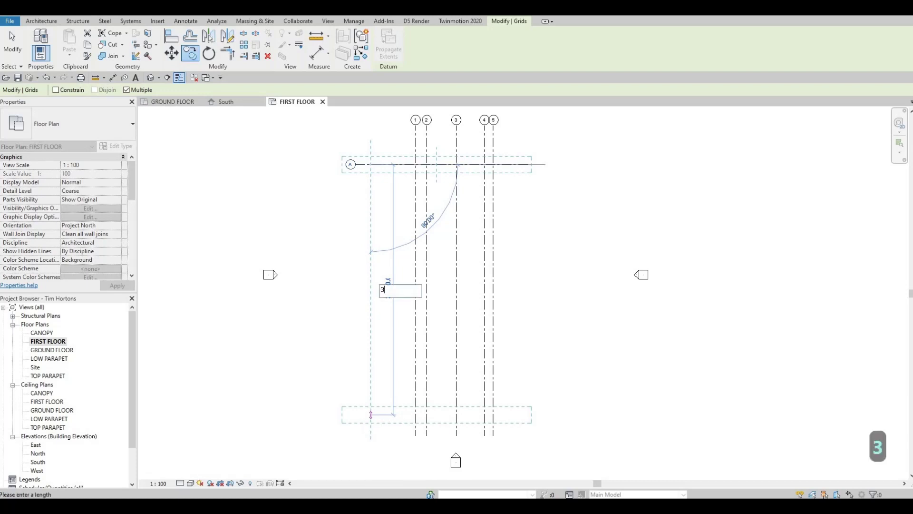
{"action": "type", "text": "3"}
{"action": "type", "text": "09"}
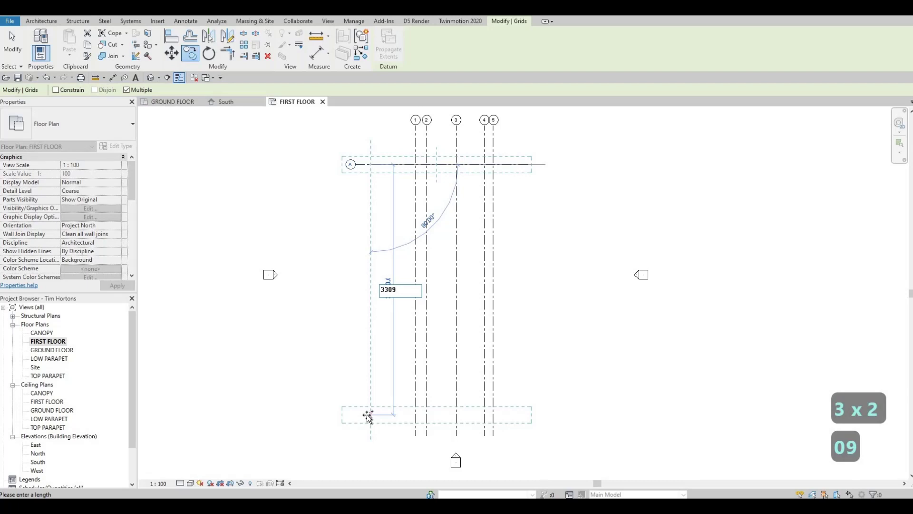
{"action": "key", "text": "Return"}
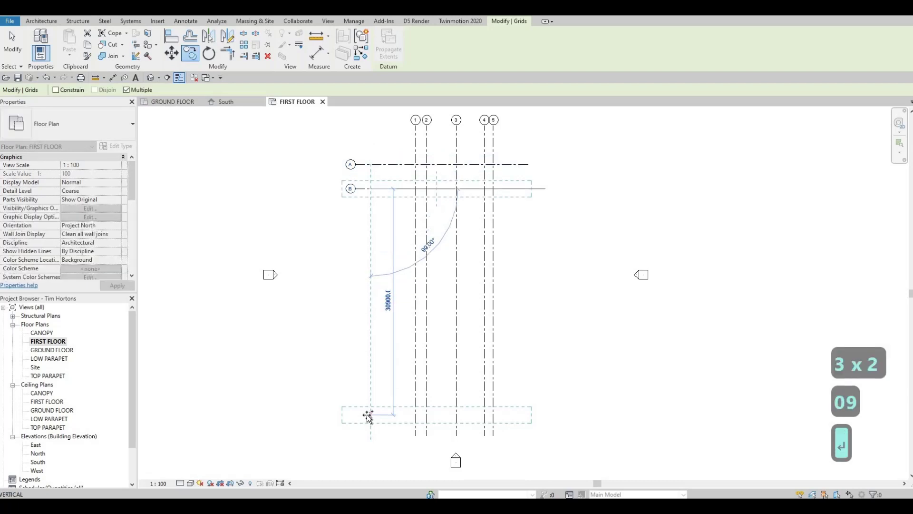
- Add two more horizontal grid copies southward, spaced 5190 mm and 4230 mm in turn
{"action": "type", "text": "51"}
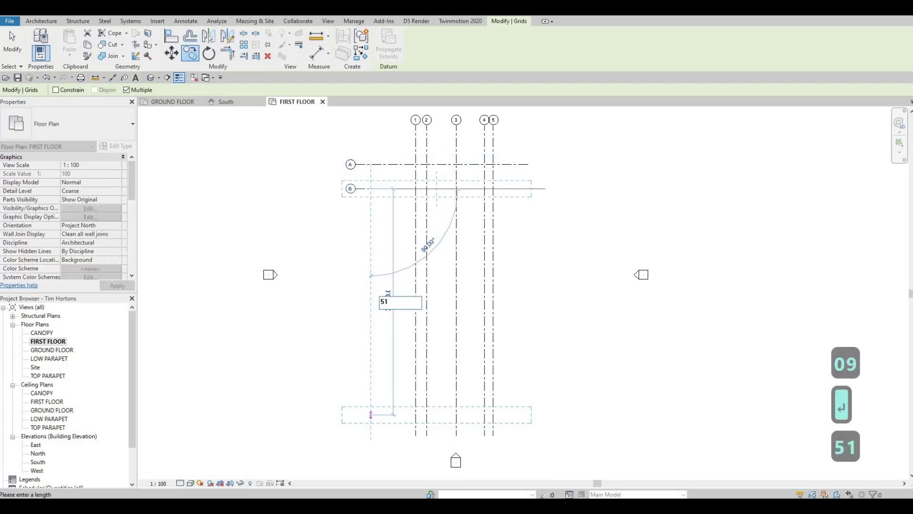
{"action": "type", "text": "90"}
{"action": "key", "text": "Return"}
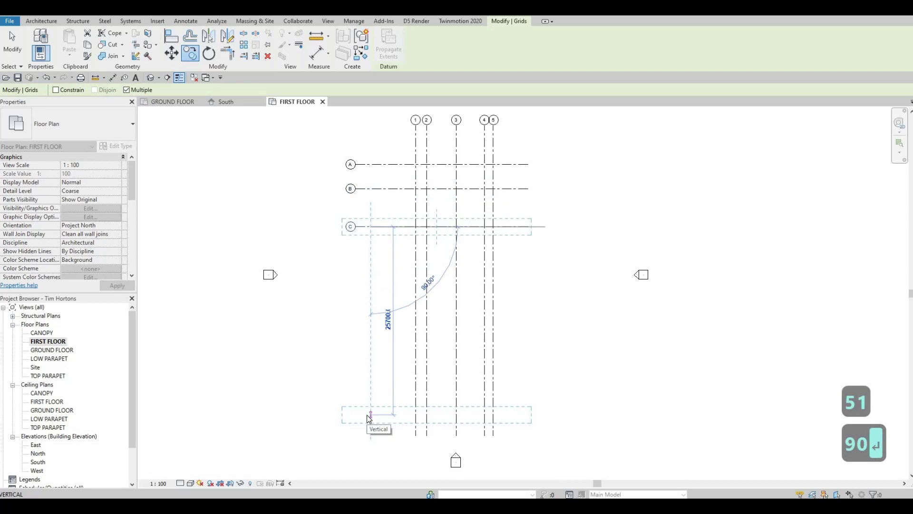
{"action": "type", "text": "422"}
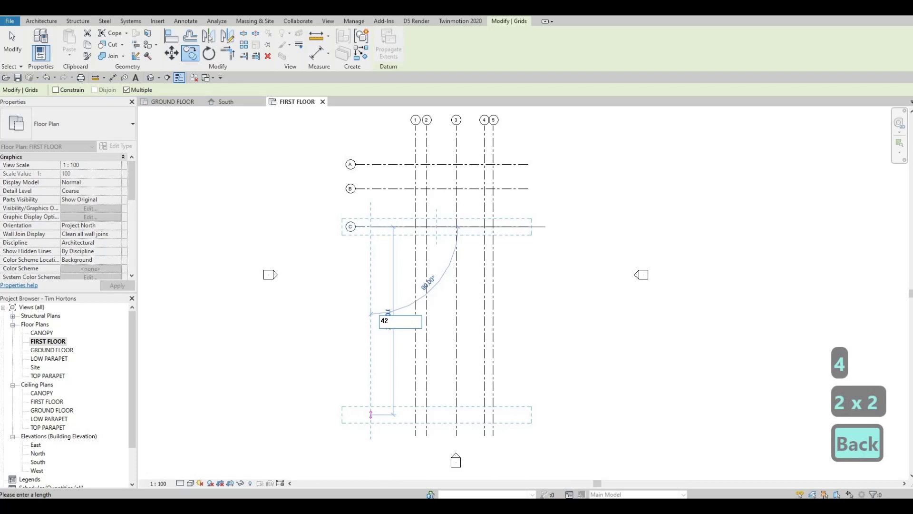
{"action": "type", "text": "30"}
{"action": "key", "text": "Return"}
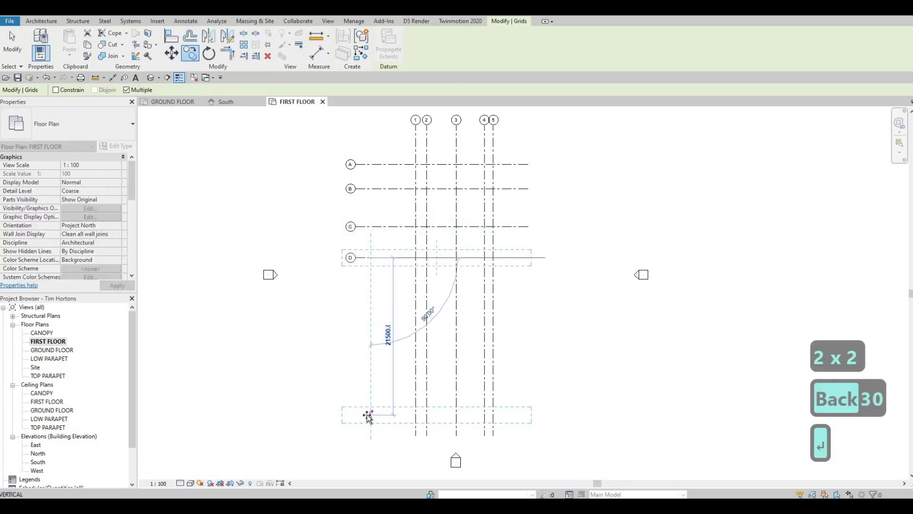
- Continue the horizontal grid copies southward with two more, spaced 3091 mm and 3280 mm in turn
{"action": "type", "text": "30"}
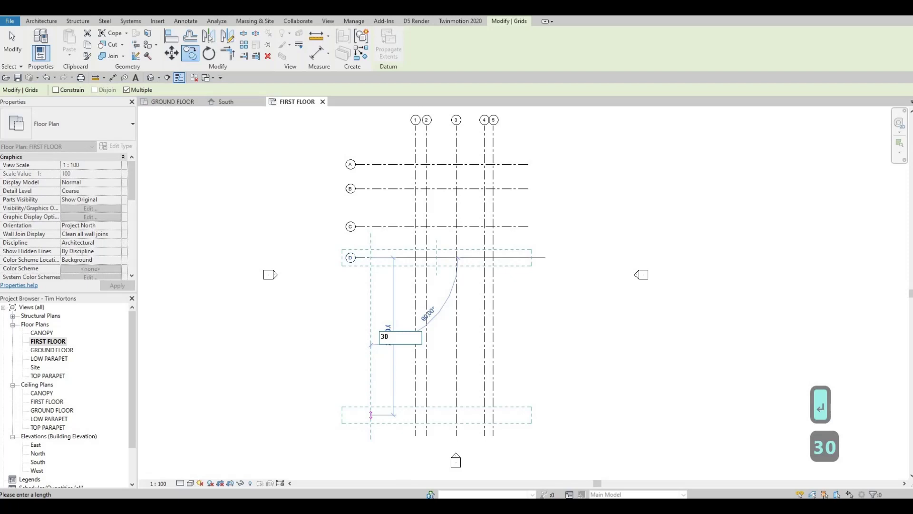
{"action": "type", "text": "91"}
{"action": "key", "text": "Return"}
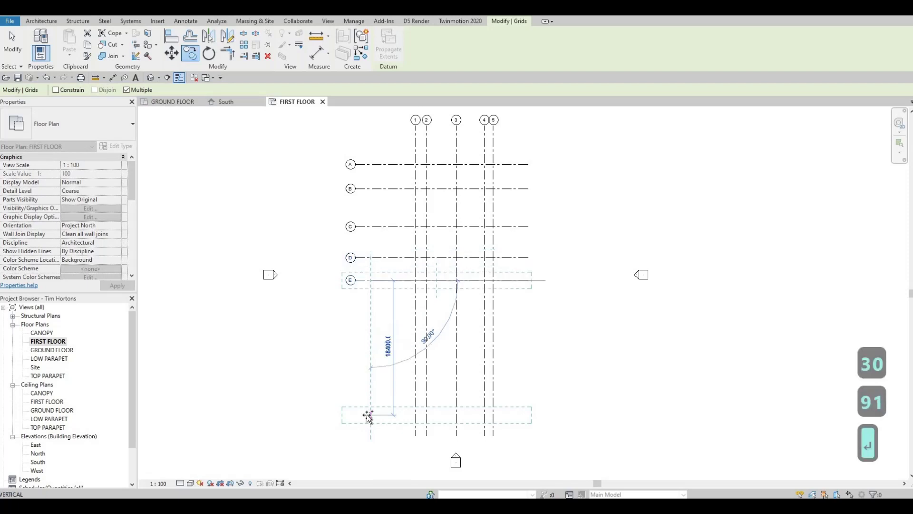
{"action": "type", "text": "32"}
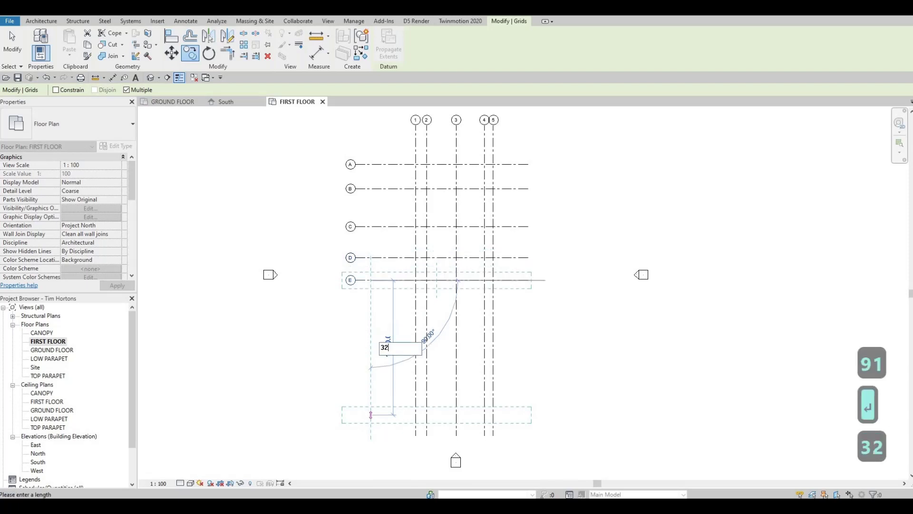
{"action": "type", "text": "80"}
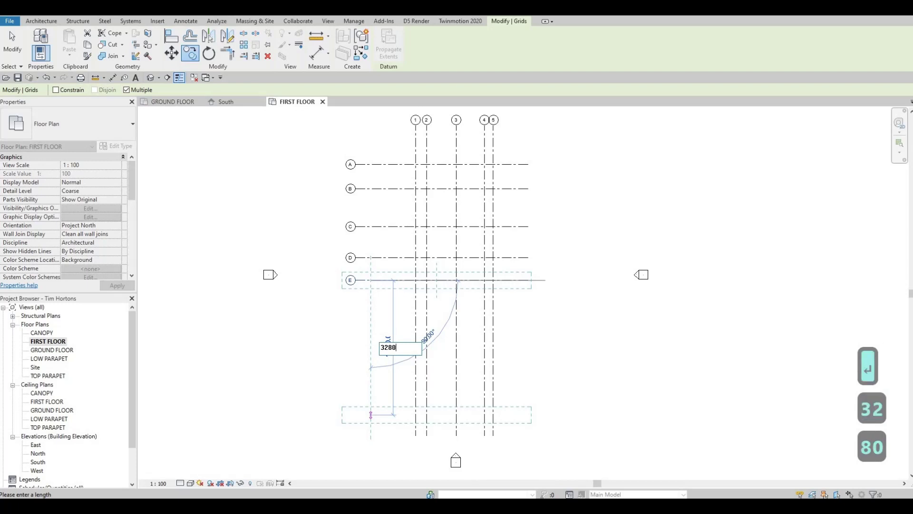
{"action": "key", "text": "Return"}
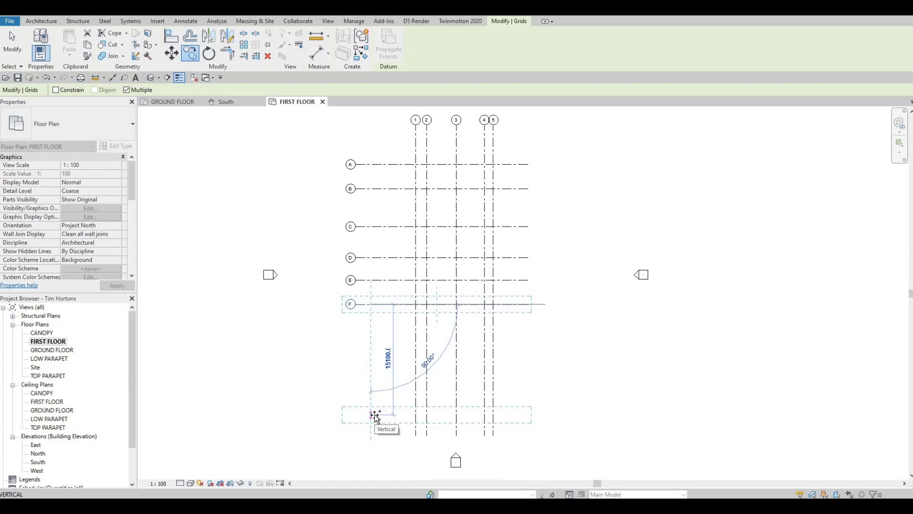
- Place two further horizontal grid copies southward at successive spacings of 5007 mm and 4468 mm
{"action": "type", "text": "5"}
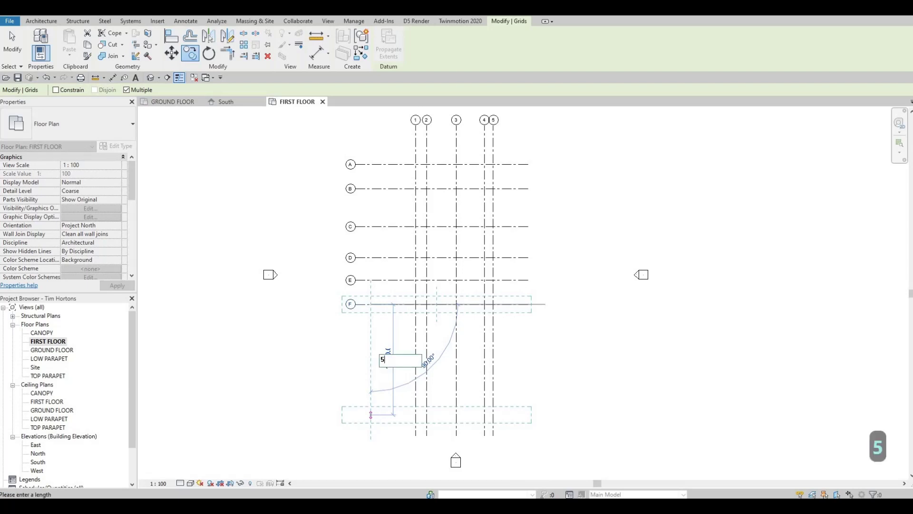
{"action": "type", "text": "007"}
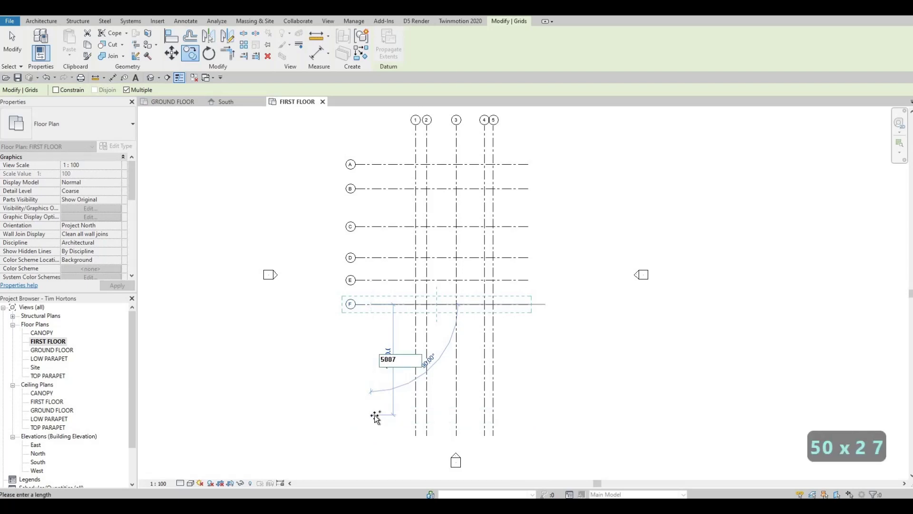
{"action": "key", "text": "Return"}
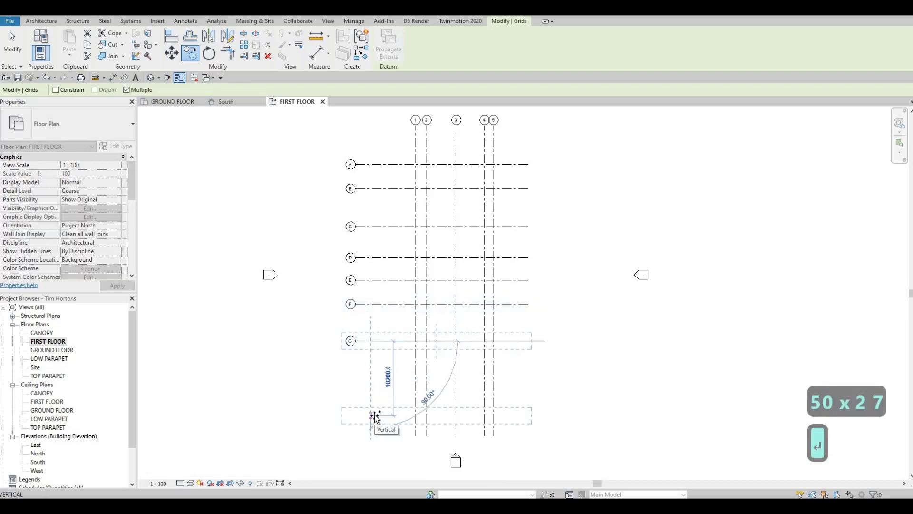
{"action": "type", "text": "44"}
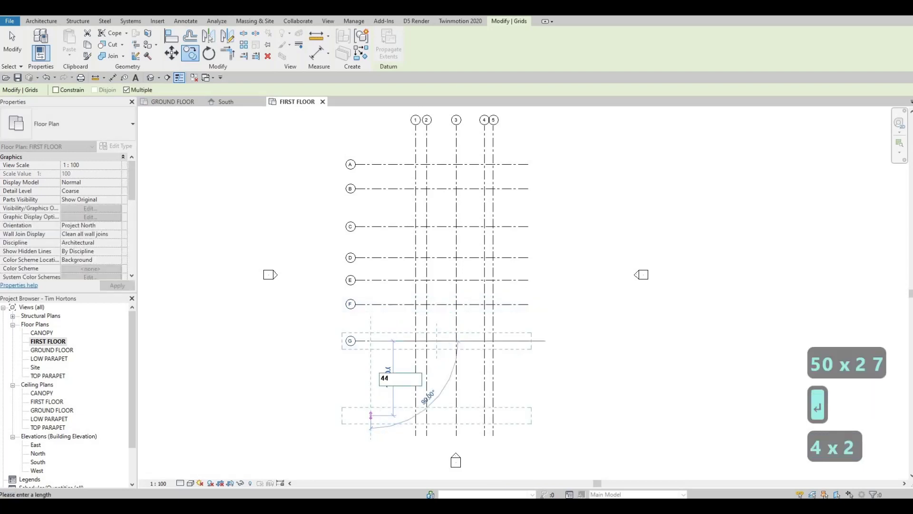
{"action": "type", "text": "68"}
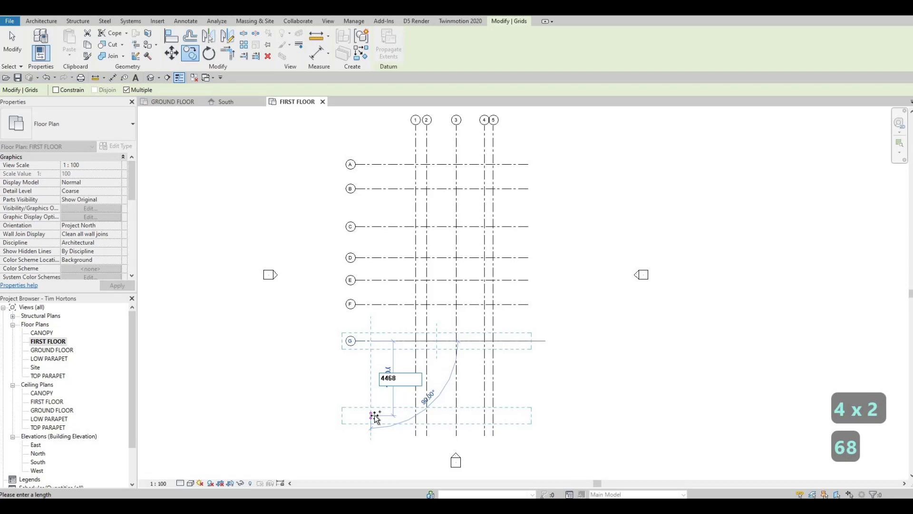
{"action": "key", "text": "Return"}
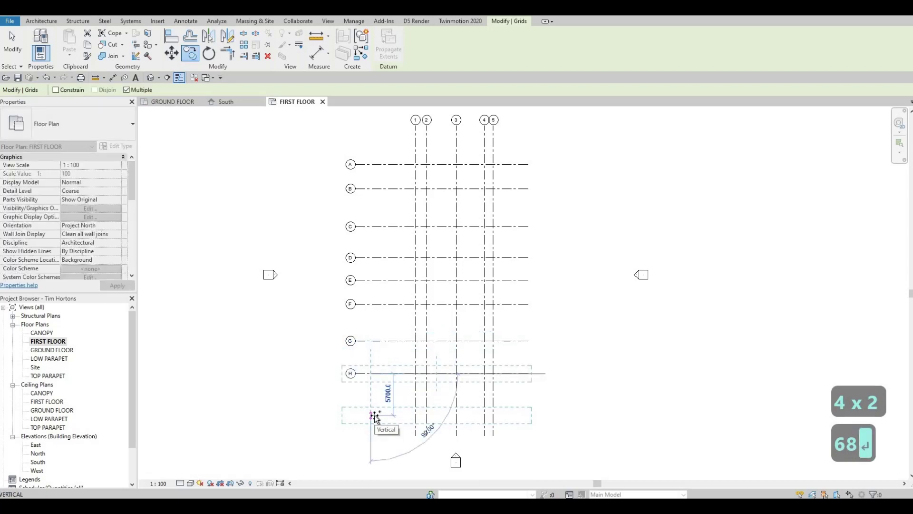
- Place the last horizontal grid copy 7785 mm south of grid H and finish copying
{"action": "type", "text": "77"}
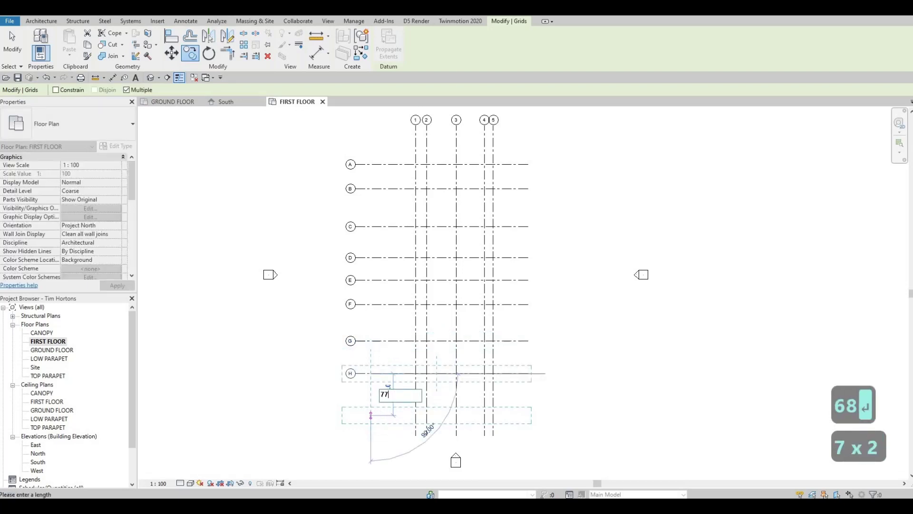
{"action": "type", "text": "85"}
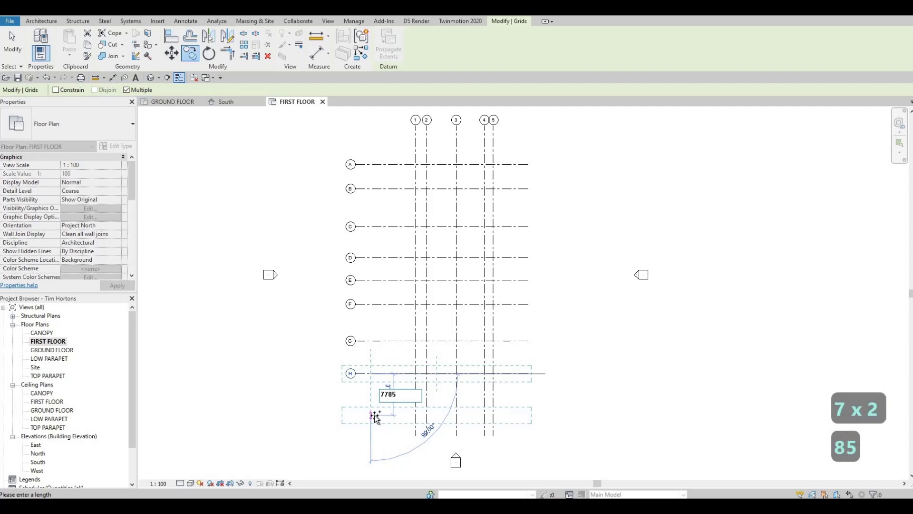
{"action": "key", "text": "Return"}
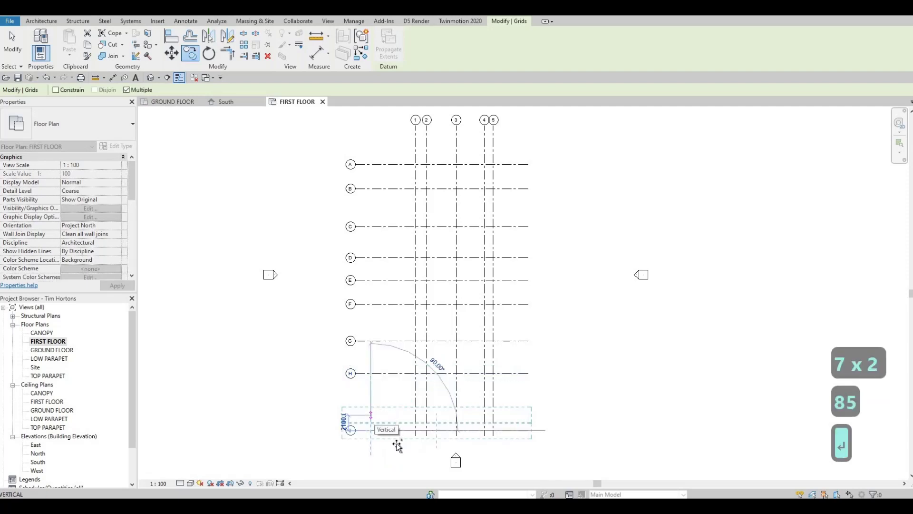
{"action": "key", "text": "Escape"}
{"action": "key", "text": "Escape"}
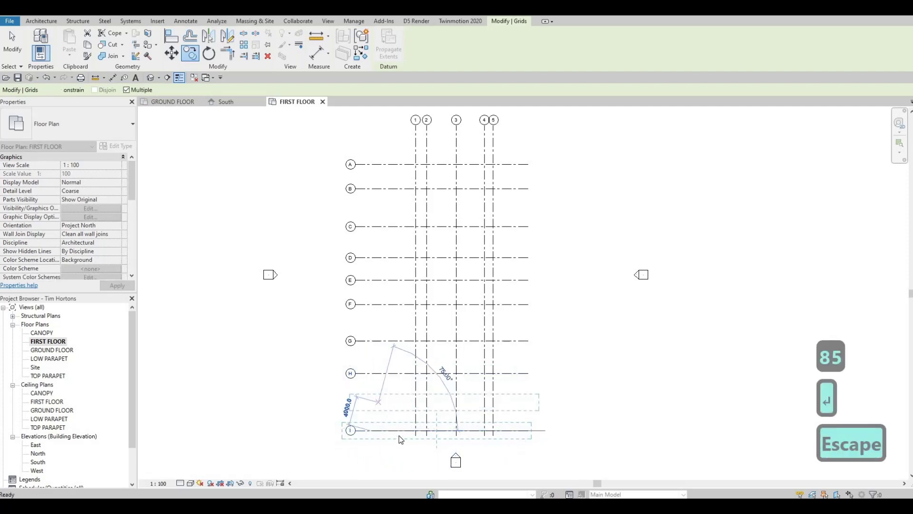
- Extend the aligned south ends of the five vertical grids together further beyond grid I
{"action": "scroll", "coordinate": [401, 411], "scroll_direction": "down", "scroll_amount": 1}
{"action": "scroll", "coordinate": [404, 408], "scroll_direction": "up", "scroll_amount": 4}
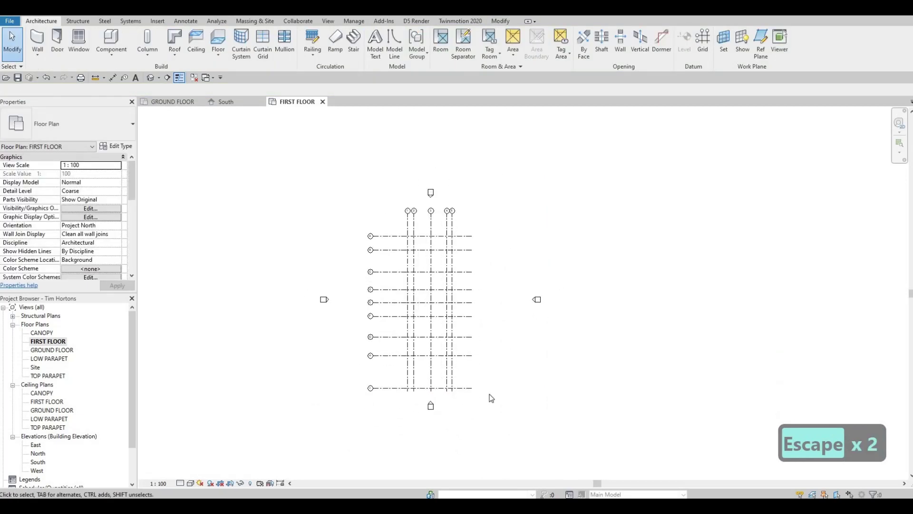
{"action": "scroll", "coordinate": [442, 409], "scroll_direction": "up", "scroll_amount": 1}
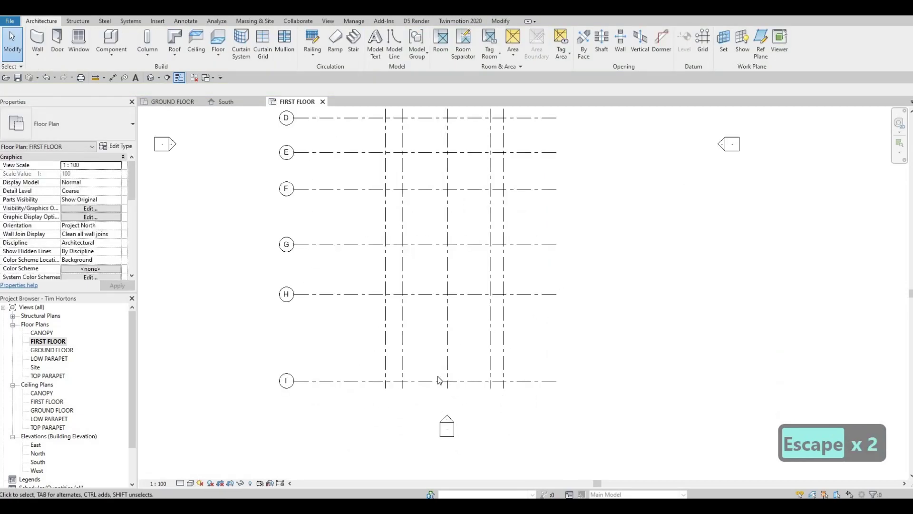
{"action": "scroll", "coordinate": [438, 374], "scroll_direction": "down", "scroll_amount": 3}
{"action": "scroll", "coordinate": [471, 365], "scroll_direction": "up", "scroll_amount": 2}
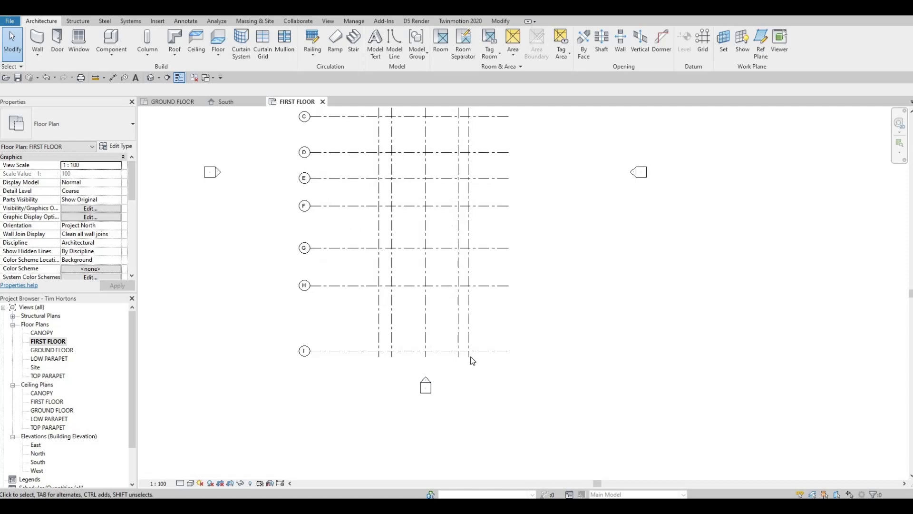
{"action": "left_click", "coordinate": [469, 363]}
{"action": "scroll", "coordinate": [470, 362], "scroll_direction": "up", "scroll_amount": 2}
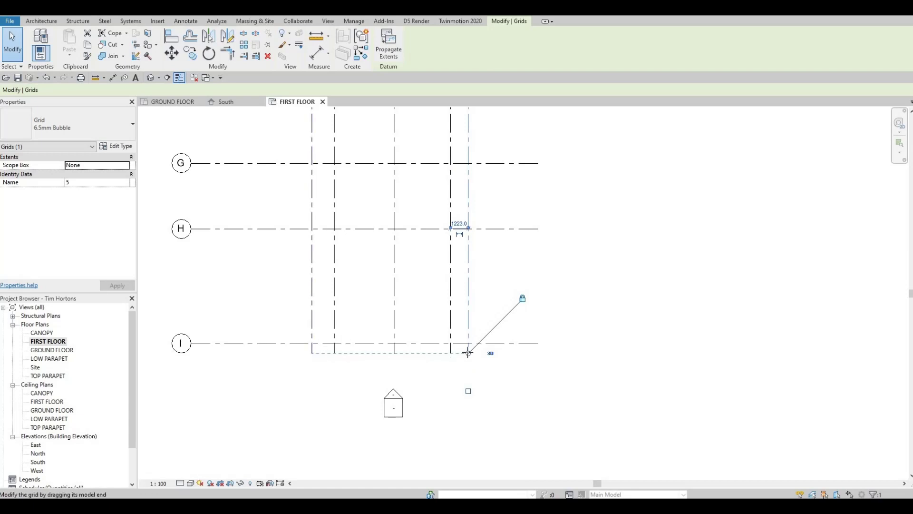
{"action": "left_click_drag", "start_coordinate": [468, 352], "coordinate": [468, 409]}
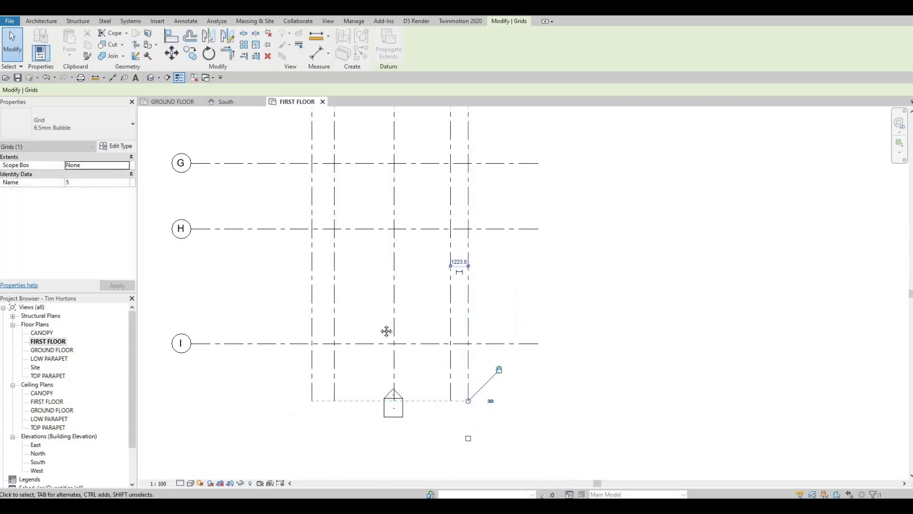
- Move the south elevation marker further south, clear of the lower ends of the vertical grids
{"action": "scroll", "coordinate": [405, 292], "scroll_direction": "down", "scroll_amount": 1}
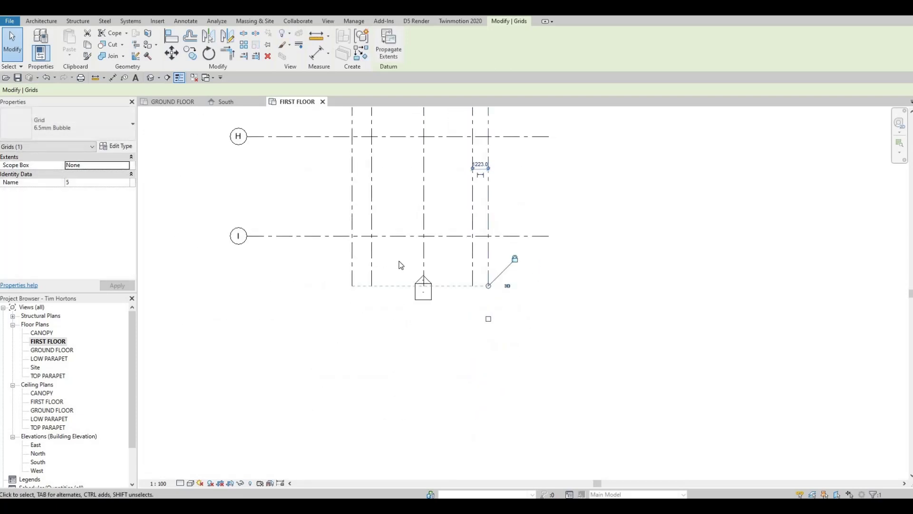
{"action": "left_click", "coordinate": [401, 265]}
{"action": "mouse_move", "coordinate": [395, 255]}
{"action": "left_mouse_down"}
{"action": "mouse_move", "coordinate": [439, 316]}
{"action": "mouse_move", "coordinate": [433, 289]}
{"action": "mouse_move", "coordinate": [436, 375]}
{"action": "left_mouse_up"}
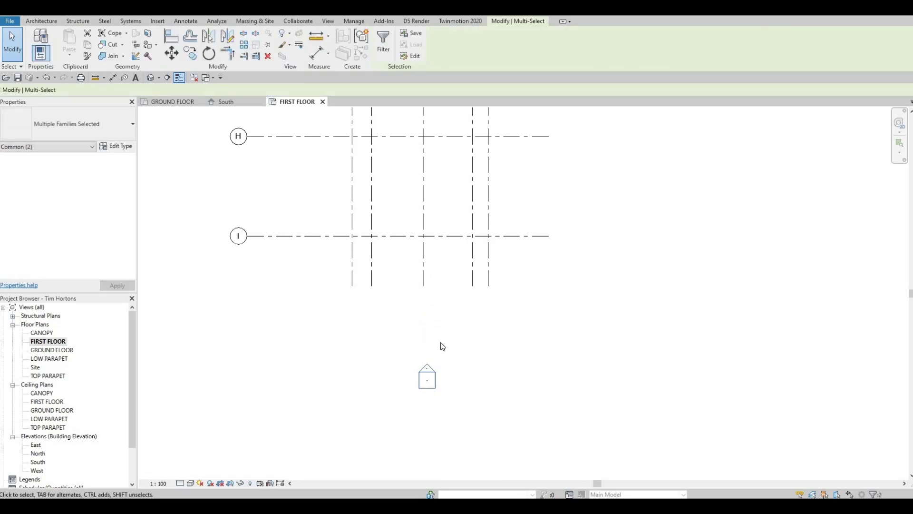
{"action": "scroll", "coordinate": [428, 334], "scroll_direction": "down", "scroll_amount": 2}
{"action": "scroll", "coordinate": [406, 332], "scroll_direction": "down", "scroll_amount": 2}
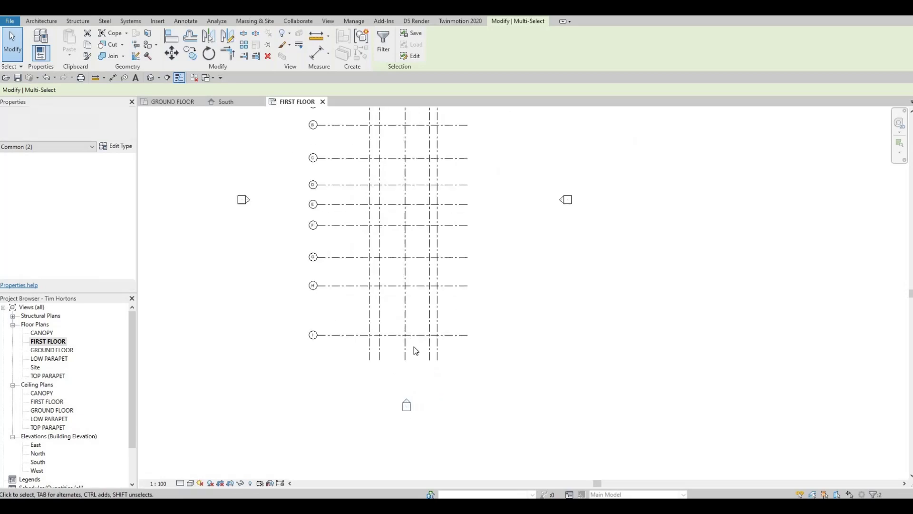
- Show the grid bubbles at the east ends of horizontal grids A through E
{"action": "scroll", "coordinate": [458, 194], "scroll_direction": "up", "scroll_amount": 3}
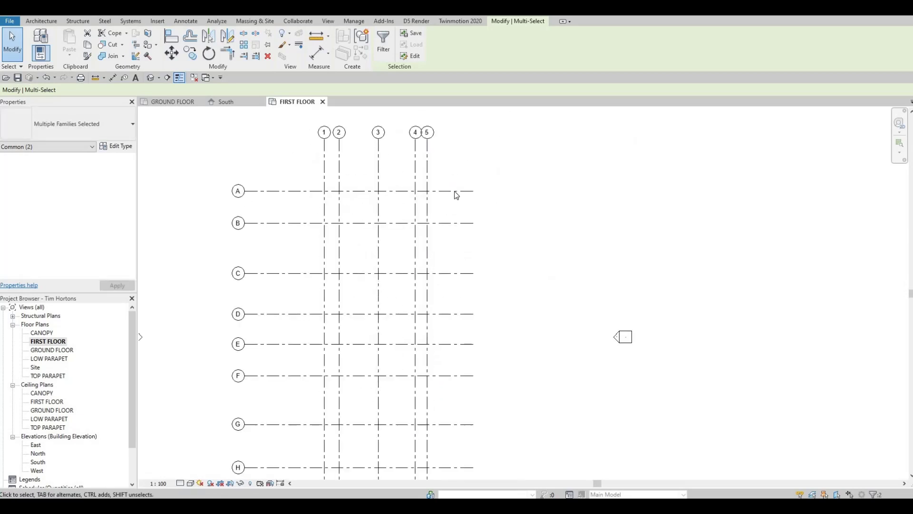
{"action": "left_click", "coordinate": [258, 192]}
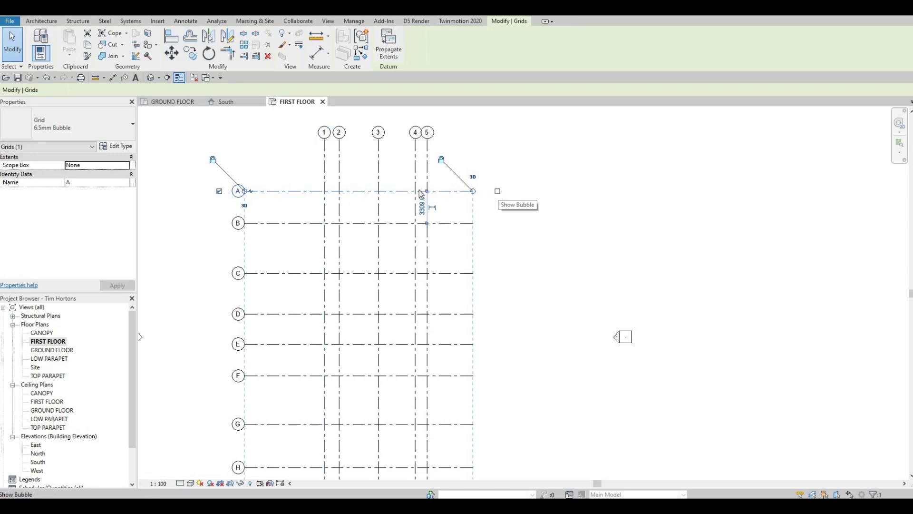
{"action": "left_click", "coordinate": [497, 191]}
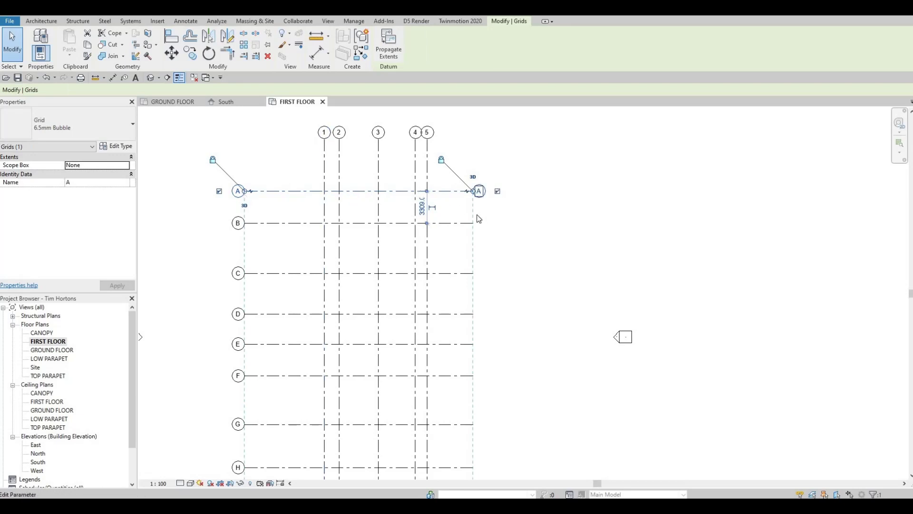
{"action": "left_click", "coordinate": [499, 229]}
{"action": "left_click", "coordinate": [498, 223]}
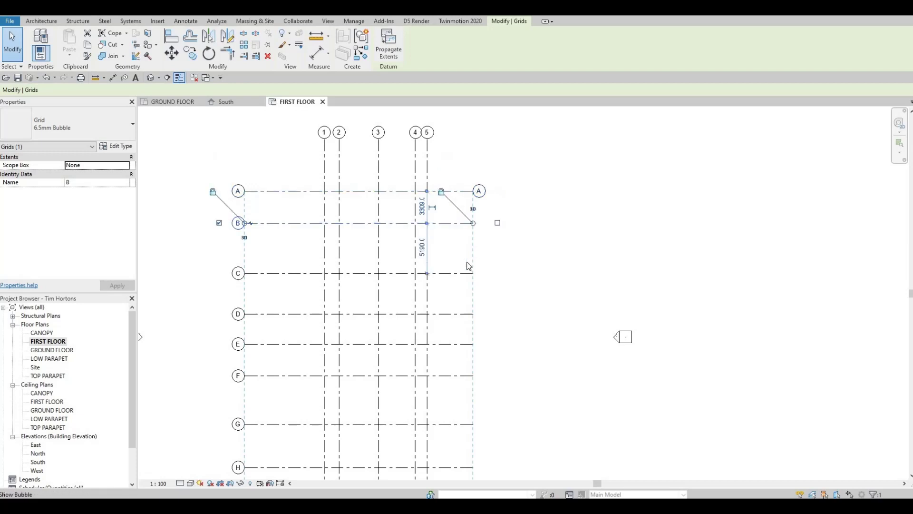
{"action": "left_click", "coordinate": [492, 279]}
{"action": "left_click", "coordinate": [498, 272]}
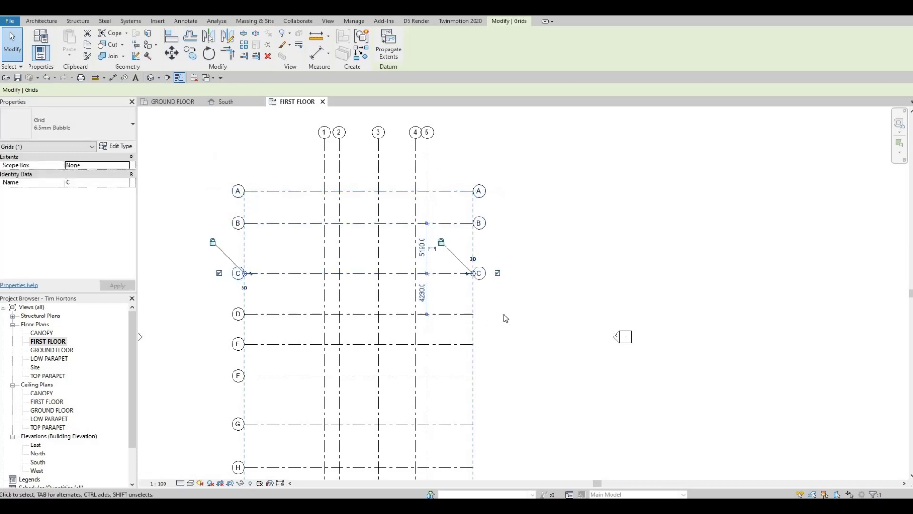
{"action": "left_click", "coordinate": [500, 317]}
{"action": "left_click", "coordinate": [497, 314]}
{"action": "left_click", "coordinate": [497, 348]}
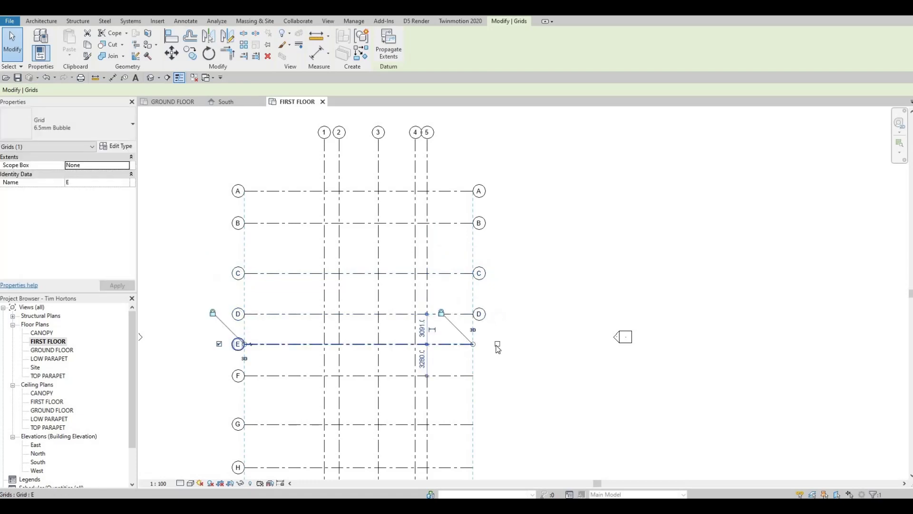
{"action": "left_click", "coordinate": [498, 343]}
- Show the grid bubbles at the east ends of horizontal grids F, G and H
{"action": "middle_click_drag", "start_coordinate": [456, 380], "coordinate": [450, 255]}
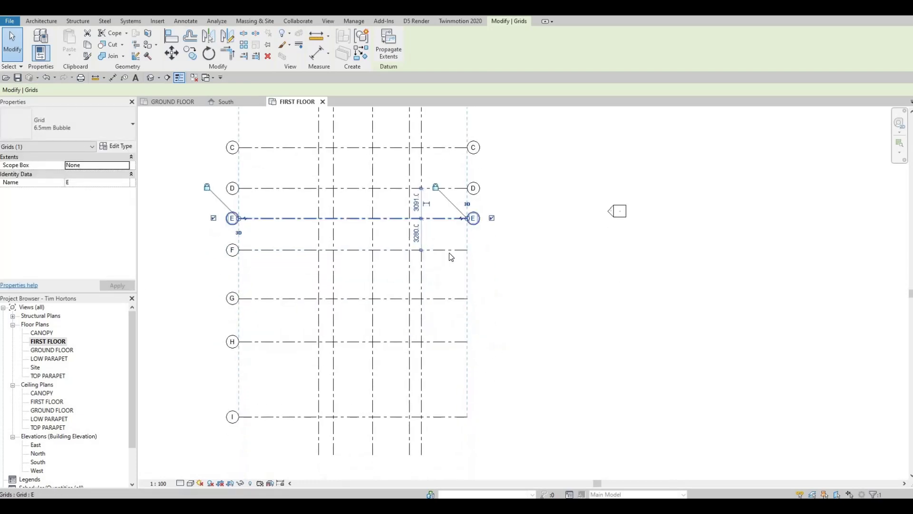
{"action": "left_click", "coordinate": [490, 251]}
{"action": "left_click", "coordinate": [492, 250]}
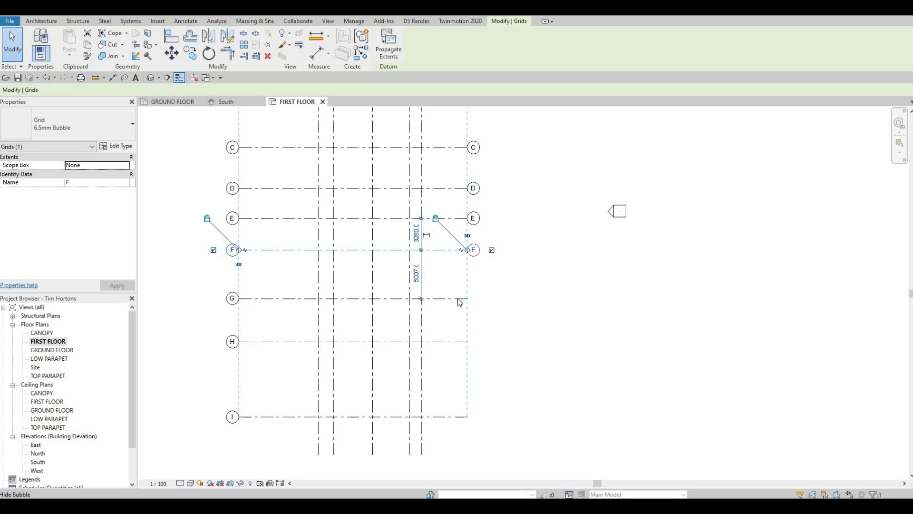
{"action": "left_click", "coordinate": [494, 303]}
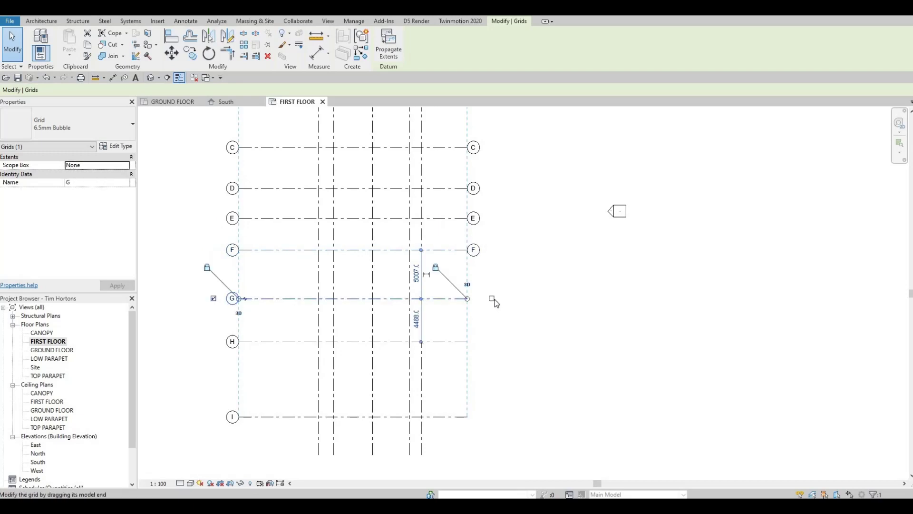
{"action": "left_click", "coordinate": [491, 342]}
{"action": "left_click", "coordinate": [492, 341]}
{"action": "scroll", "coordinate": [491, 273], "scroll_direction": "down", "scroll_amount": 2}
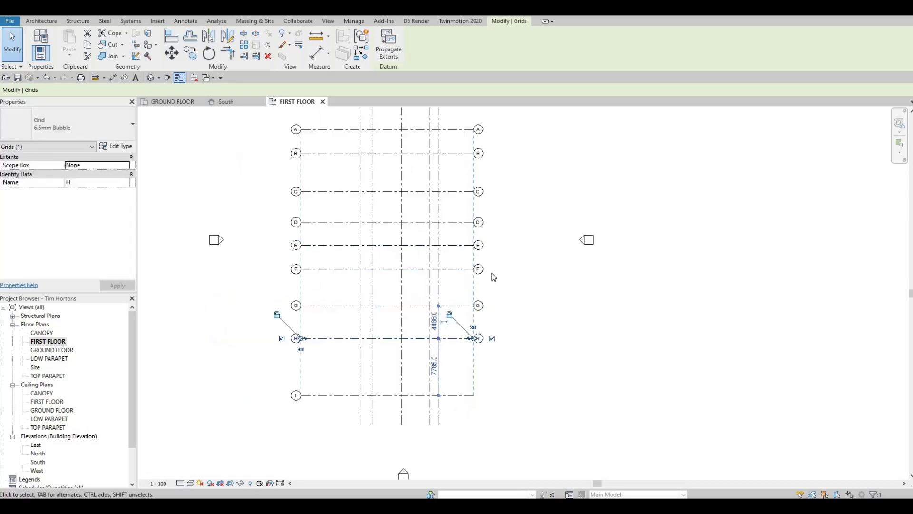
- Show the grid bubbles at the south ends of all five vertical grids, from grid 5 across to grid 1
{"action": "left_click", "coordinate": [483, 272]}
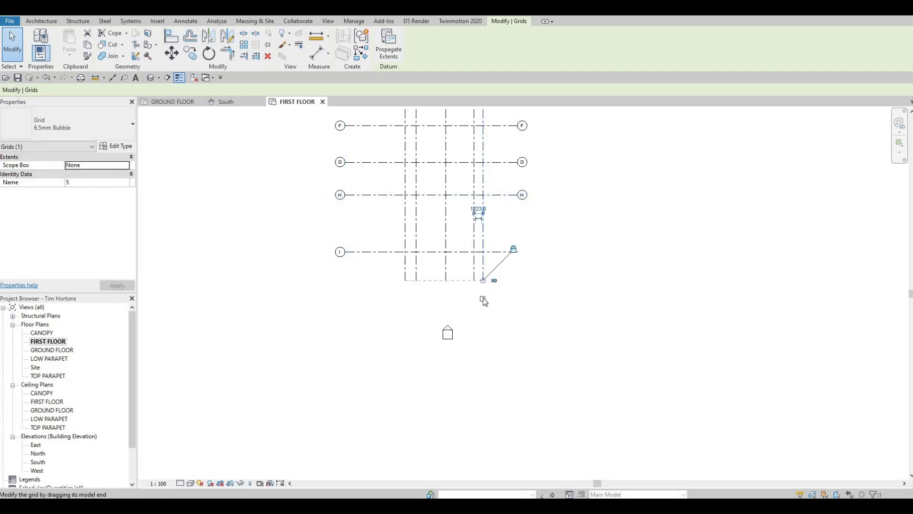
{"action": "left_click", "coordinate": [475, 274]}
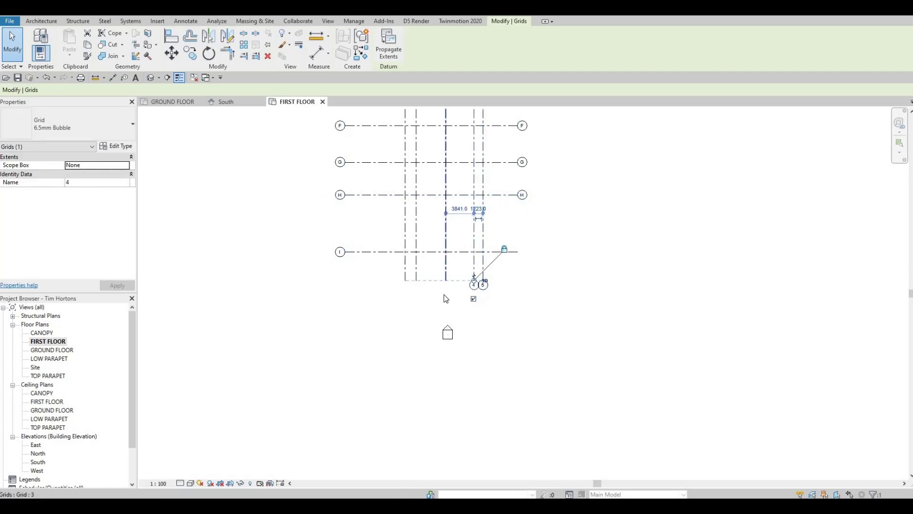
{"action": "left_click", "coordinate": [446, 272]}
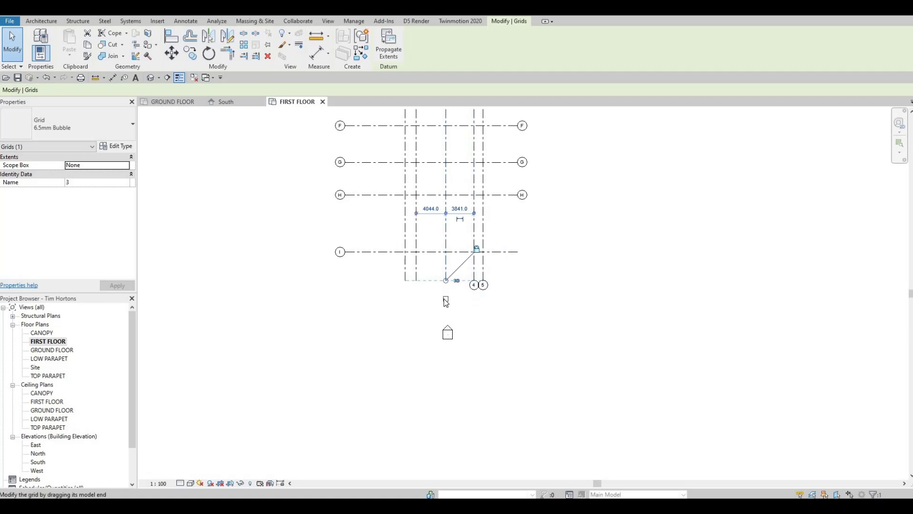
{"action": "left_click", "coordinate": [416, 283]}
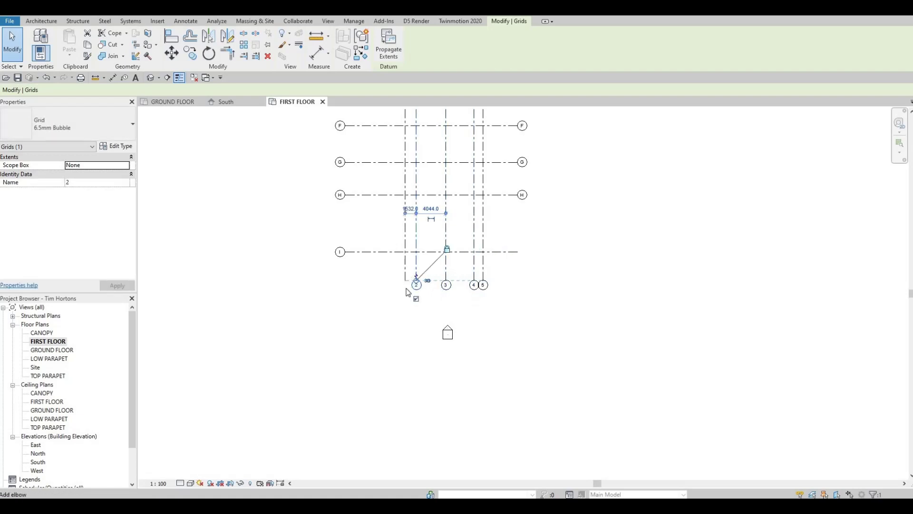
{"action": "left_click", "coordinate": [406, 272]}
- Add an elbow at both the south and north ends of grid 5 to offset its bubbles from grid 4's
{"action": "scroll", "coordinate": [480, 278], "scroll_direction": "up", "scroll_amount": 6}
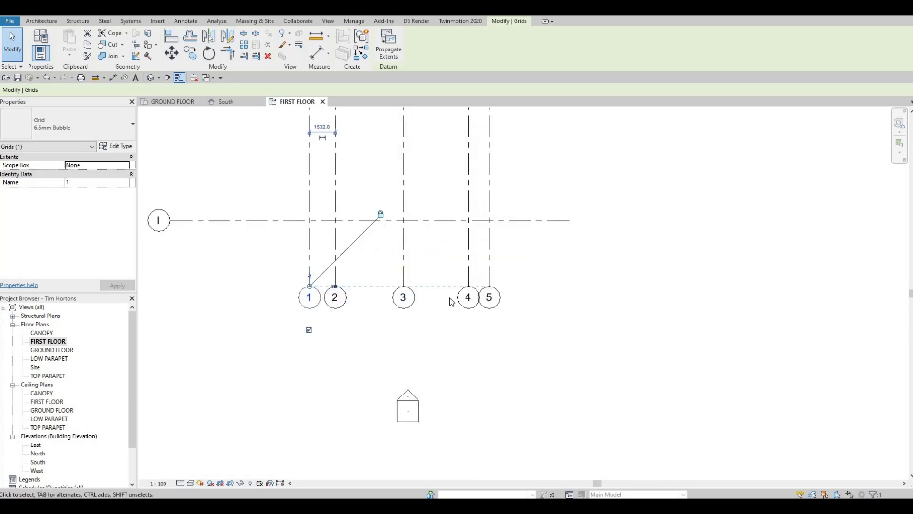
{"action": "scroll", "coordinate": [465, 264], "scroll_direction": "down", "scroll_amount": 3}
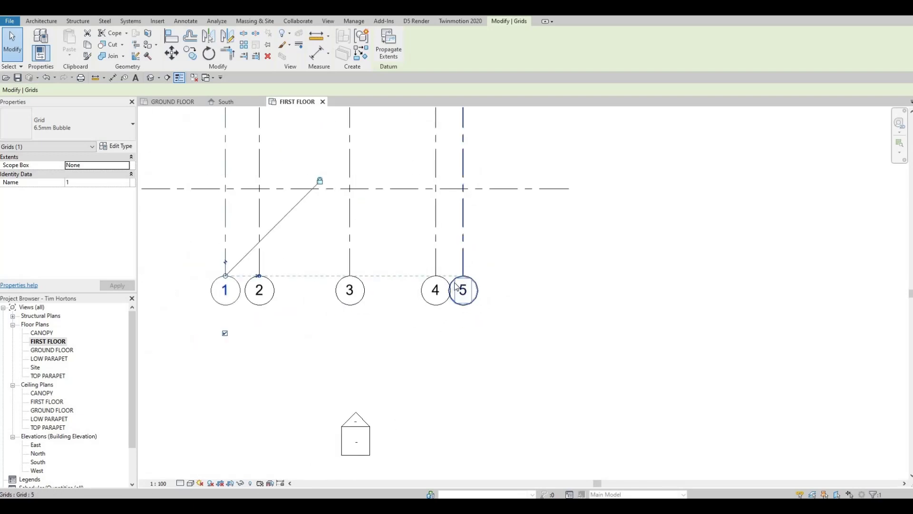
{"action": "left_click", "coordinate": [464, 261]}
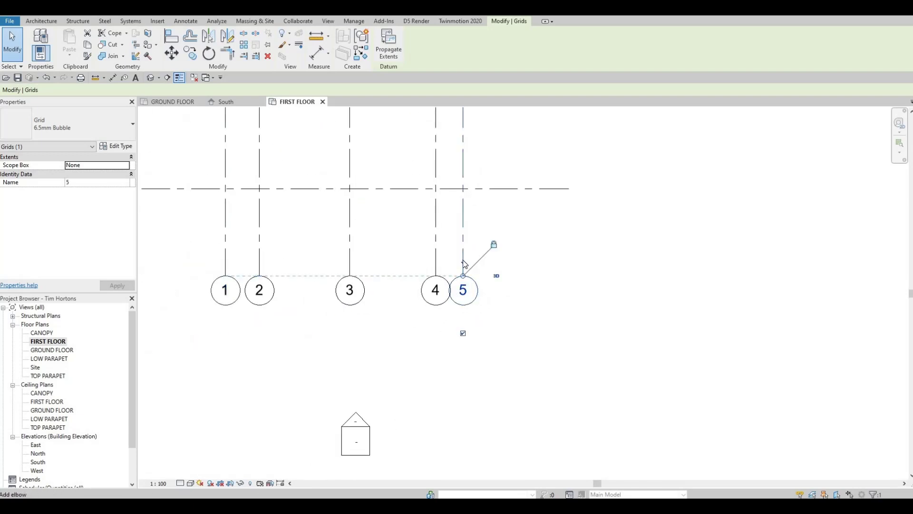
{"action": "left_click", "coordinate": [463, 265]}
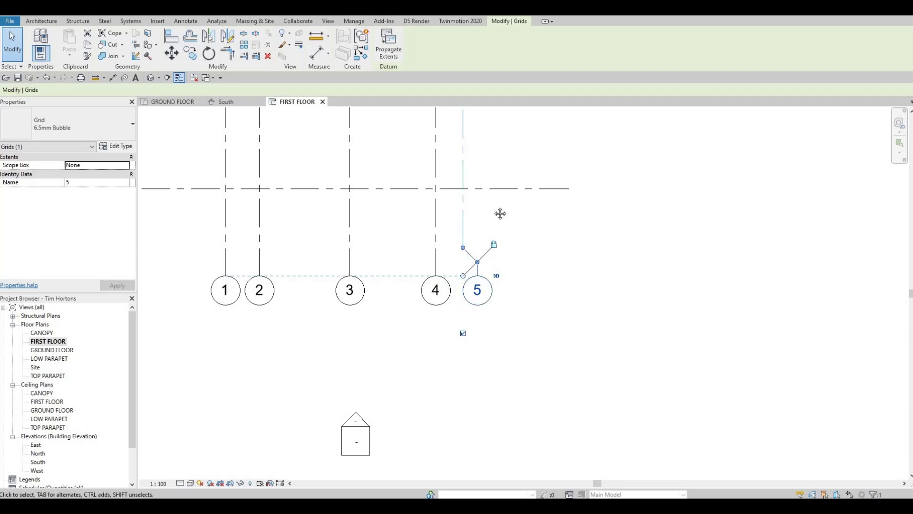
{"action": "scroll", "coordinate": [495, 214], "scroll_direction": "down", "scroll_amount": 3}
{"action": "scroll", "coordinate": [478, 247], "scroll_direction": "up", "scroll_amount": 5}
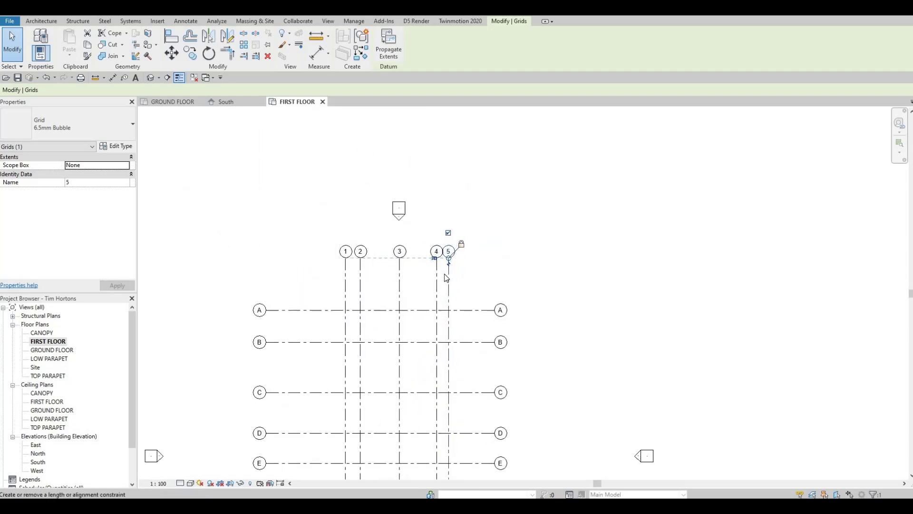
{"action": "left_click_drag", "start_coordinate": [442, 276], "coordinate": [456, 276]}
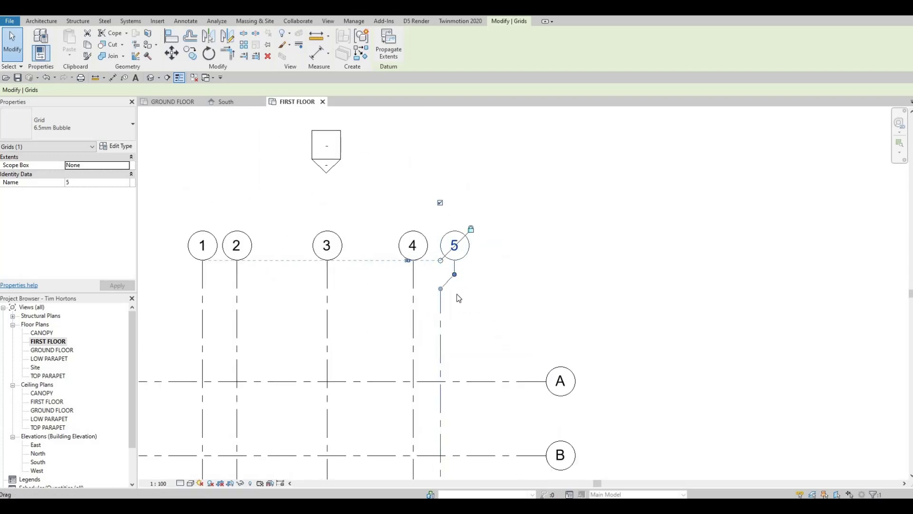
- Try offsetting grid 5's north bubble further east from grid 4, and undo the change
{"action": "scroll", "coordinate": [457, 276], "scroll_direction": "down", "scroll_amount": 3}
{"action": "scroll", "coordinate": [466, 171], "scroll_direction": "down", "scroll_amount": 3}
{"action": "scroll", "coordinate": [433, 217], "scroll_direction": "up", "scroll_amount": 6}
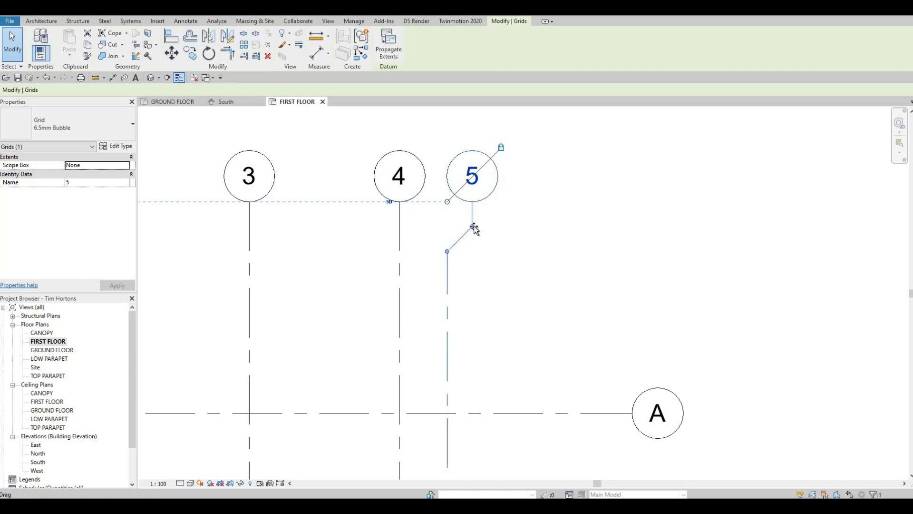
{"action": "left_click_drag", "start_coordinate": [445, 221], "coordinate": [524, 230]}
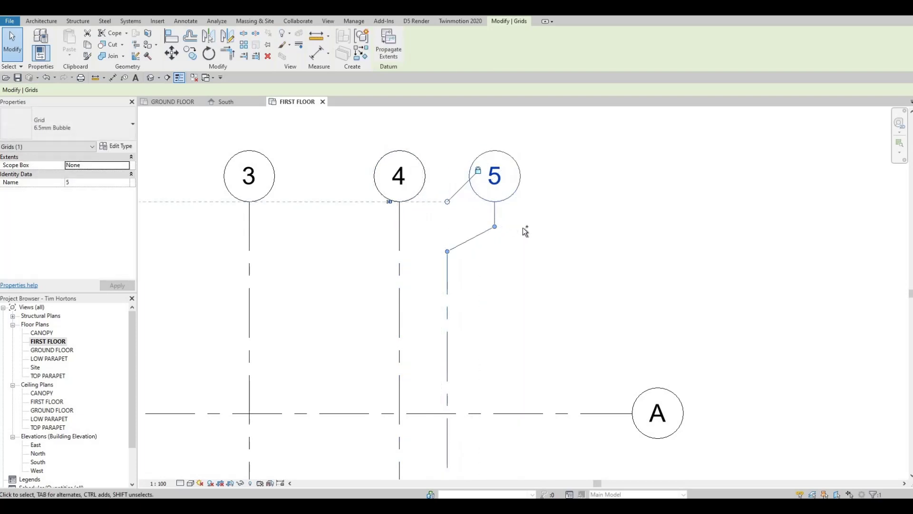
{"action": "key", "text": "ctrl+z"}
- Nudge the whole east elevation marker west toward the grid and slightly south
{"action": "scroll", "coordinate": [525, 238], "scroll_direction": "down", "scroll_amount": 5}
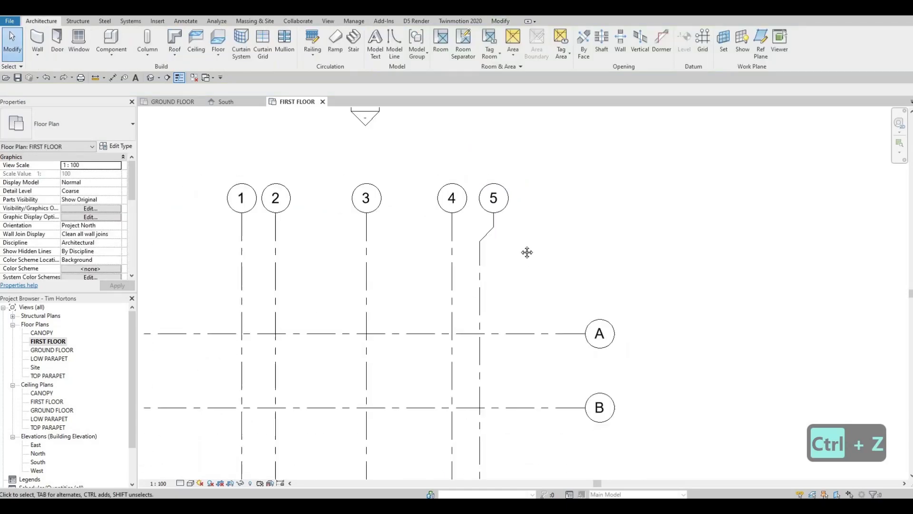
{"action": "scroll", "coordinate": [528, 197], "scroll_direction": "down", "scroll_amount": 5}
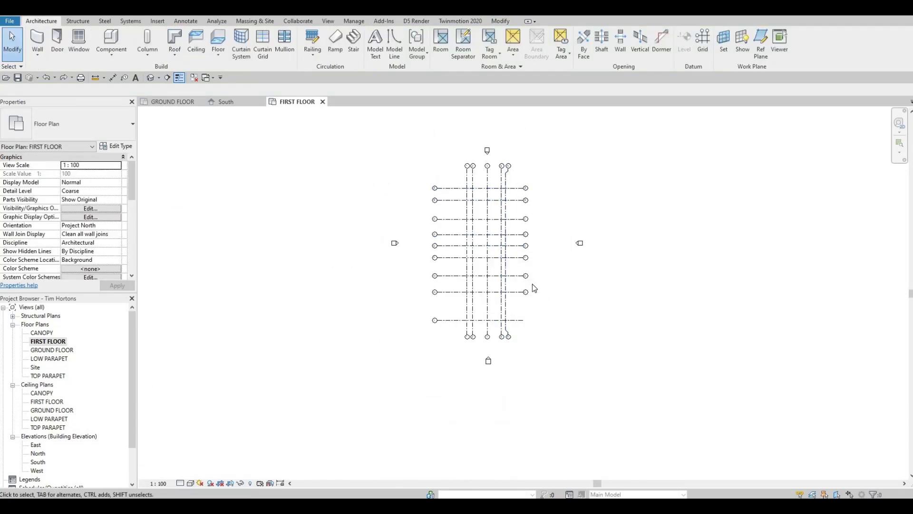
{"action": "scroll", "coordinate": [536, 235], "scroll_direction": "up", "scroll_amount": 2}
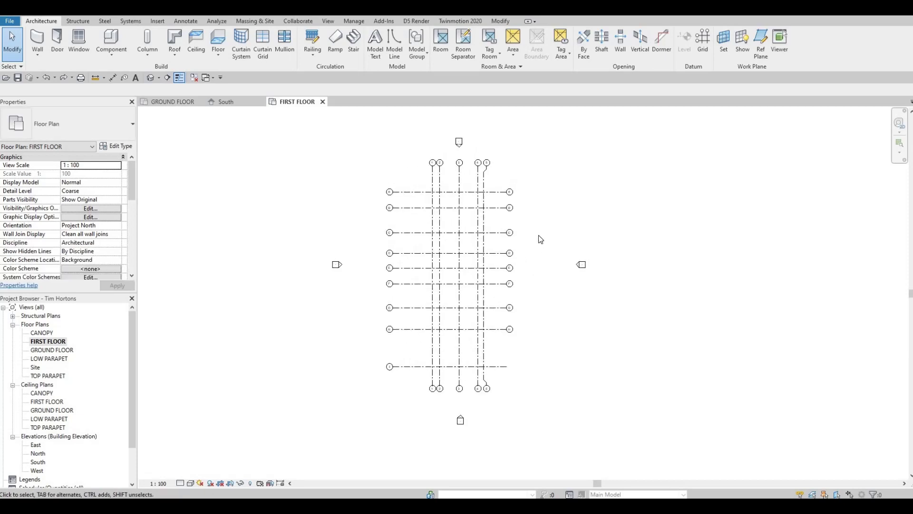
{"action": "left_click_drag", "start_coordinate": [539, 235], "coordinate": [607, 279]}
{"action": "key", "text": "Left"}
{"action": "key", "text": "Left"}
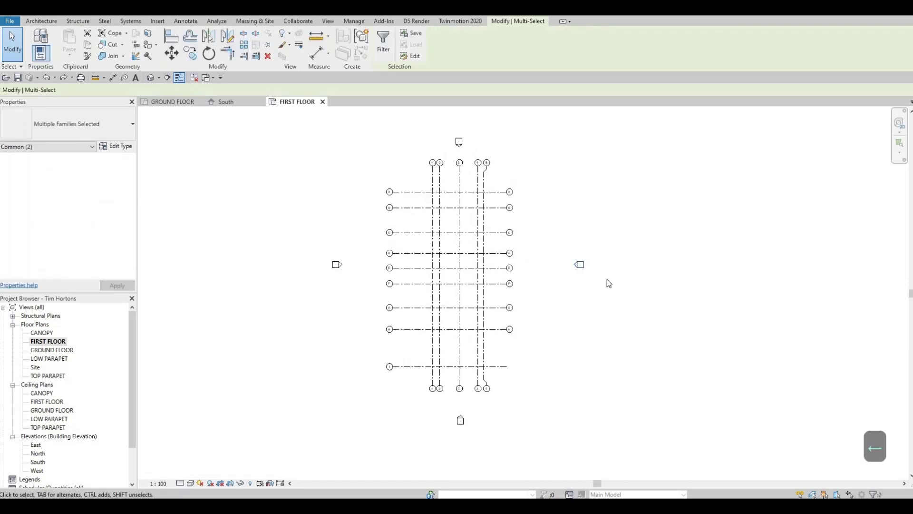
{"action": "key", "text": "Down"}
{"action": "key", "text": "Down"}
{"action": "key", "text": "Left"}
{"action": "key", "text": "Left"}
{"action": "key", "text": "Left"}
{"action": "key", "text": "Left"}
{"action": "key", "text": "Left"}
{"action": "key", "text": "Left"}
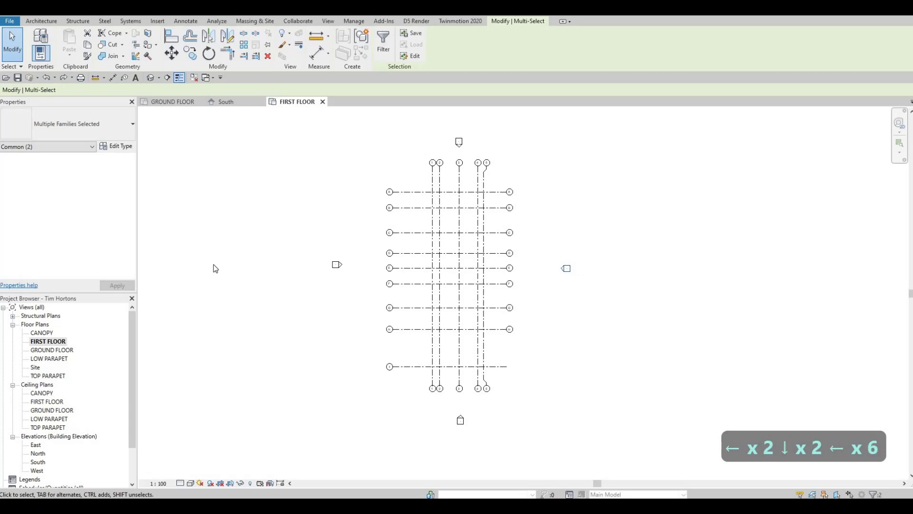
- Nudge the whole west elevation marker slightly south
{"action": "left_click_drag", "start_coordinate": [275, 250], "coordinate": [358, 300]}
{"action": "key", "text": "Right"}
{"action": "key", "text": "Right"}
{"action": "key", "text": "Down"}
{"action": "key", "text": "Left"}
{"action": "key", "text": "Left"}
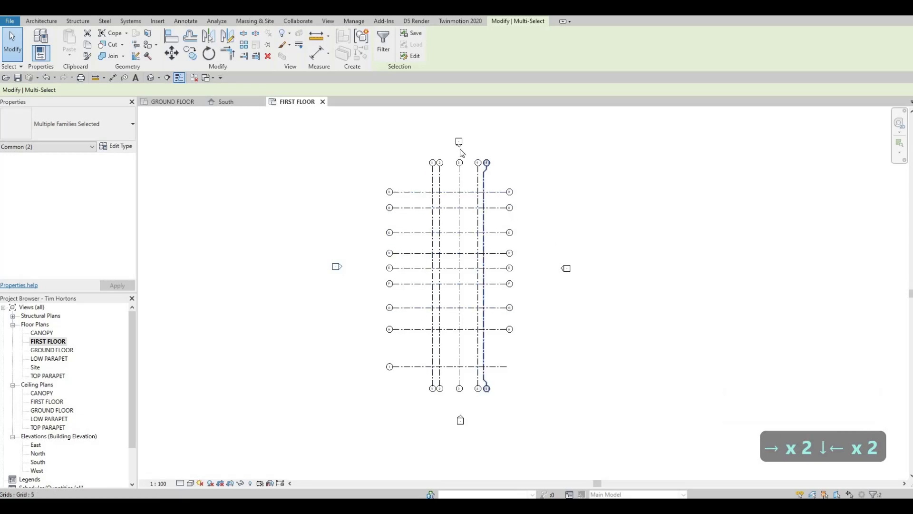
- Place a continuous aligned dimension string across grids 1, 2, 3, 4 and 5, just north of grid A
{"action": "scroll", "coordinate": [452, 152], "scroll_direction": "up", "scroll_amount": 2}
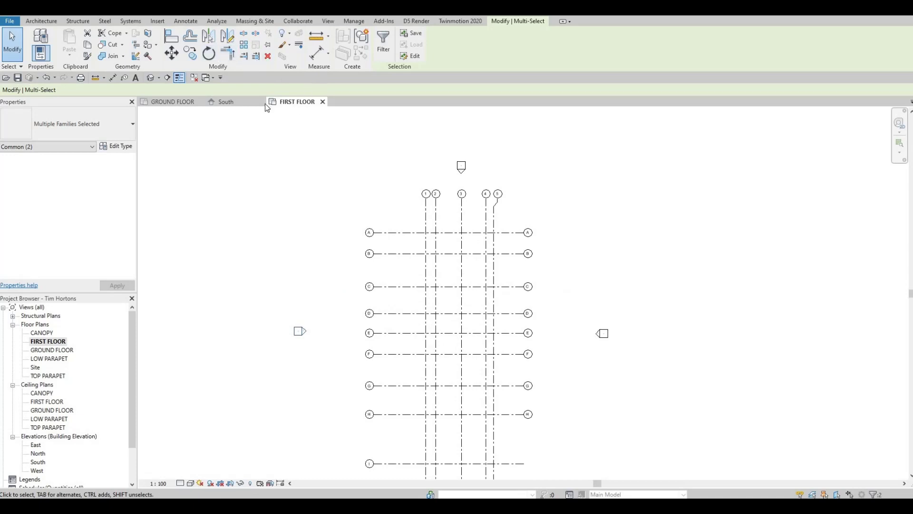
{"action": "left_click", "coordinate": [113, 78]}
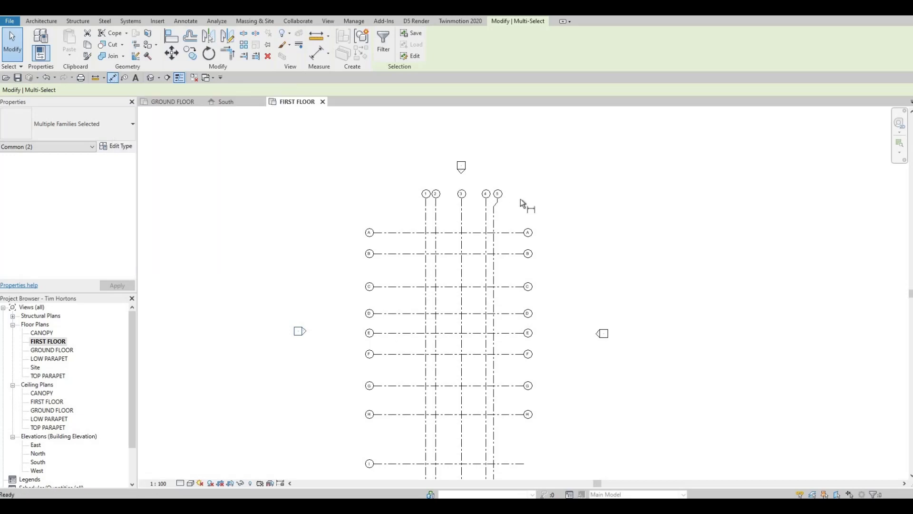
{"action": "scroll", "coordinate": [434, 221], "scroll_direction": "up", "scroll_amount": 5}
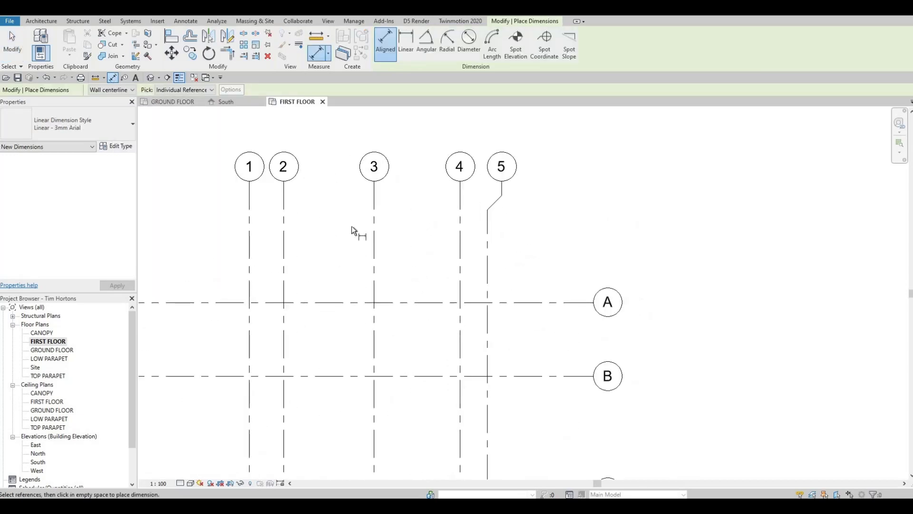
{"action": "left_click", "coordinate": [342, 231]}
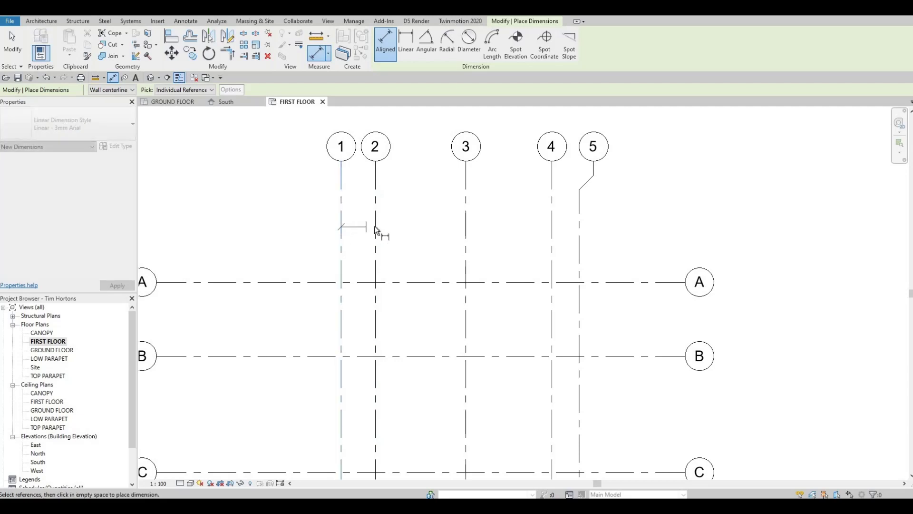
{"action": "left_click", "coordinate": [375, 227]}
{"action": "left_click", "coordinate": [465, 232]}
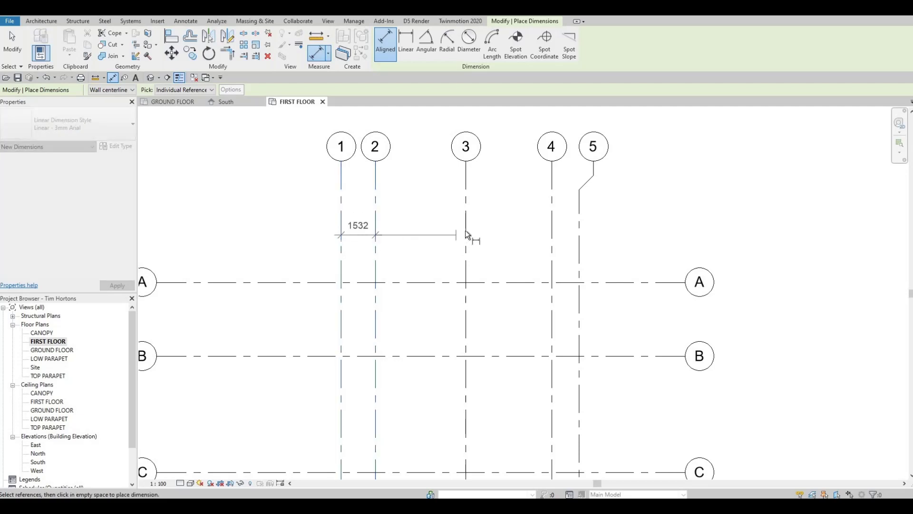
{"action": "left_click", "coordinate": [551, 229]}
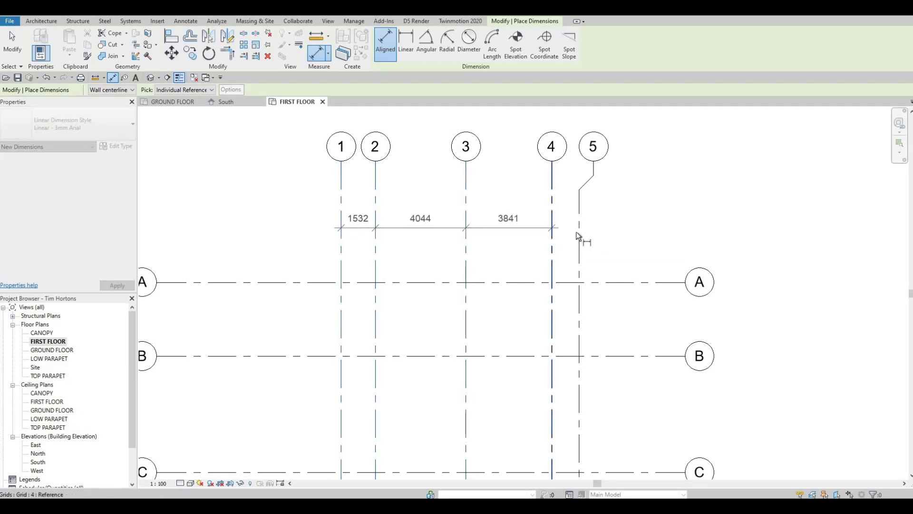
{"action": "left_click", "coordinate": [598, 237]}
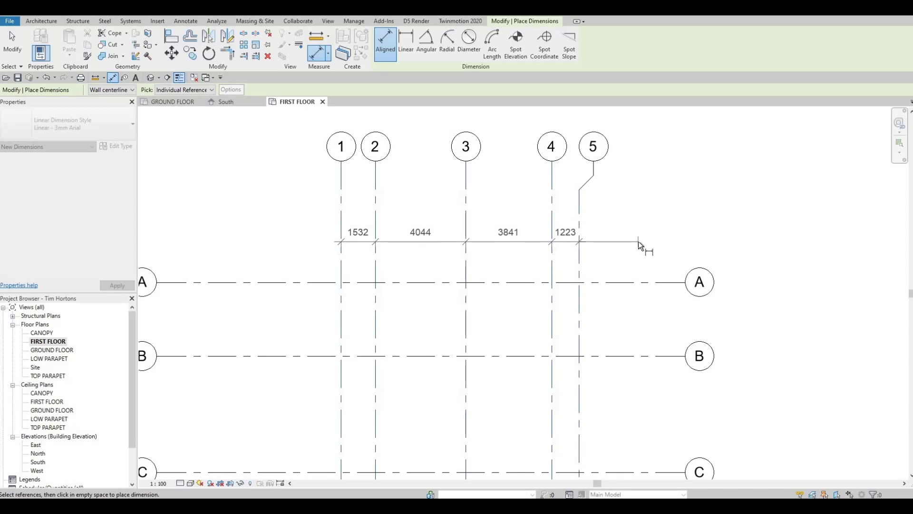
{"action": "left_click", "coordinate": [606, 237]}
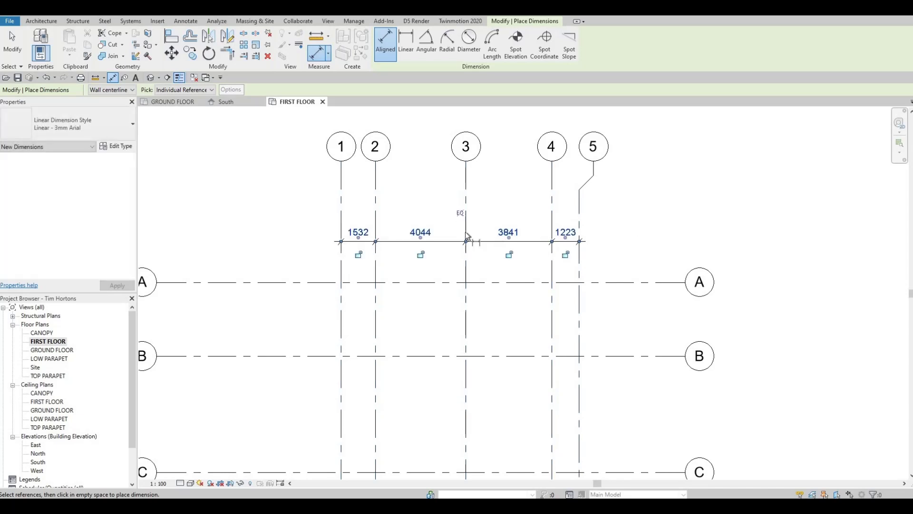
- Add an overall aligned dimension from grid 1 to grid 5, north of the individual spacing dimensions
{"action": "left_click", "coordinate": [341, 208]}
{"action": "left_click", "coordinate": [579, 211]}
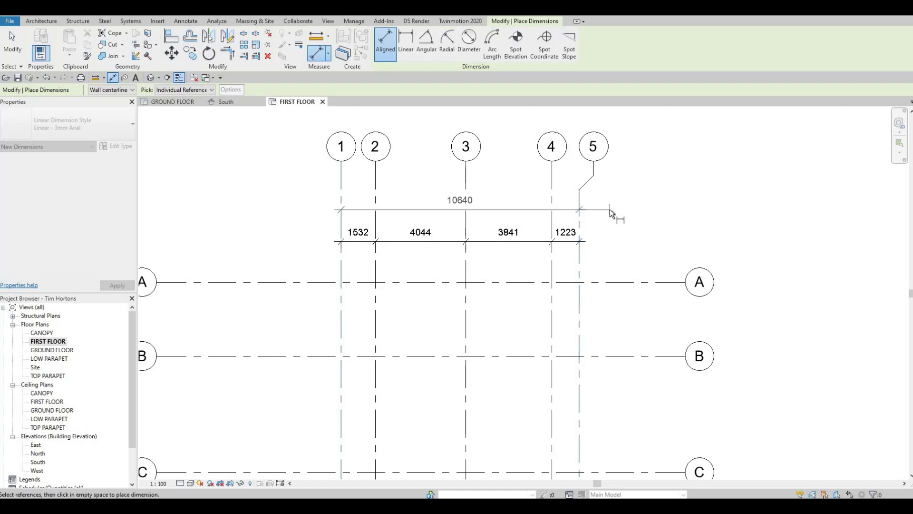
{"action": "left_click", "coordinate": [612, 215]}
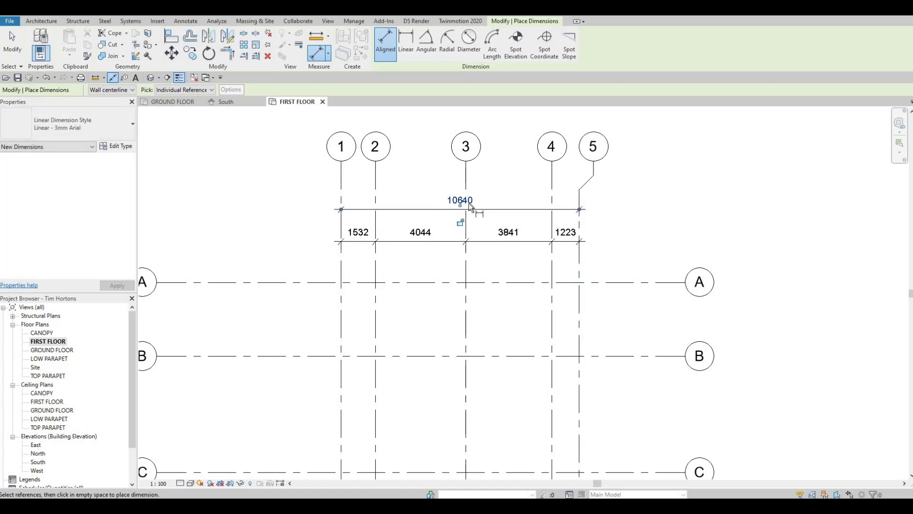
- Place a continuous aligned dimension string through every lettered grid from A to I, just west of grid 1
{"action": "scroll", "coordinate": [377, 196], "scroll_direction": "down", "scroll_amount": 5}
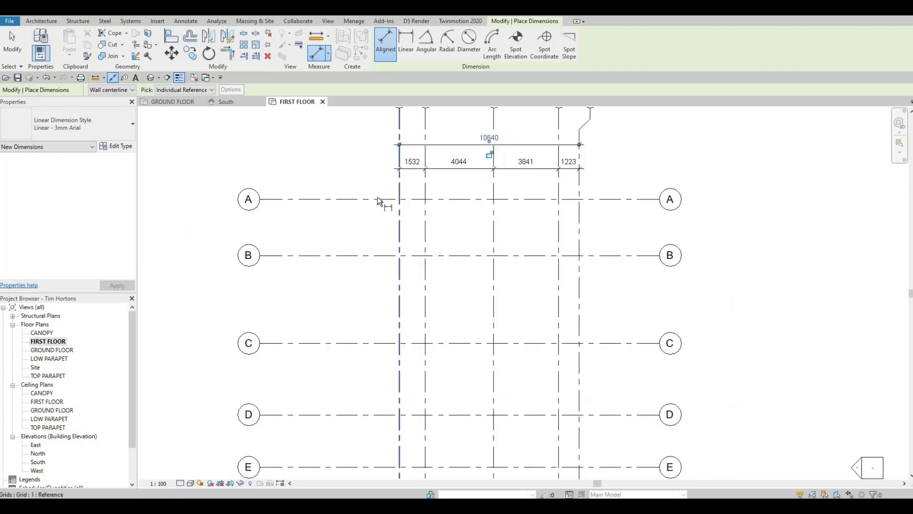
{"action": "left_click", "coordinate": [377, 192]}
{"action": "left_click", "coordinate": [378, 228]}
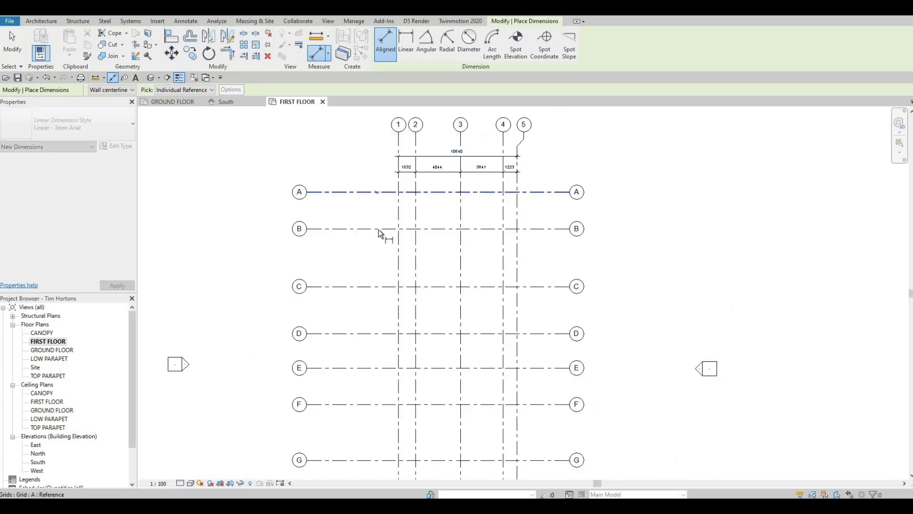
{"action": "left_click", "coordinate": [373, 286]}
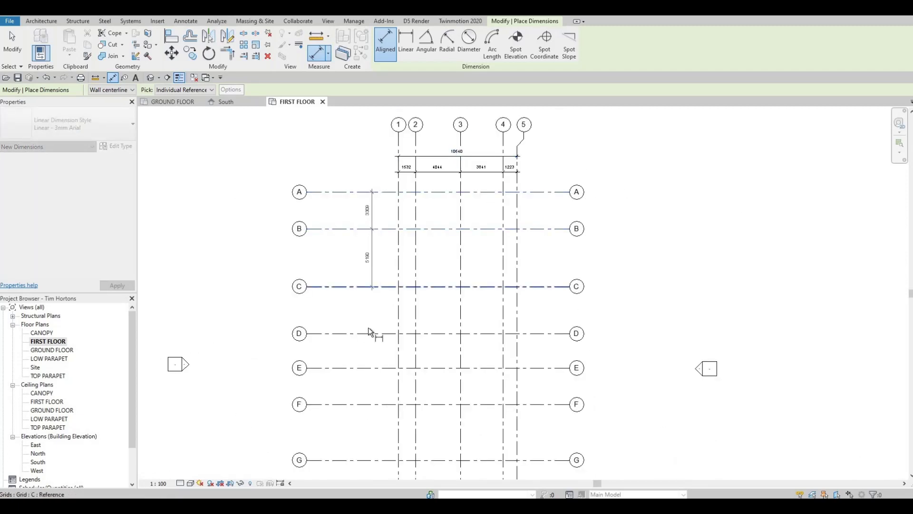
{"action": "left_click", "coordinate": [373, 333]}
{"action": "left_click", "coordinate": [377, 368]}
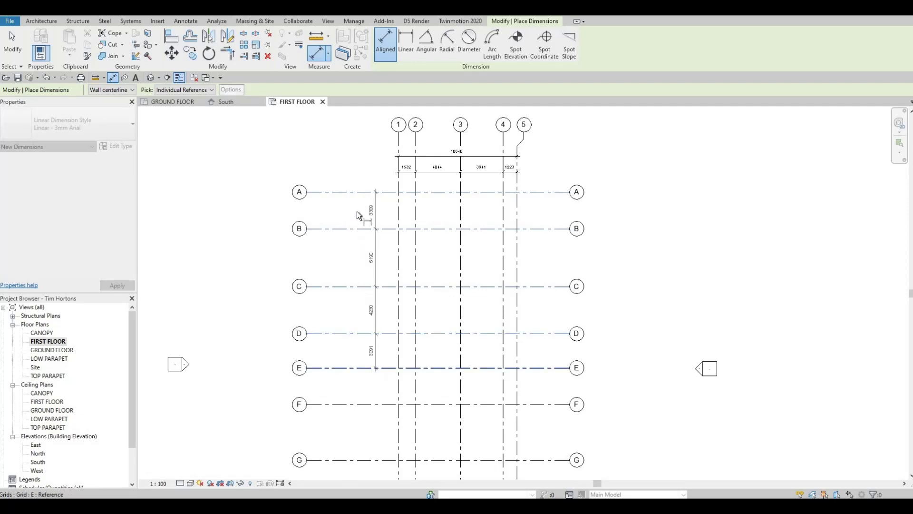
{"action": "left_click", "coordinate": [365, 238]}
{"action": "middle_click_drag", "start_coordinate": [385, 268], "coordinate": [394, 161]}
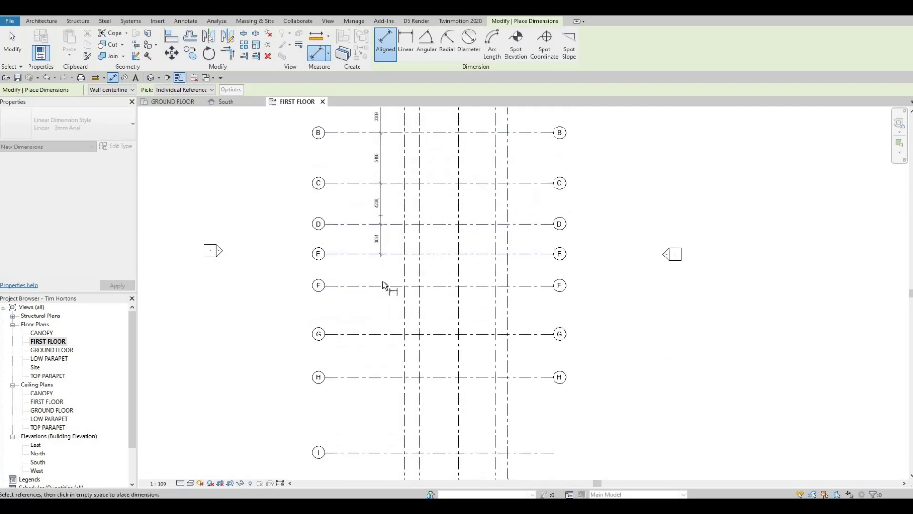
{"action": "left_click", "coordinate": [384, 286]}
{"action": "left_click", "coordinate": [386, 334]}
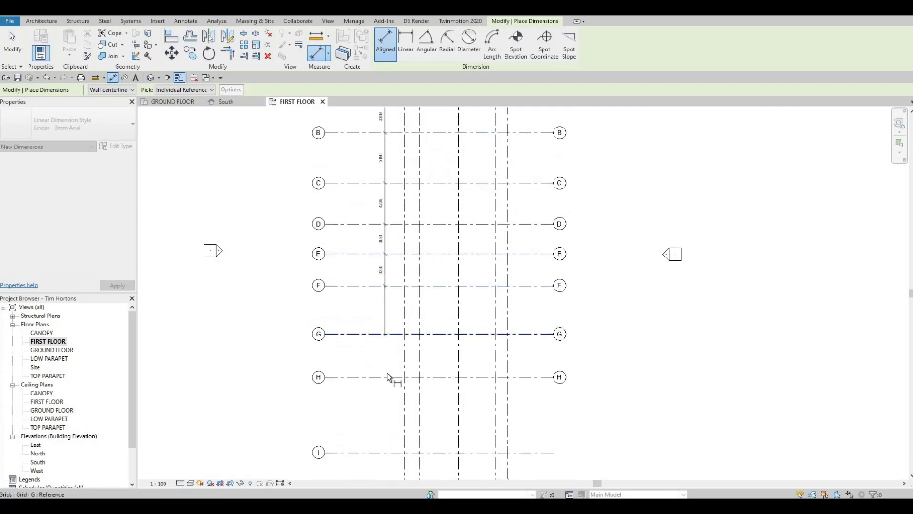
{"action": "left_click", "coordinate": [390, 377]}
{"action": "middle_click_drag", "start_coordinate": [386, 310], "coordinate": [390, 191]}
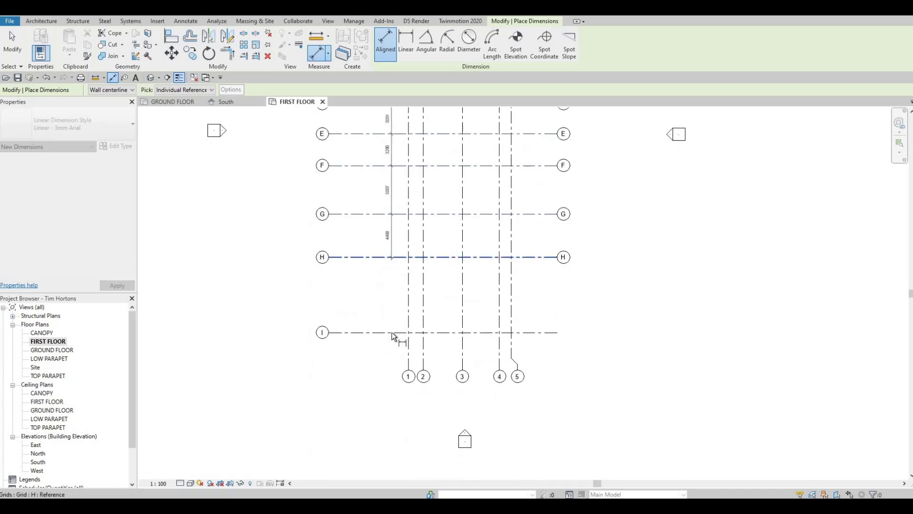
{"action": "left_click", "coordinate": [387, 335]}
{"action": "left_click", "coordinate": [364, 333]}
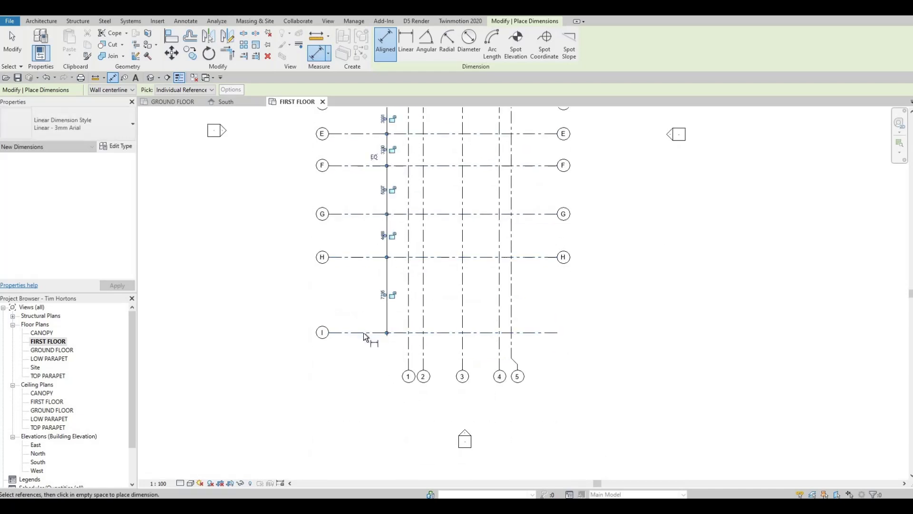
- Add an overall aligned dimension between grids A and I, west of the individual spacing dimensions
{"action": "left_click", "coordinate": [344, 166]}
{"action": "scroll", "coordinate": [331, 195], "scroll_direction": "down", "scroll_amount": 2}
{"action": "middle_click_drag", "start_coordinate": [330, 196], "coordinate": [309, 348]}
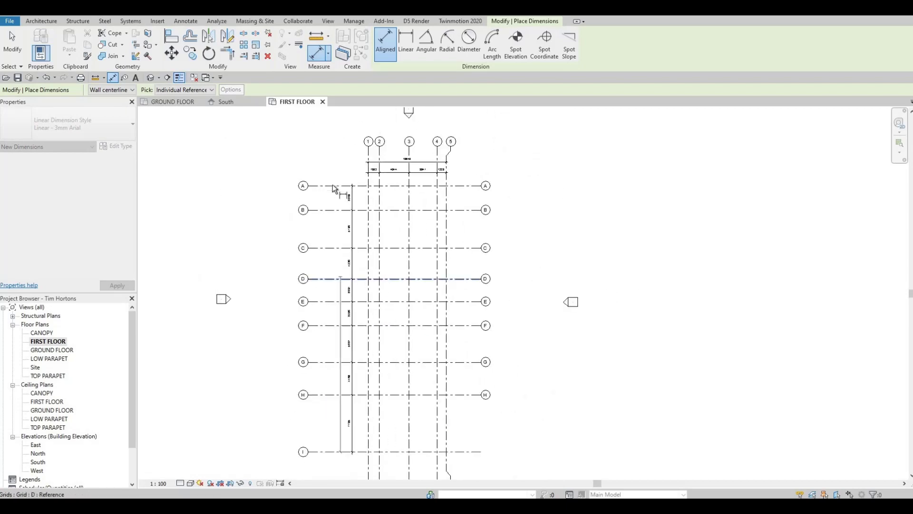
{"action": "key", "text": "Escape"}
{"action": "key", "text": "Escape"}
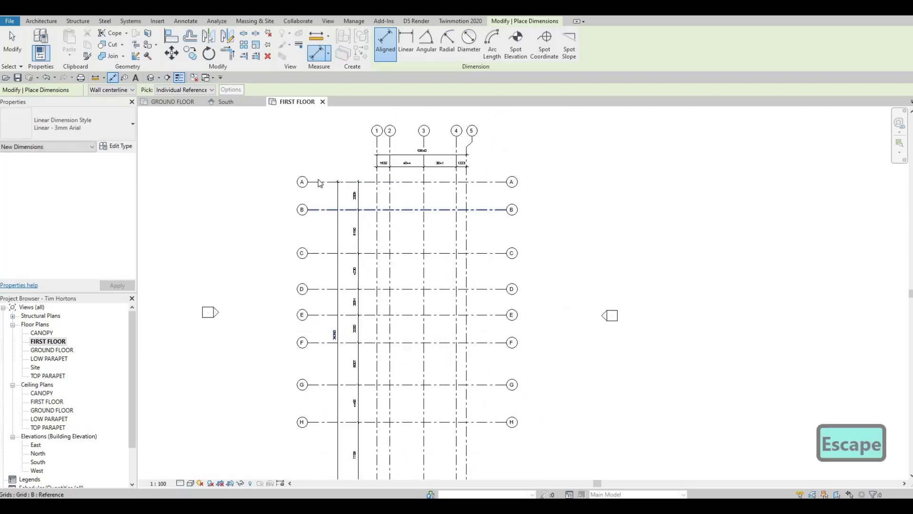
- Pull the aligned west ends of the lettered grids slightly east, closer to grid 1
{"action": "scroll", "coordinate": [318, 184], "scroll_direction": "up", "scroll_amount": 1}
{"action": "left_click", "coordinate": [306, 180]}
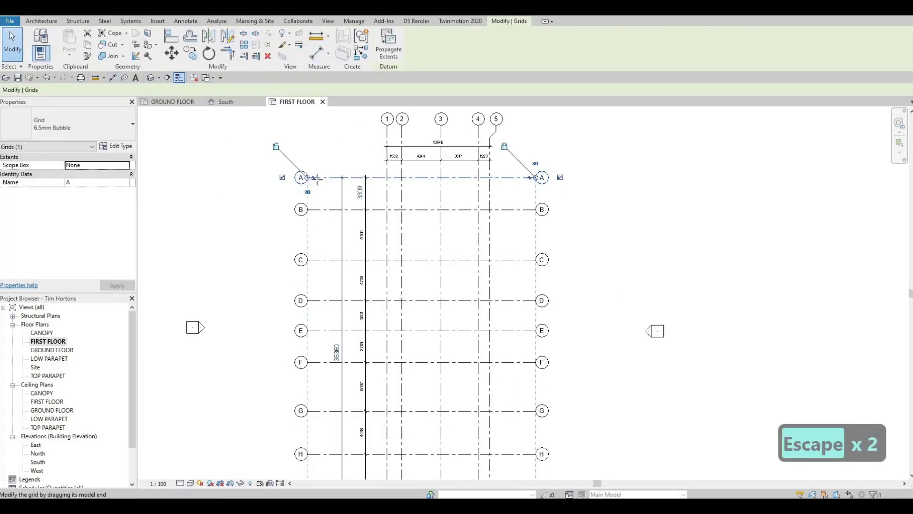
{"action": "left_click_drag", "start_coordinate": [313, 178], "coordinate": [327, 196]}
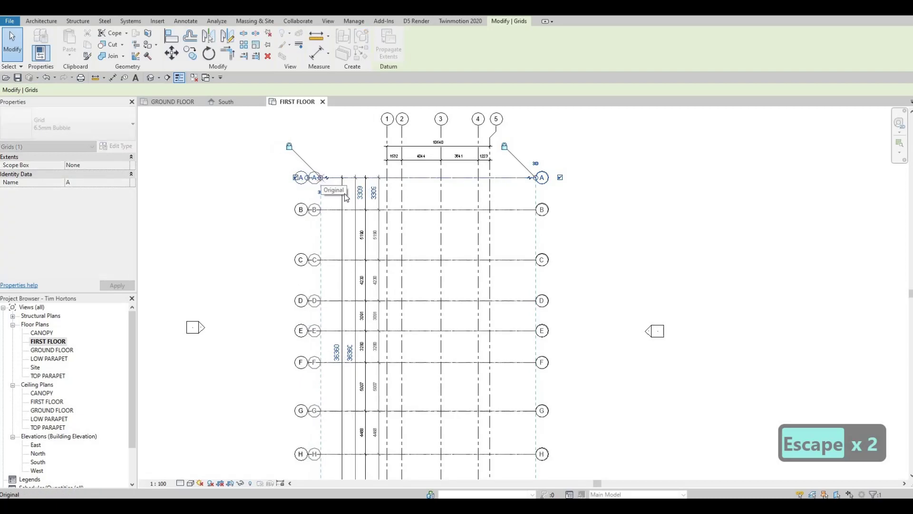
{"action": "key", "text": "Escape"}
- Nudge the overall dimension between grids A and I slightly west, toward the grid bubbles
{"action": "left_click", "coordinate": [356, 195]}
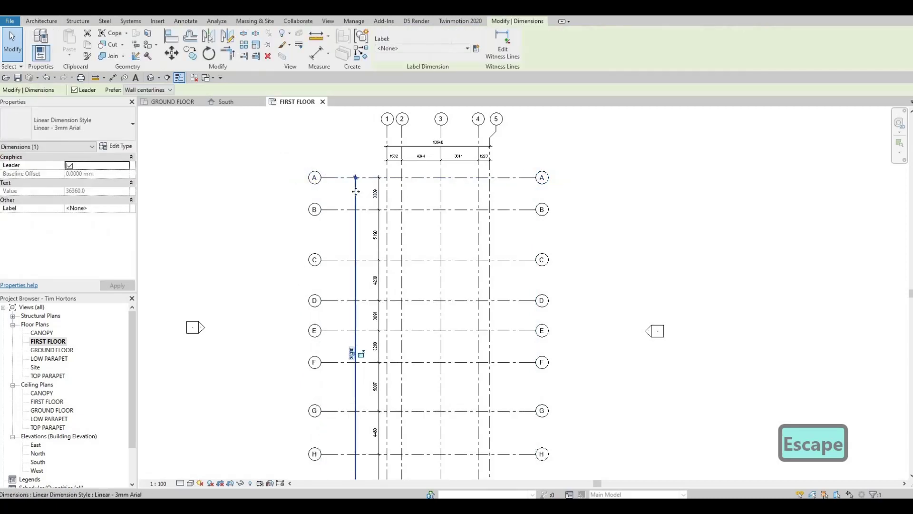
{"action": "key", "text": "Left"}
{"action": "key", "text": "Left"}
{"action": "key", "text": "Left"}
{"action": "key", "text": "Left"}
- Nudge the A to I spacing dimension string slightly west, clear of grid 1
{"action": "left_click", "coordinate": [380, 193]}
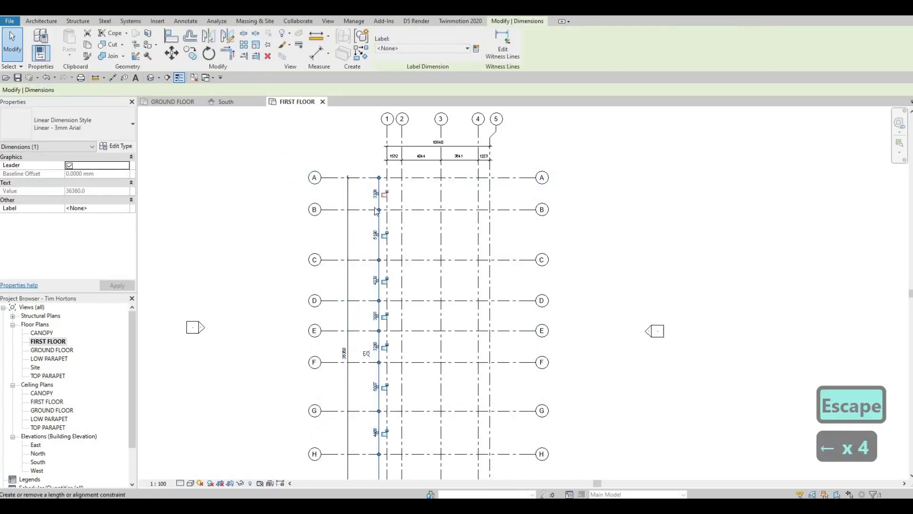
{"action": "key", "text": "Left"}
{"action": "key", "text": "Left"}
{"action": "key", "text": "Left"}
{"action": "scroll", "coordinate": [442, 190], "scroll_direction": "up", "scroll_amount": 5}
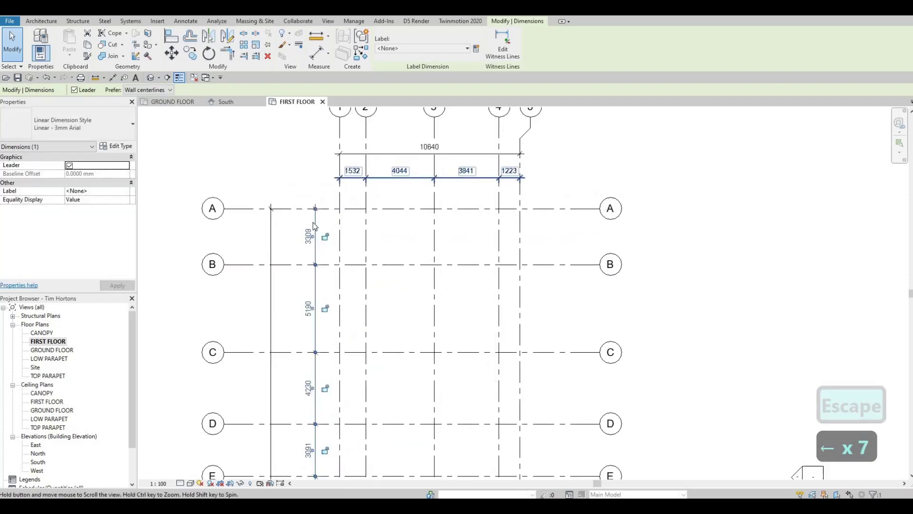
{"action": "key", "text": "Escape"}
- Examine the spacing and overall dimensions along the lettered grids from A to I
{"action": "scroll", "coordinate": [429, 229], "scroll_direction": "down", "scroll_amount": 2}
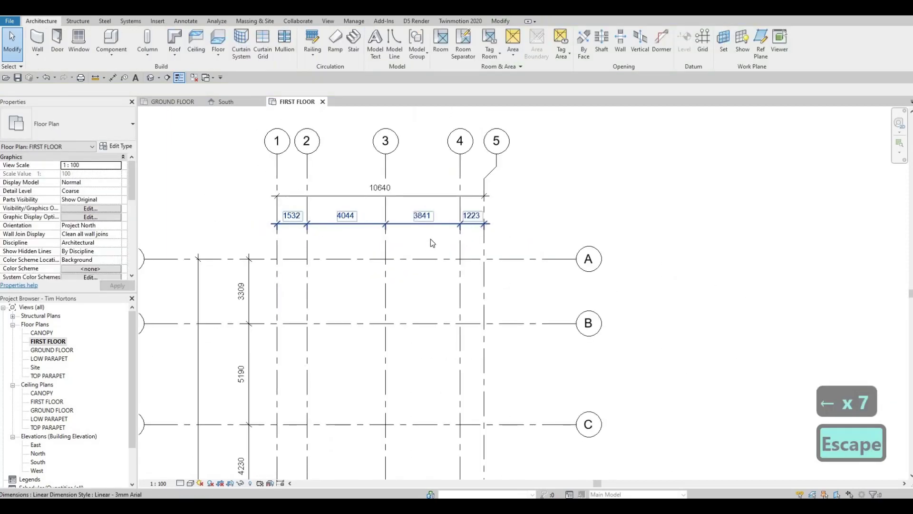
{"action": "middle_click_drag", "start_coordinate": [294, 345], "coordinate": [329, 241]}
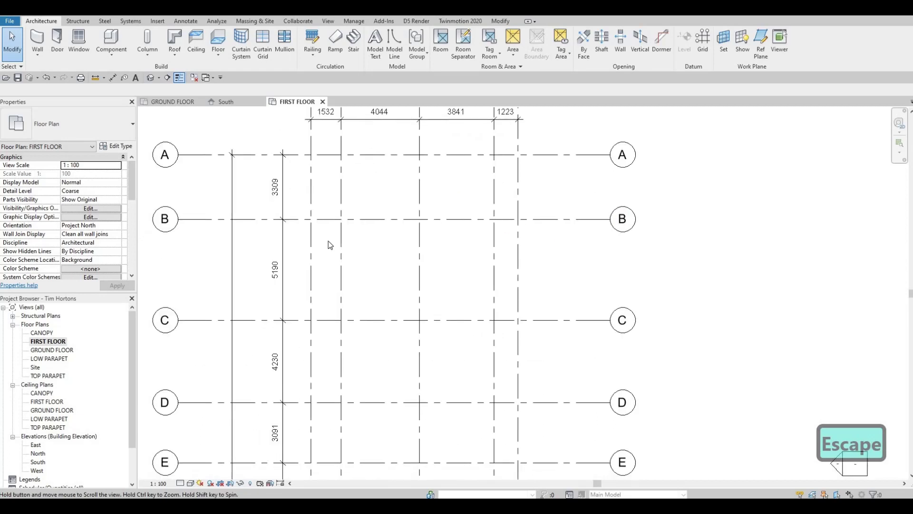
{"action": "middle_click_drag", "start_coordinate": [276, 299], "coordinate": [321, 274]}
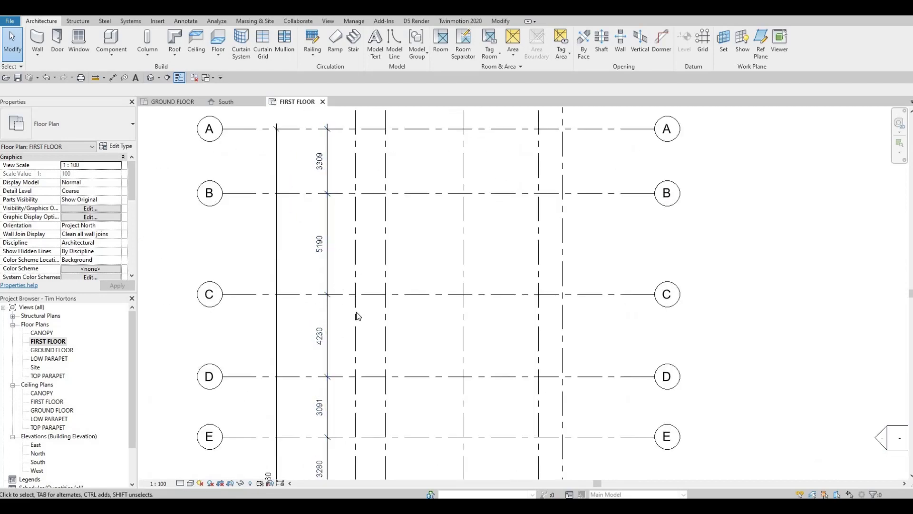
{"action": "middle_click_drag", "start_coordinate": [356, 313], "coordinate": [417, 171]}
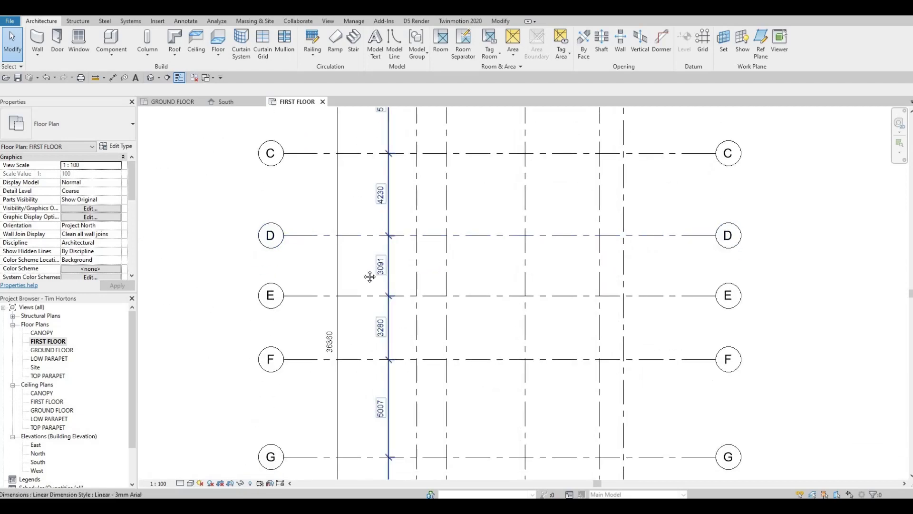
{"action": "middle_click_drag", "start_coordinate": [362, 395], "coordinate": [372, 189]}
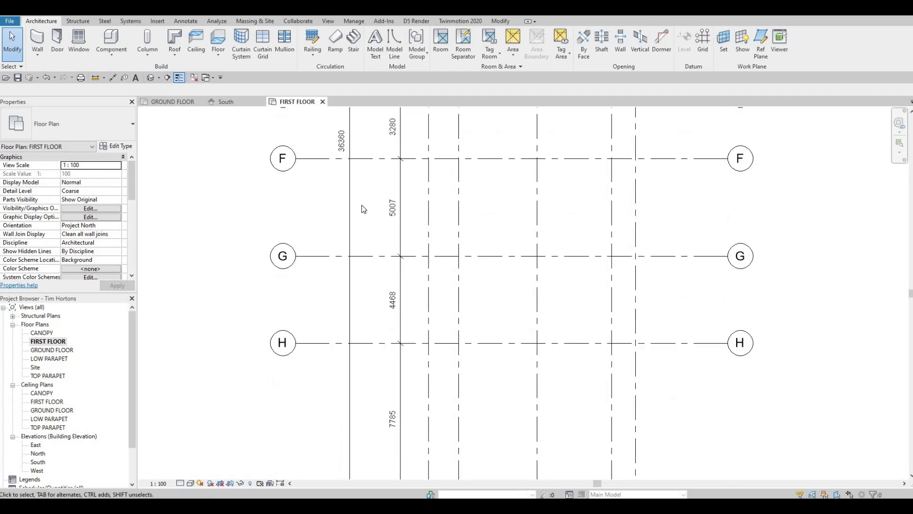
{"action": "middle_click_drag", "start_coordinate": [358, 275], "coordinate": [362, 205]}
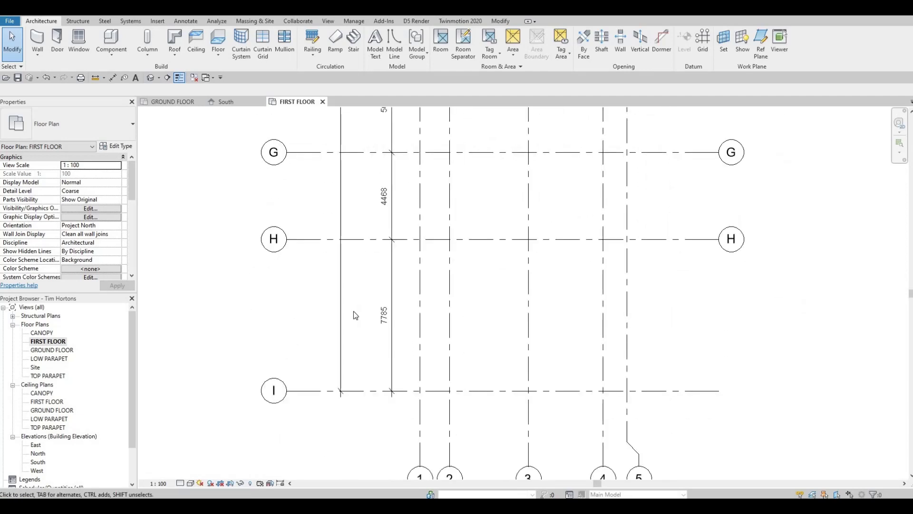
{"action": "scroll", "coordinate": [371, 267], "scroll_direction": "up", "scroll_amount": 3}
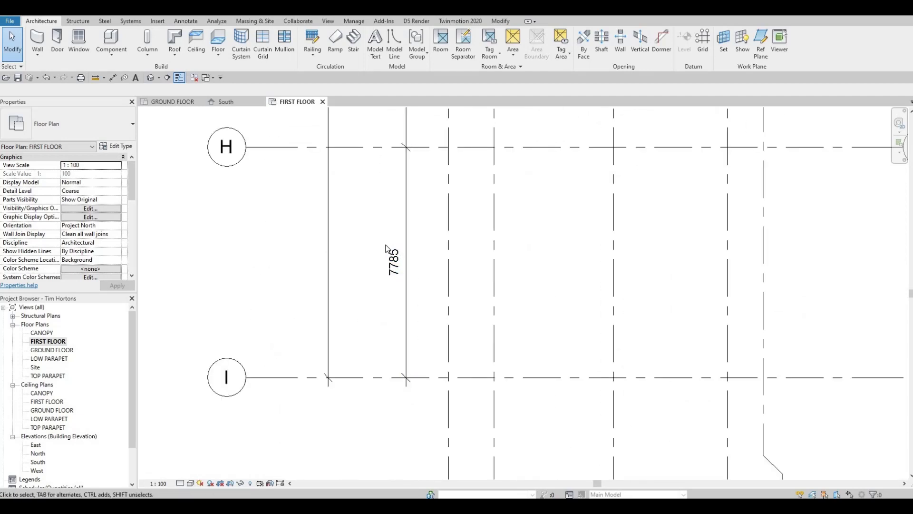
{"action": "scroll", "coordinate": [387, 248], "scroll_direction": "down", "scroll_amount": 3}
{"action": "middle_click_drag", "start_coordinate": [381, 266], "coordinate": [346, 366]}
{"action": "scroll", "coordinate": [347, 239], "scroll_direction": "up", "scroll_amount": 6}
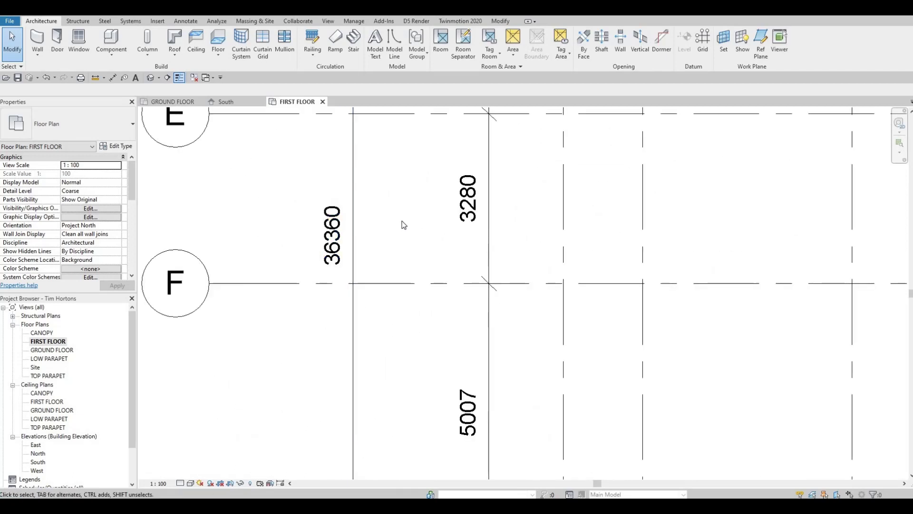
{"action": "scroll", "coordinate": [403, 225], "scroll_direction": "down", "scroll_amount": 3}
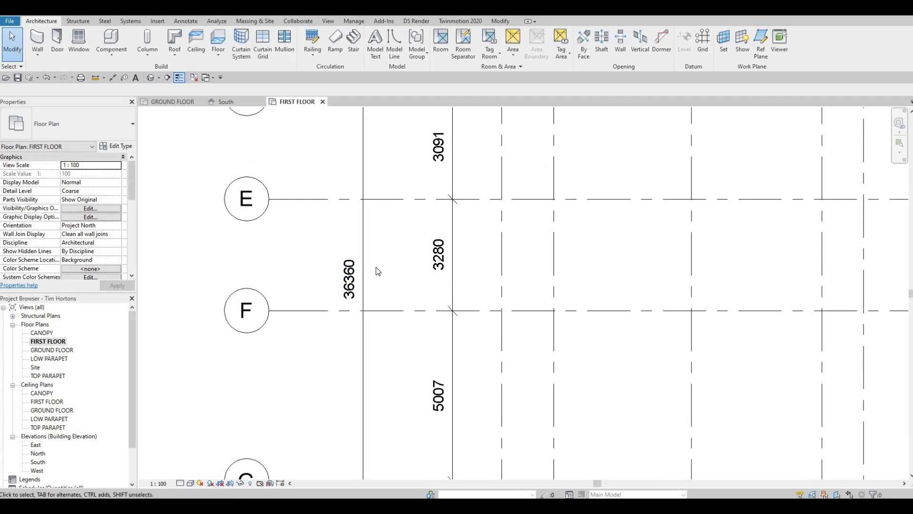
{"action": "scroll", "coordinate": [432, 302], "scroll_direction": "down", "scroll_amount": 5}
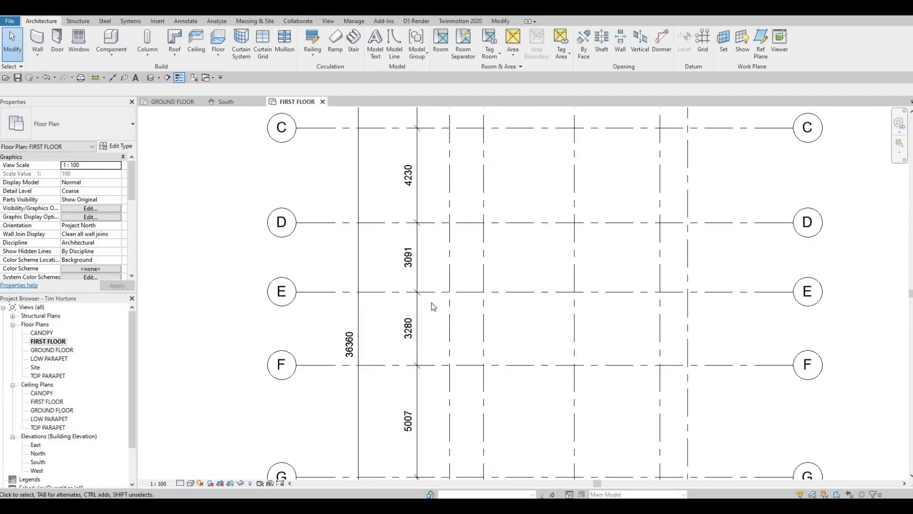
- Review the dimensioned grid on the FIRST FLOOR plan and save the project
{"action": "scroll", "coordinate": [498, 213], "scroll_direction": "up", "scroll_amount": 5}
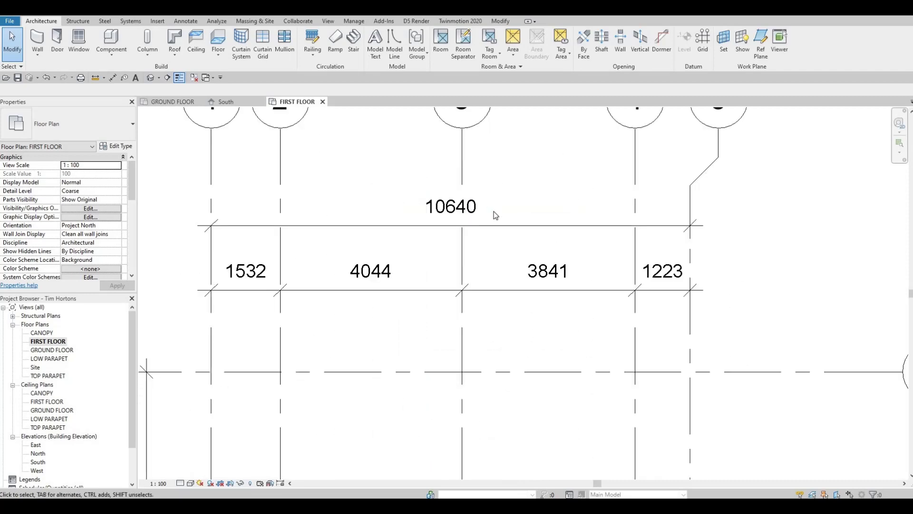
{"action": "scroll", "coordinate": [495, 215], "scroll_direction": "down", "scroll_amount": 8}
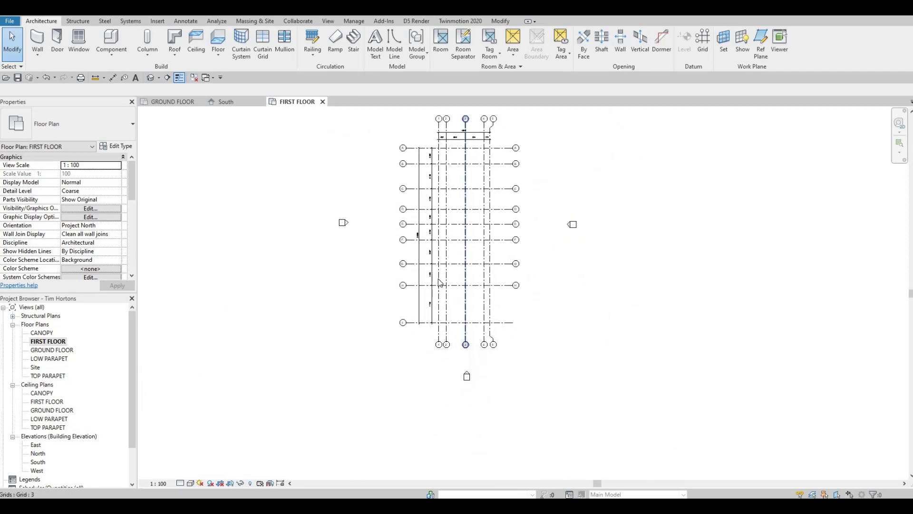
{"action": "middle_click_drag", "start_coordinate": [440, 282], "coordinate": [412, 341]}
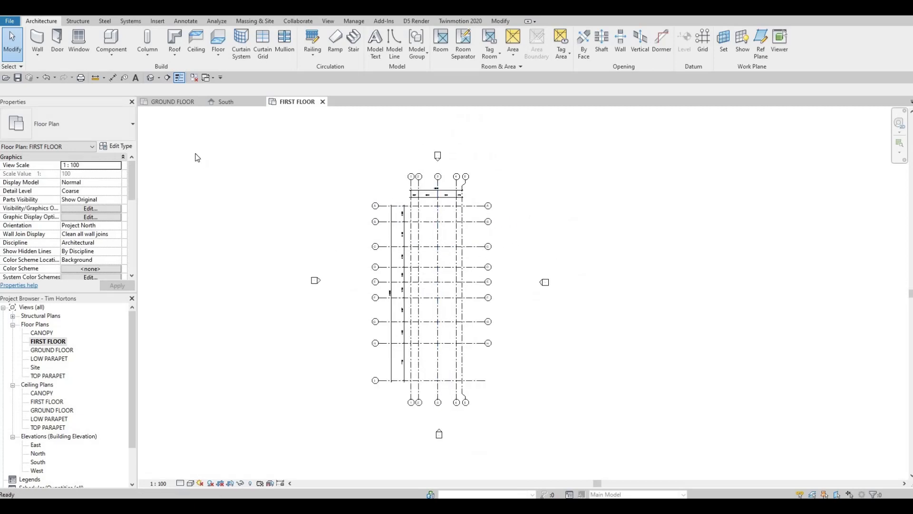
{"action": "left_click", "coordinate": [20, 80]}
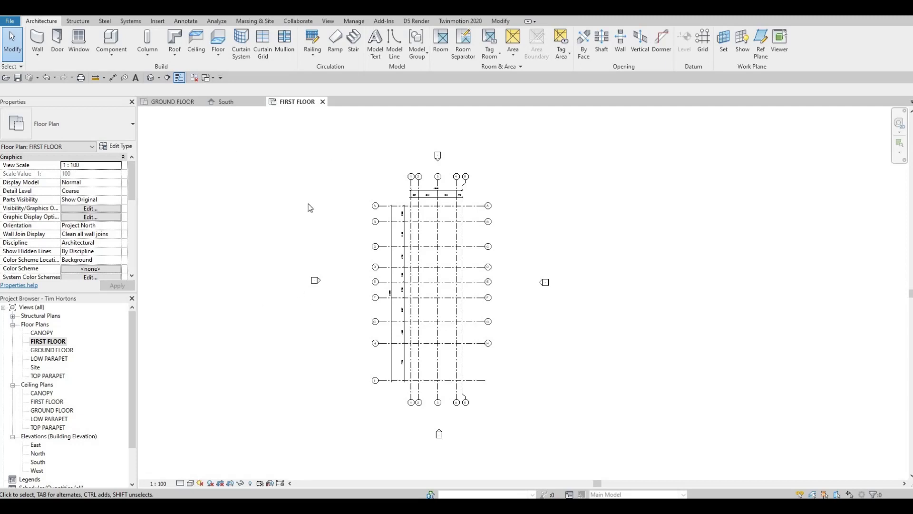
{"action": "middle_click_drag", "start_coordinate": [311, 199], "coordinate": [307, 173]}
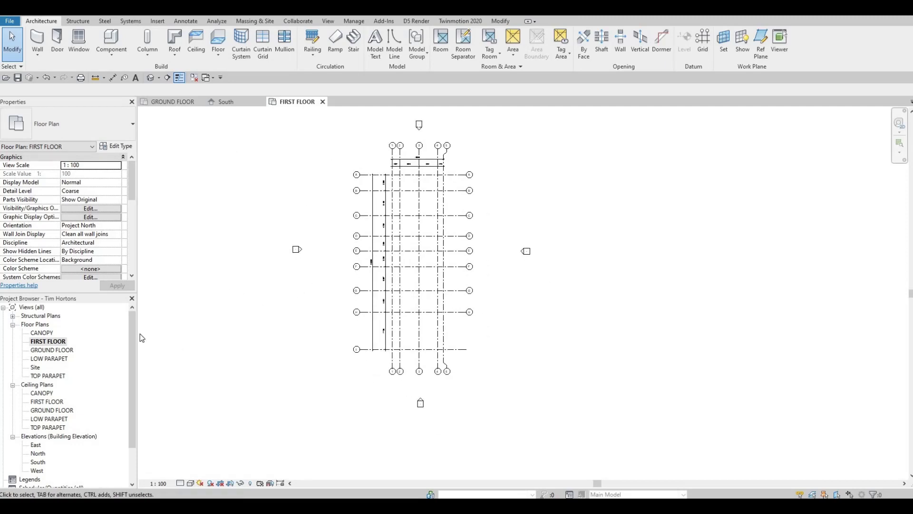
- Compare the levels and numbered grids in the South elevation with the grids shown on the TOP PARAPET floor plan
{"action": "left_click", "coordinate": [231, 103]}
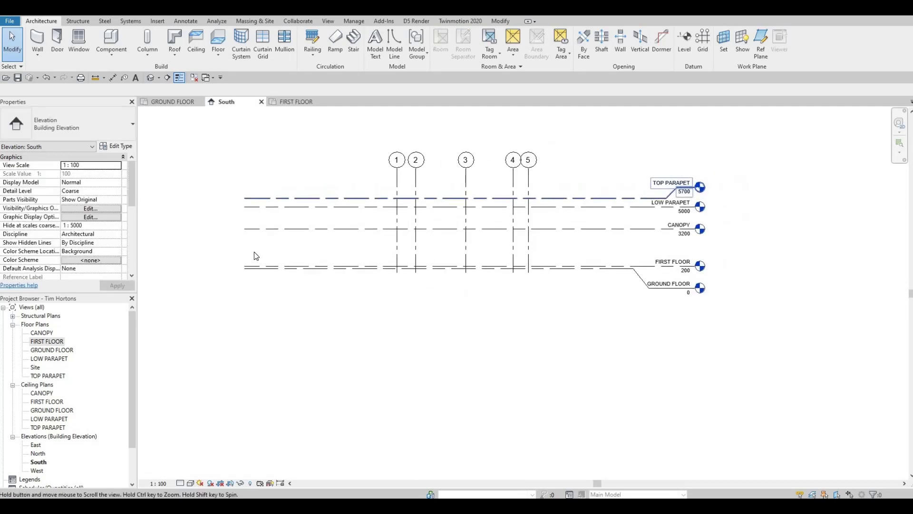
{"action": "middle_click_drag", "start_coordinate": [254, 256], "coordinate": [245, 257]}
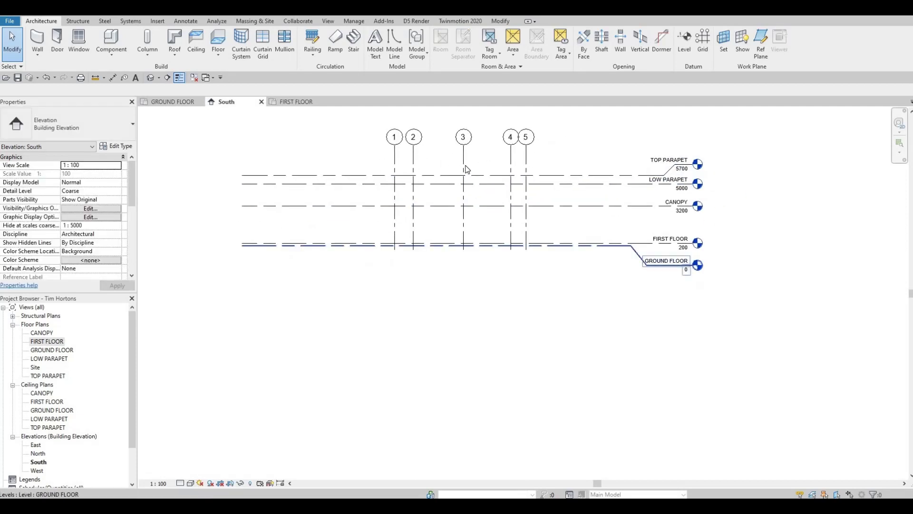
{"action": "middle_click_drag", "start_coordinate": [387, 177], "coordinate": [359, 175]}
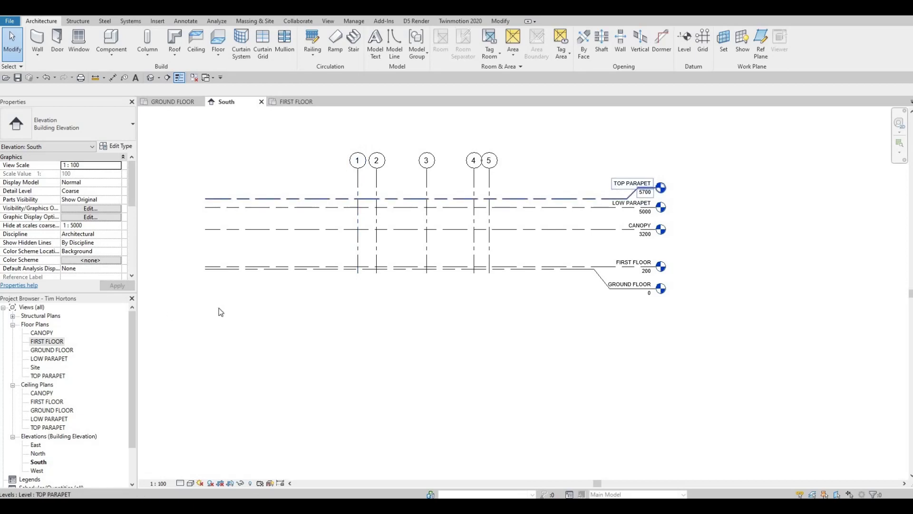
{"action": "double_click", "coordinate": [46, 376]}
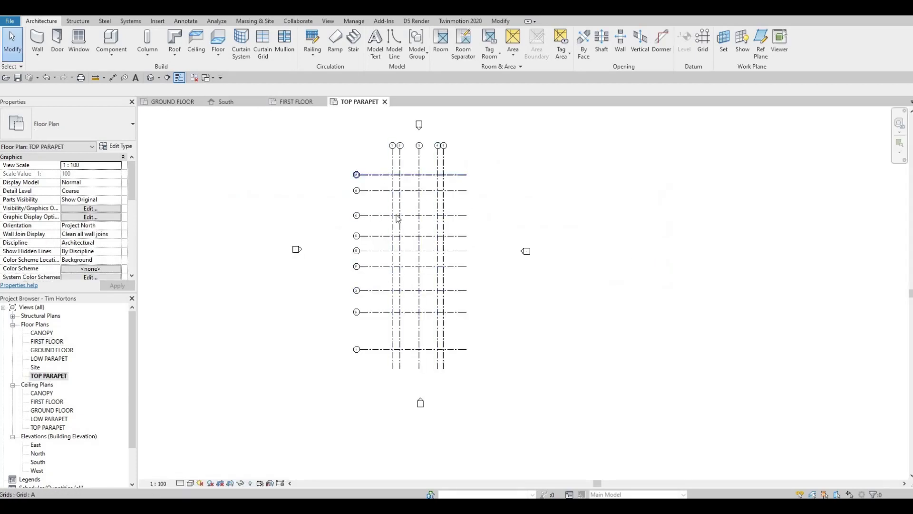
{"action": "left_click", "coordinate": [228, 102]}
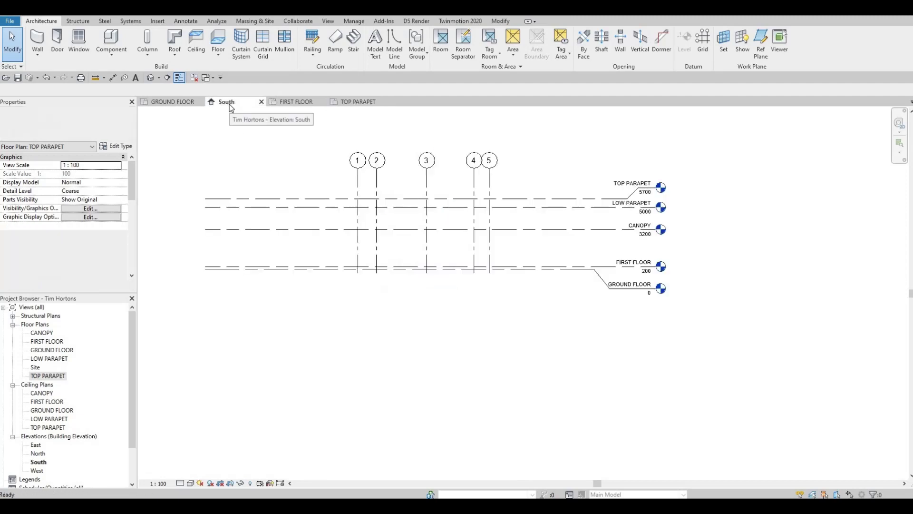
- Pull the bubble ends of the numbered grids below the TOP PARAPET level in the South elevation and check the TOP PARAPET plan
{"action": "left_click", "coordinate": [358, 173]}
{"action": "left_click_drag", "start_coordinate": [357, 169], "coordinate": [358, 208]}
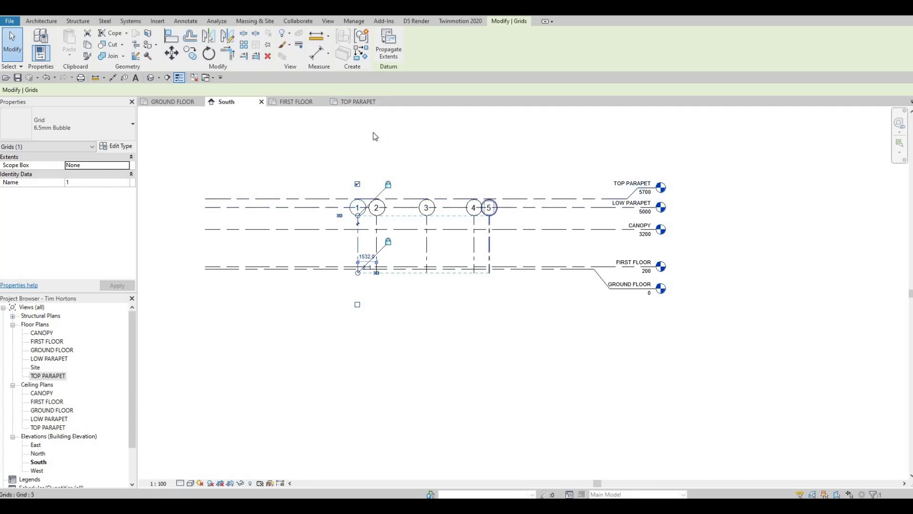
{"action": "left_click", "coordinate": [360, 103]}
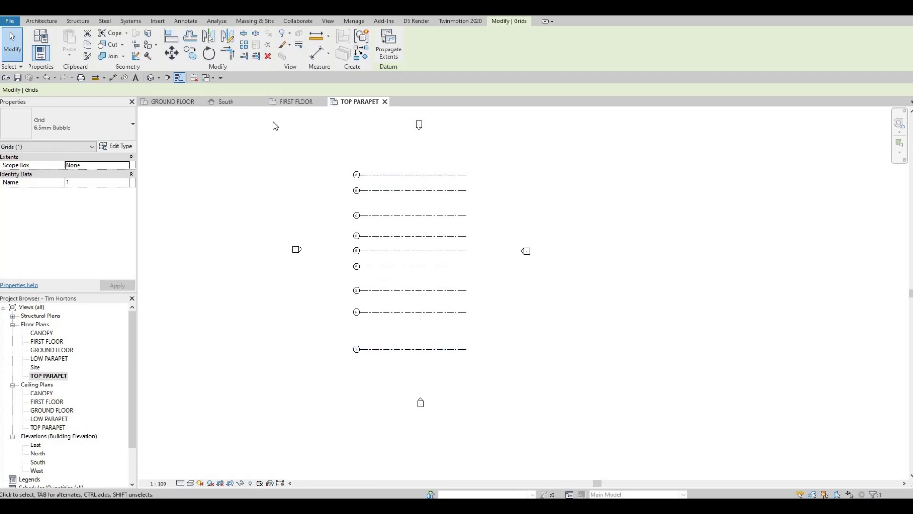
{"action": "key", "text": "ctrl+Tab"}
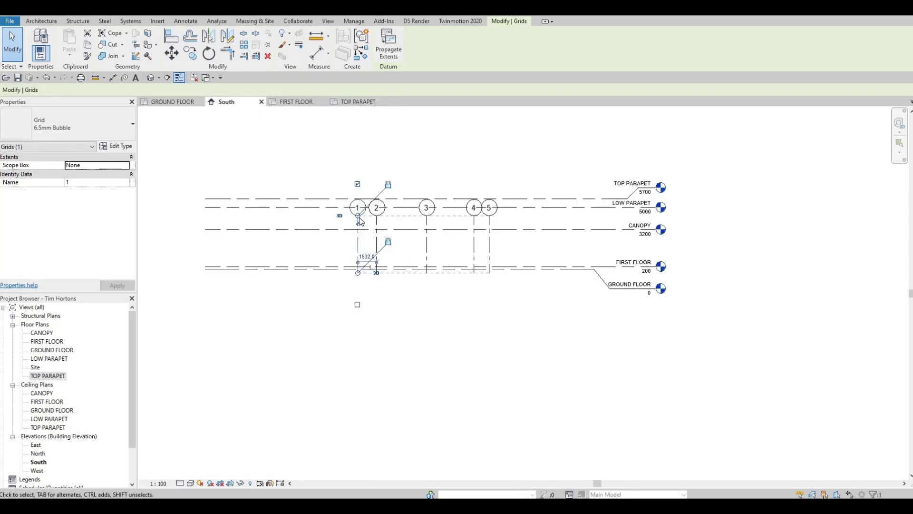
- Extend the bubble ends of grids 1 to 5 back above the TOP PARAPET level in the South elevation
{"action": "left_click_drag", "start_coordinate": [357, 199], "coordinate": [357, 159]}
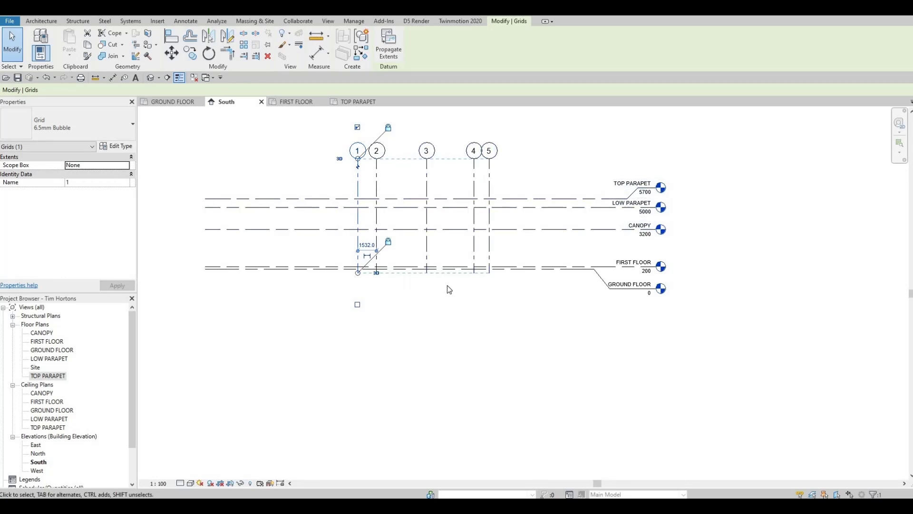
{"action": "scroll", "coordinate": [447, 289], "scroll_direction": "up", "scroll_amount": 1}
{"action": "scroll", "coordinate": [446, 286], "scroll_direction": "up", "scroll_amount": 2}
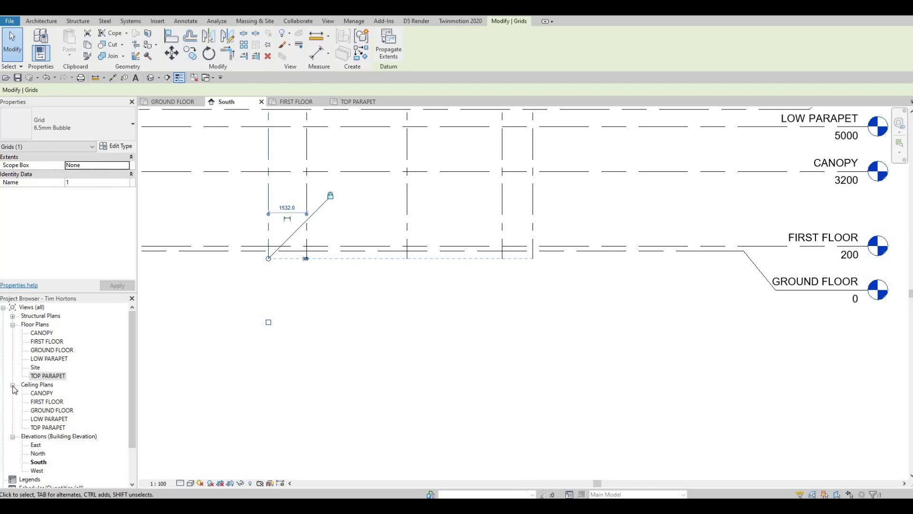
- Collapse the Ceiling Plans group in the project browser and open the East elevation
{"action": "double_click", "coordinate": [37, 385]}
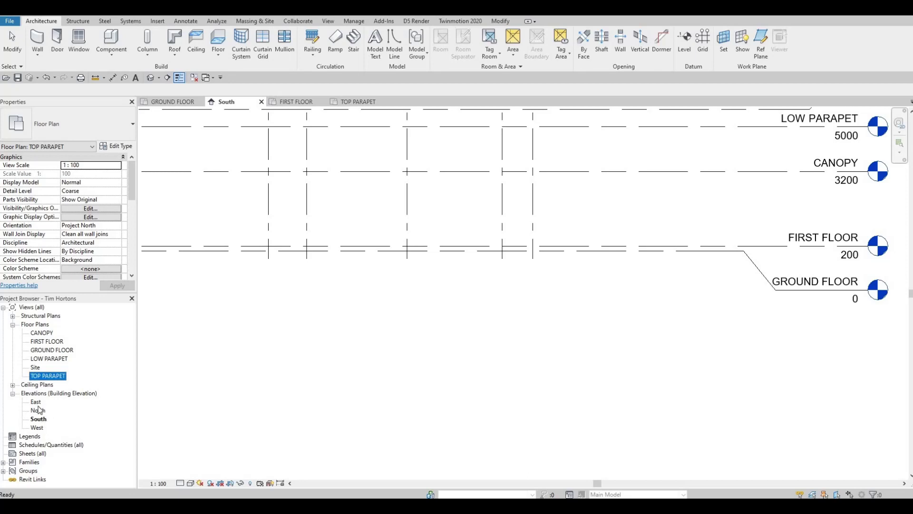
{"action": "double_click", "coordinate": [35, 403]}
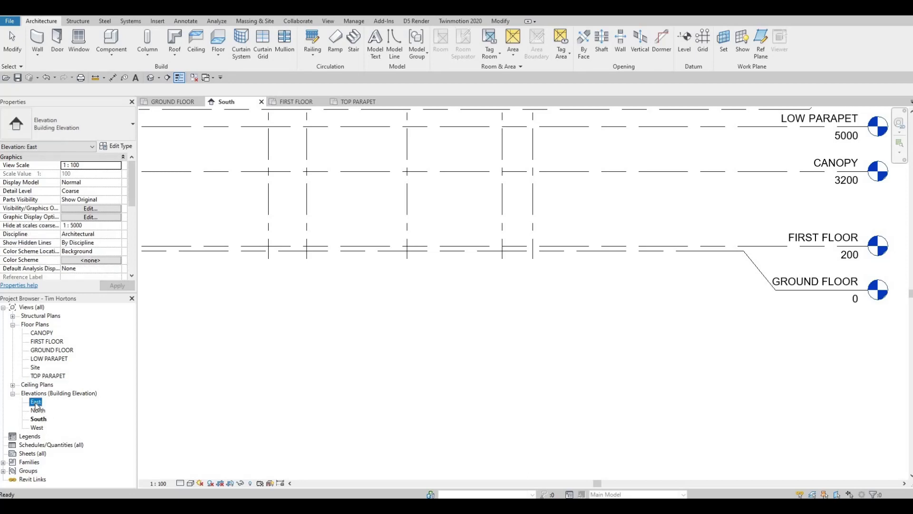
{"action": "scroll", "coordinate": [478, 273], "scroll_direction": "down", "scroll_amount": 3}
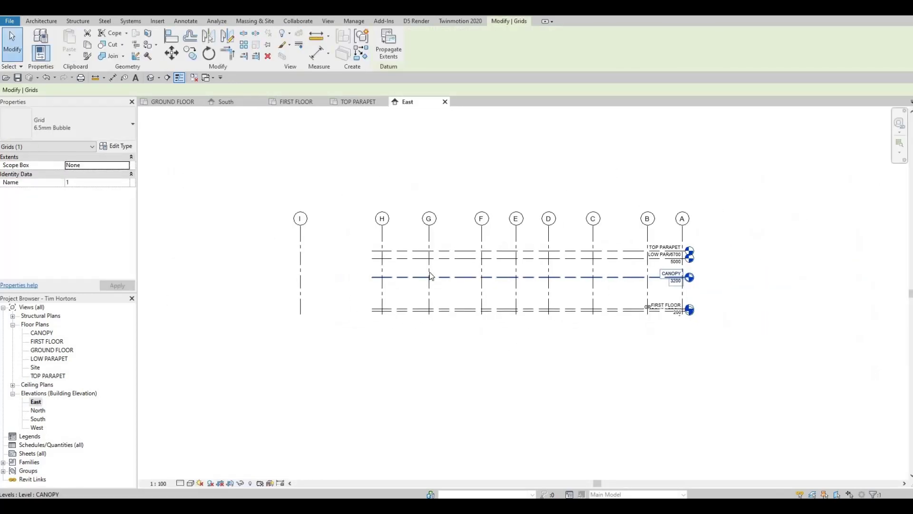
- Extend the aligned level lines beyond grid I at one end and their level heads beyond grid A at the other
{"action": "left_click", "coordinate": [379, 249]}
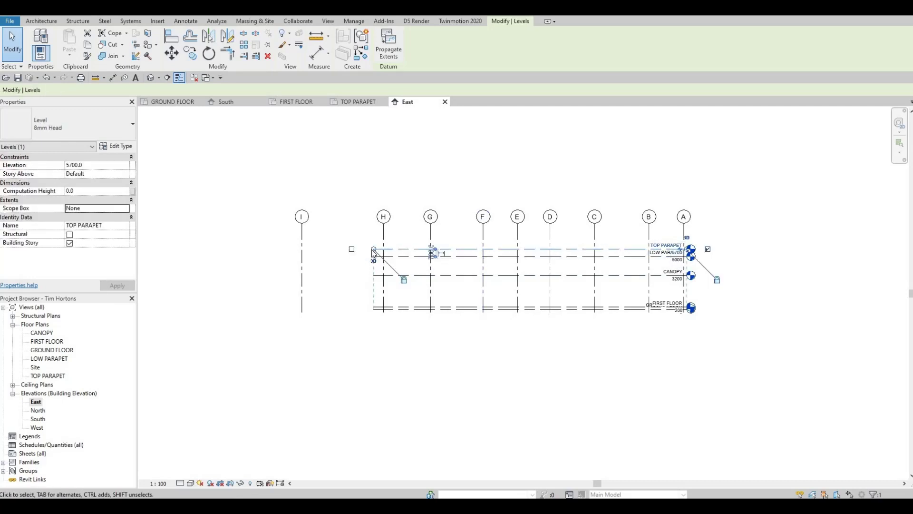
{"action": "left_click_drag", "start_coordinate": [369, 248], "coordinate": [267, 248]}
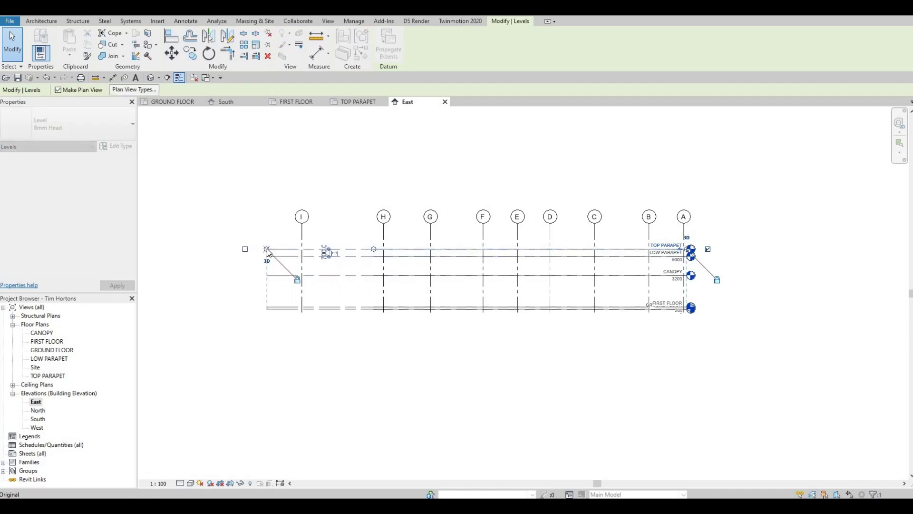
{"action": "scroll", "coordinate": [714, 253], "scroll_direction": "up", "scroll_amount": 3}
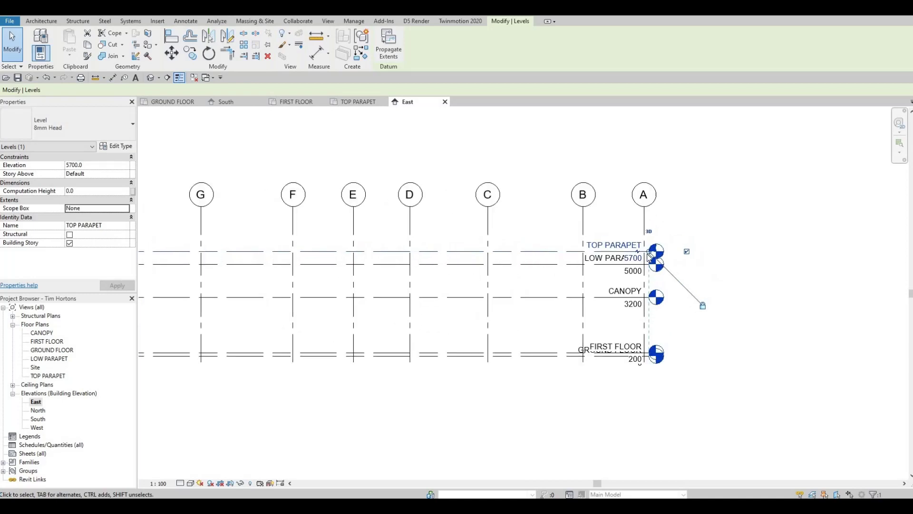
{"action": "left_click_drag", "start_coordinate": [772, 251], "coordinate": [782, 251]}
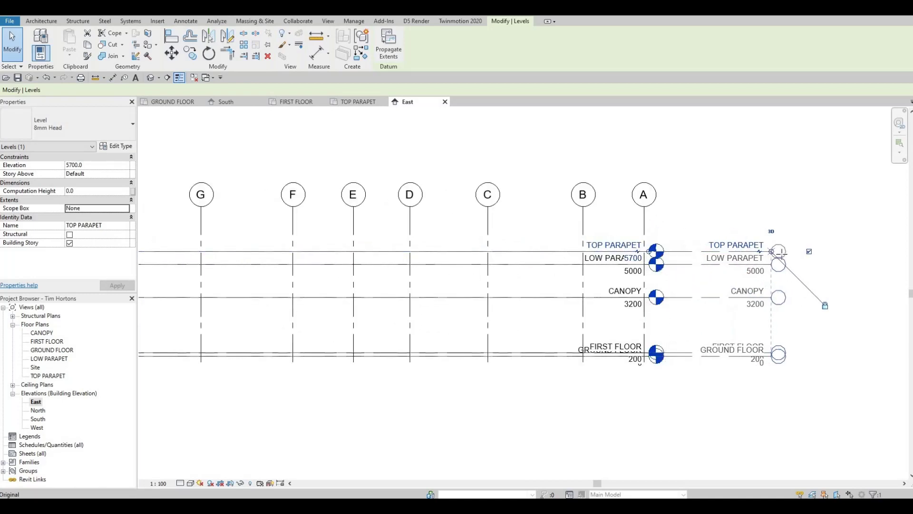
- Add an elbow to the GROUND FLOOR level line beside its level head in the East elevation
{"action": "left_click", "coordinate": [760, 364]}
{"action": "scroll", "coordinate": [772, 364], "scroll_direction": "up", "scroll_amount": 4}
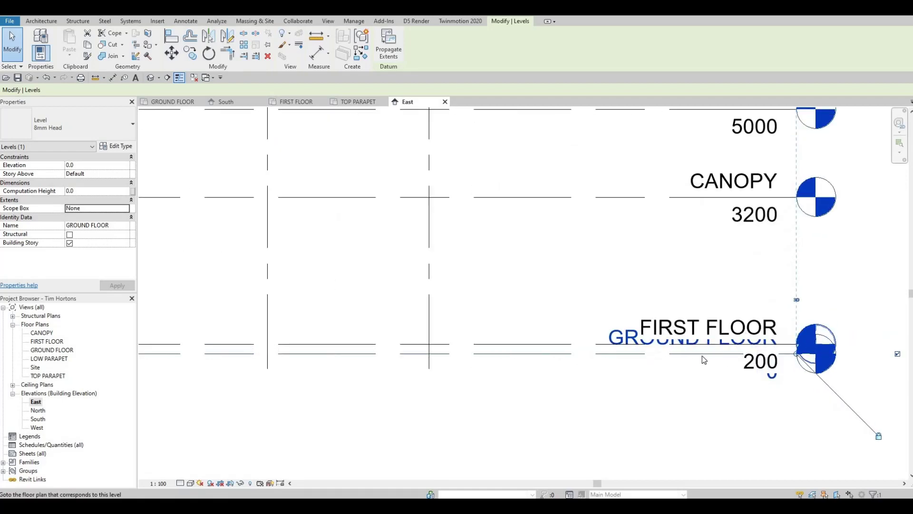
{"action": "key", "text": "Escape"}
{"action": "key", "text": "Escape"}
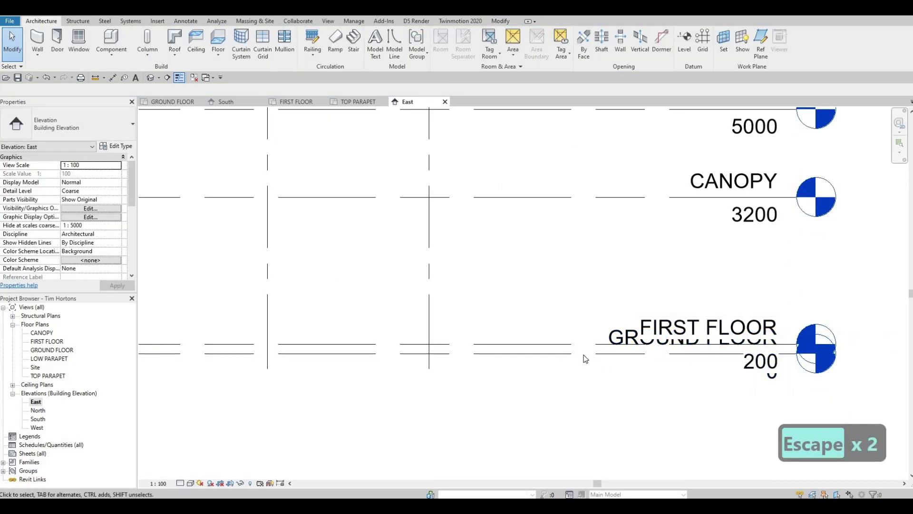
{"action": "left_click", "coordinate": [587, 361]}
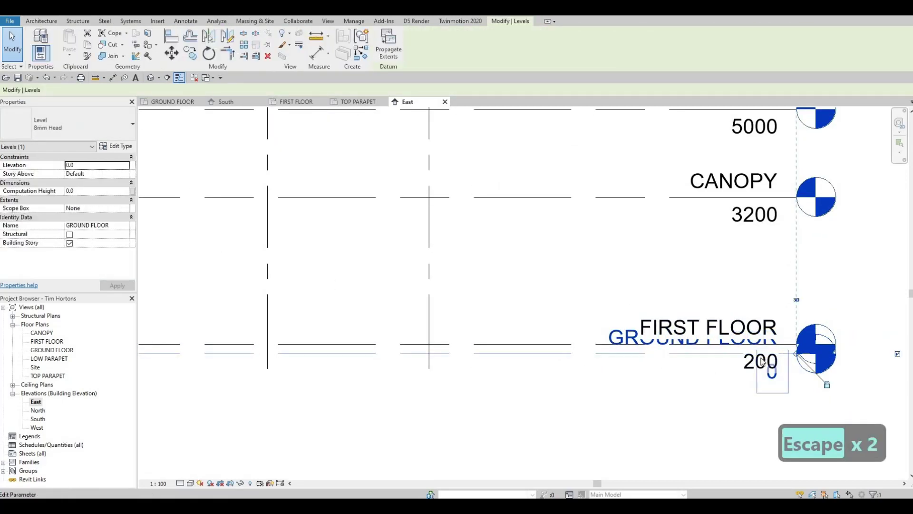
{"action": "scroll", "coordinate": [762, 362], "scroll_direction": "up", "scroll_amount": 3}
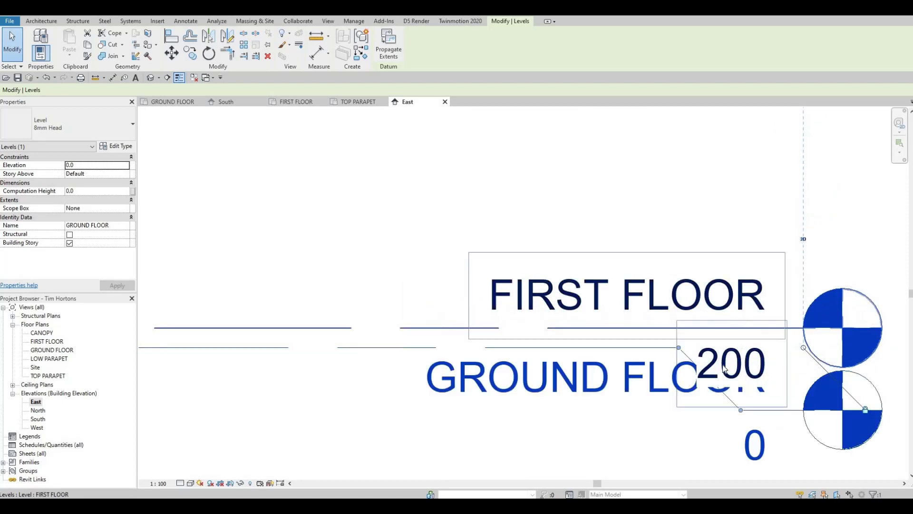
- Reshape the GROUND FLOOR elbow into a short, steep jog so its name and elevation sit clear below the FIRST FLOOR head
{"action": "scroll", "coordinate": [715, 348], "scroll_direction": "down", "scroll_amount": 4}
{"action": "left_click_drag", "start_coordinate": [736, 371], "coordinate": [737, 379]}
{"action": "left_click", "coordinate": [741, 382]}
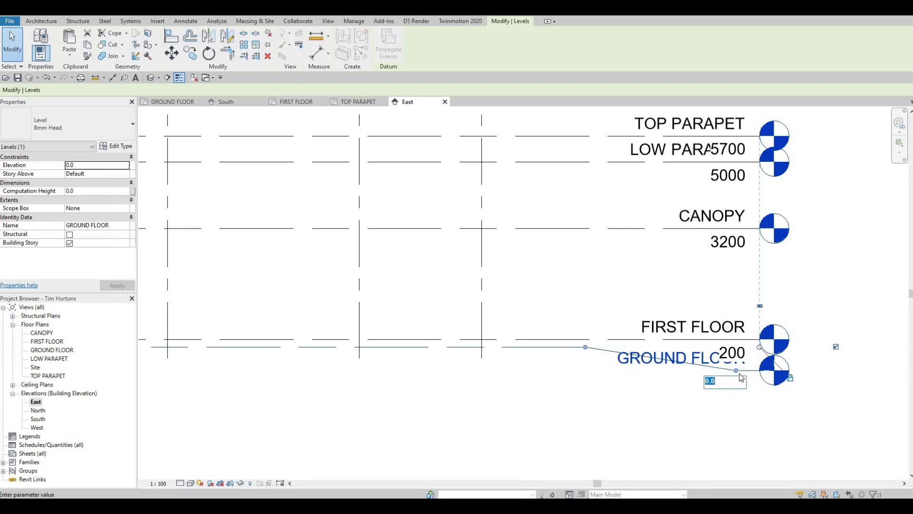
{"action": "key", "text": "Escape"}
{"action": "left_click_drag", "start_coordinate": [648, 383], "coordinate": [736, 370]}
{"action": "key", "text": "Escape"}
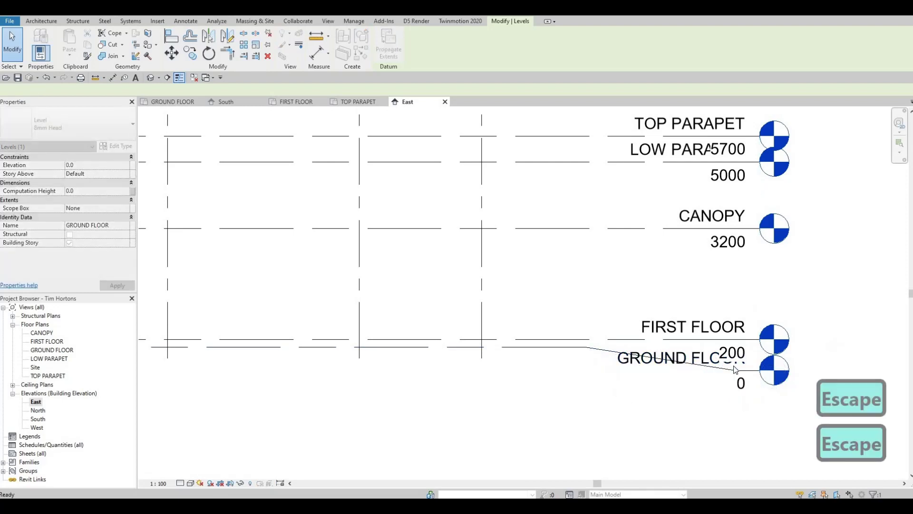
{"action": "left_click", "coordinate": [734, 369]}
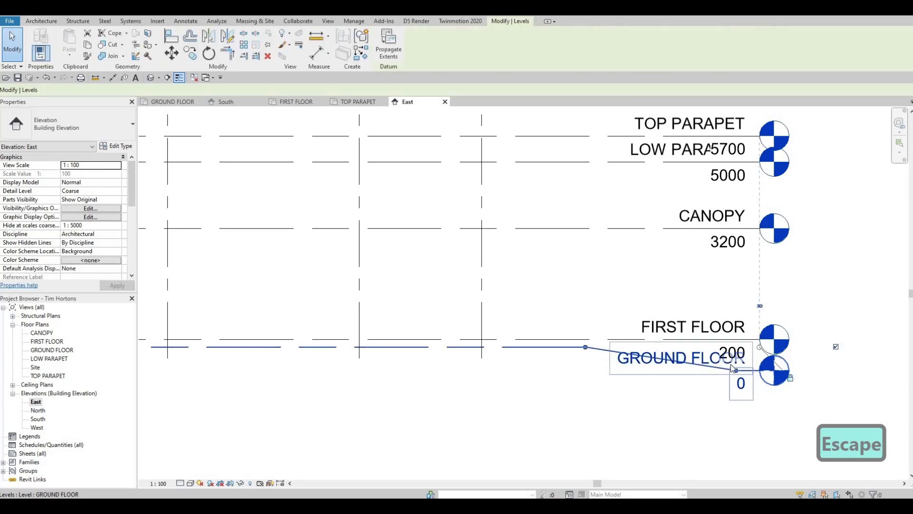
{"action": "left_click_drag", "start_coordinate": [732, 364], "coordinate": [609, 393]}
{"action": "scroll", "coordinate": [645, 375], "scroll_direction": "down", "scroll_amount": 1}
{"action": "key", "text": "Escape"}
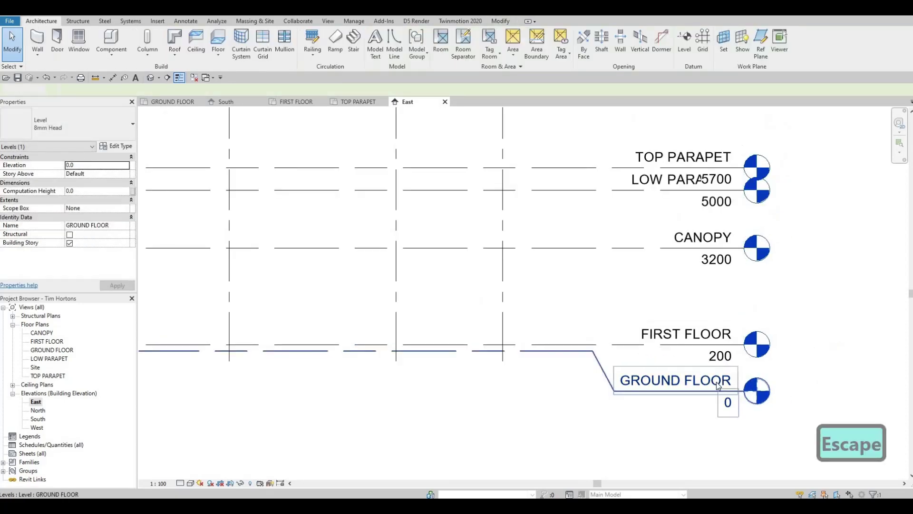
{"action": "scroll", "coordinate": [725, 354], "scroll_direction": "up", "scroll_amount": 3}
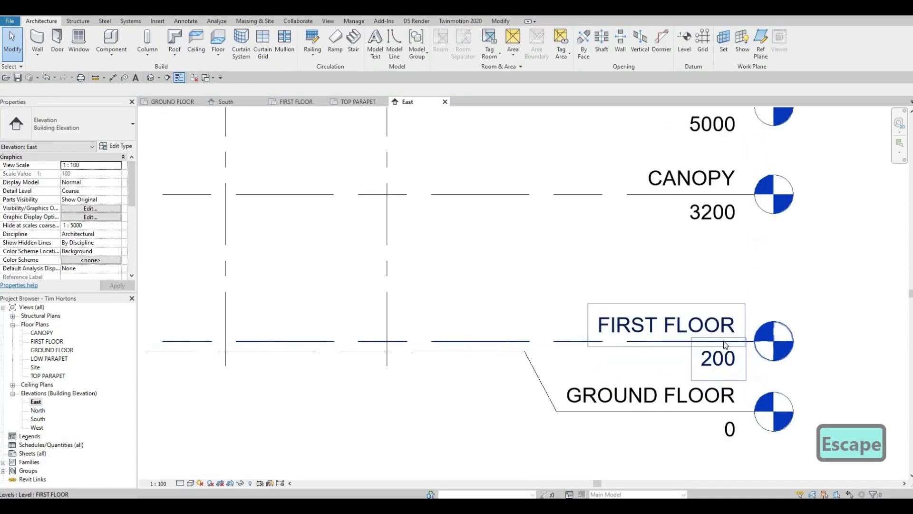
- Add an elbow to the TOP PARAPET level and raise its head clear above the LOW PARAPET label
{"action": "scroll", "coordinate": [710, 280], "scroll_direction": "down", "scroll_amount": 5}
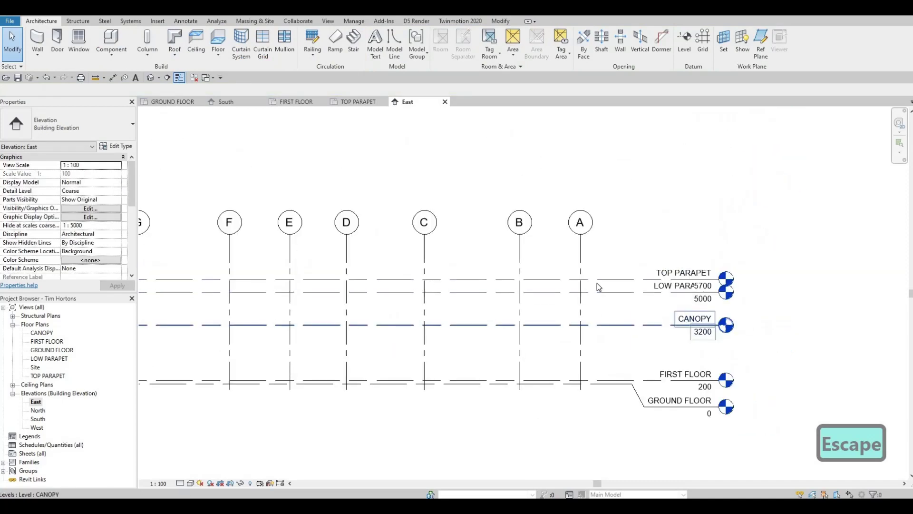
{"action": "scroll", "coordinate": [703, 281], "scroll_direction": "up", "scroll_amount": 4}
{"action": "left_click", "coordinate": [703, 281]}
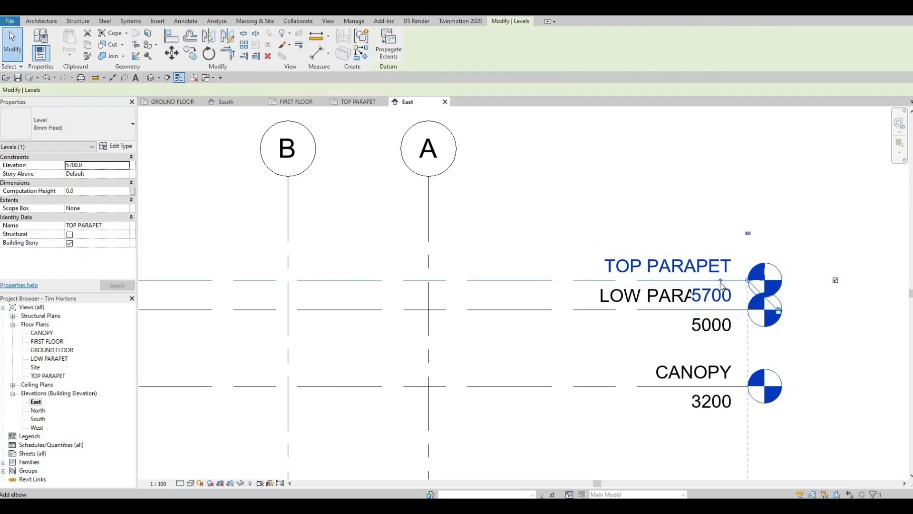
{"action": "left_click", "coordinate": [714, 286]}
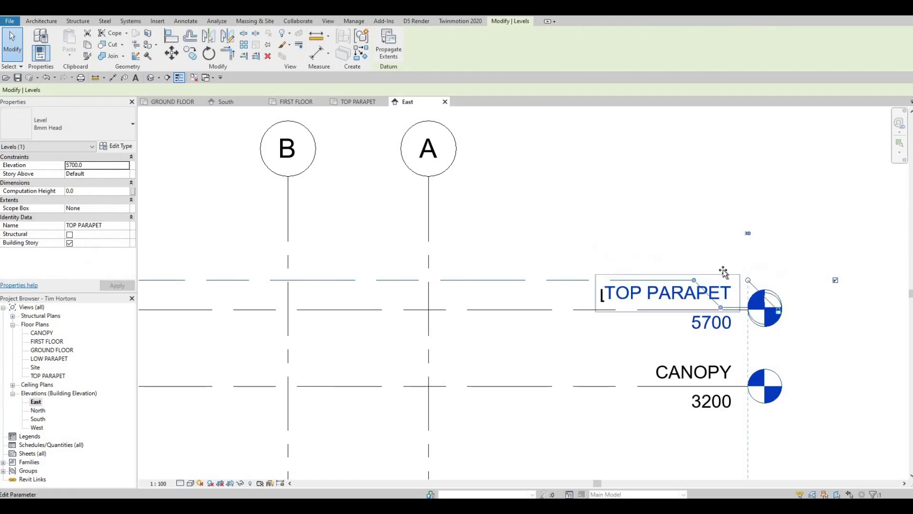
{"action": "left_click_drag", "start_coordinate": [723, 269], "coordinate": [647, 278]}
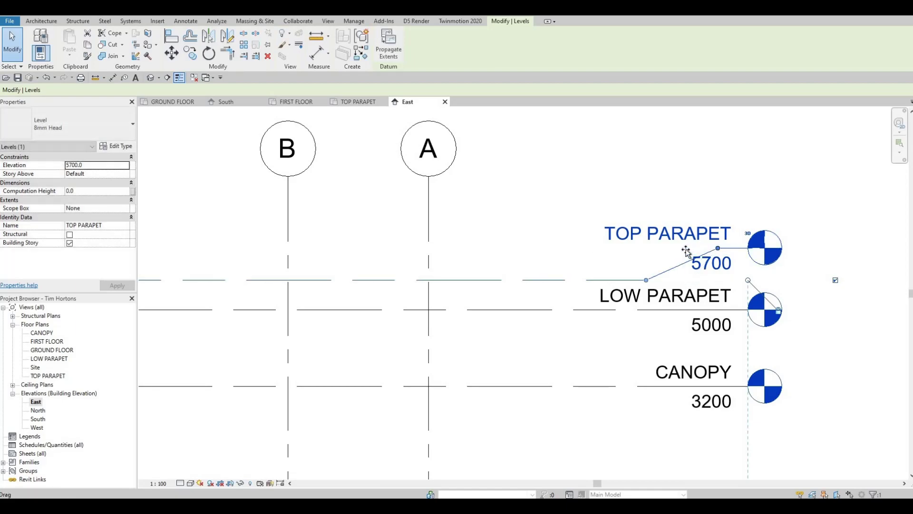
- In the North elevation, add an elbow to the TOP PARAPET level and raise its head clear above the LOW PARAPET label
{"action": "key", "text": "Escape"}
{"action": "scroll", "coordinate": [686, 249], "scroll_direction": "down", "scroll_amount": 5}
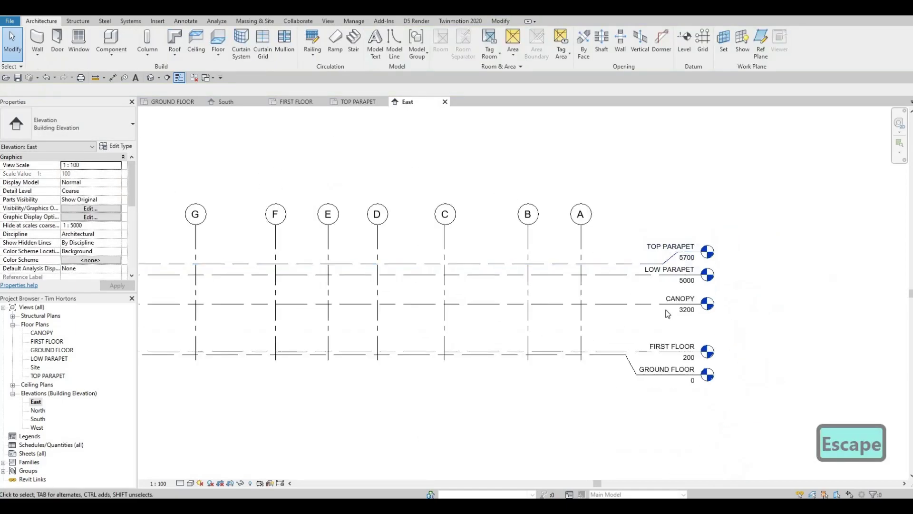
{"action": "scroll", "coordinate": [668, 314], "scroll_direction": "down", "scroll_amount": 3}
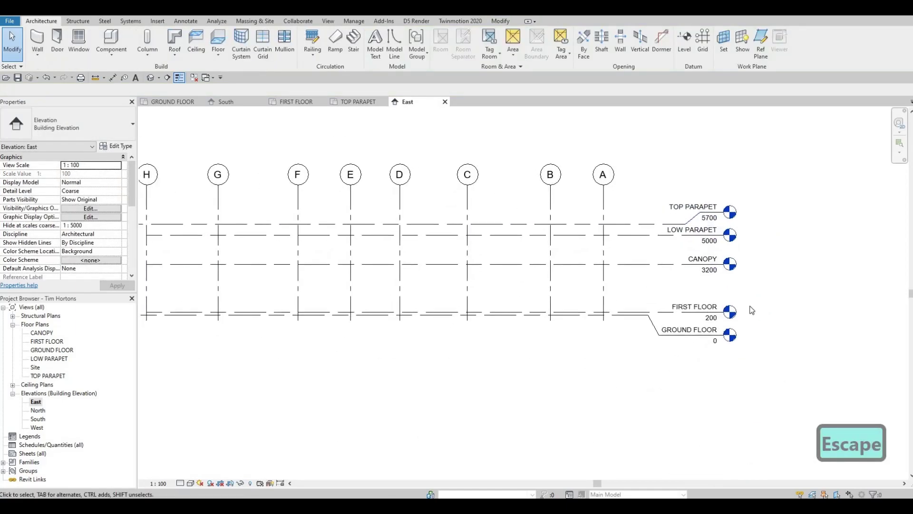
{"action": "double_click", "coordinate": [38, 411]}
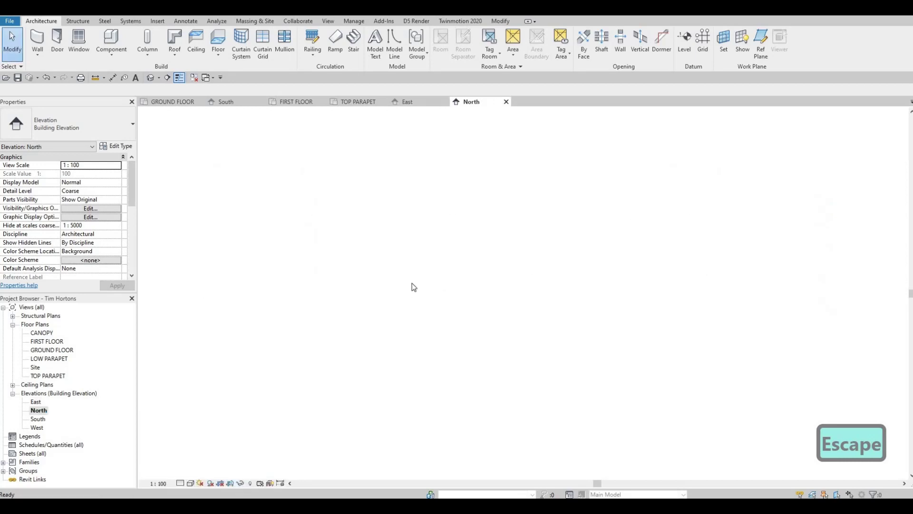
{"action": "scroll", "coordinate": [598, 269], "scroll_direction": "up", "scroll_amount": 4}
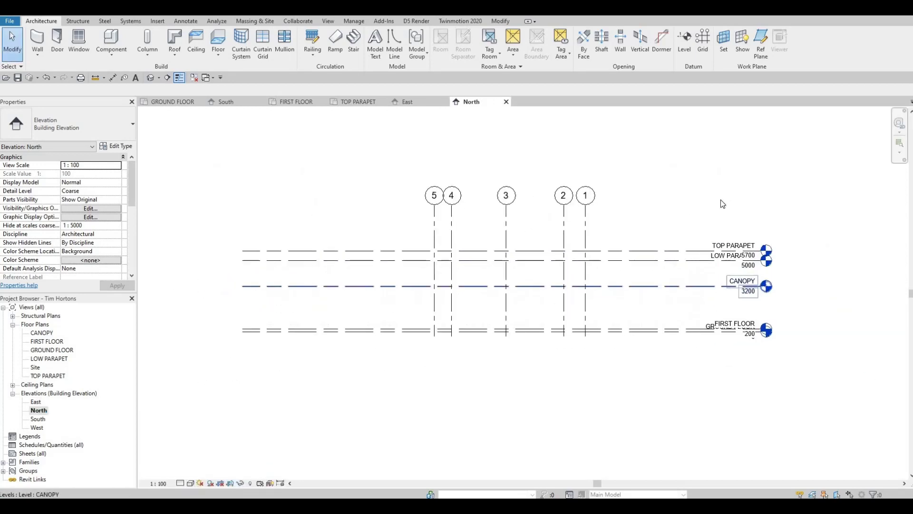
{"action": "left_click", "coordinate": [655, 277]}
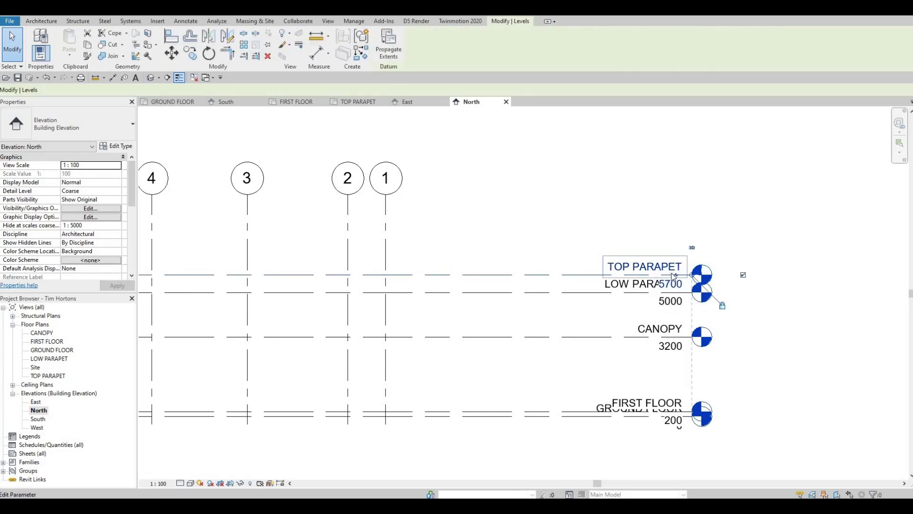
{"action": "left_click", "coordinate": [676, 286]}
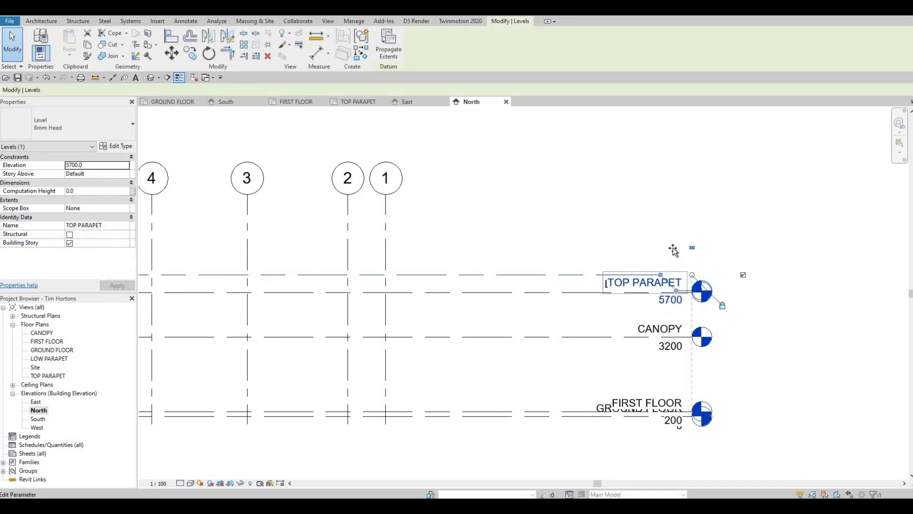
{"action": "left_click_drag", "start_coordinate": [674, 250], "coordinate": [642, 274]}
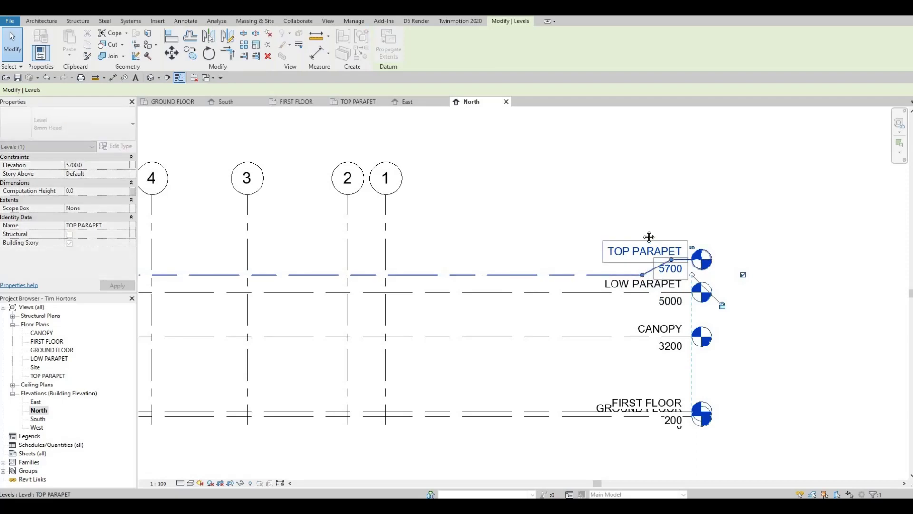
{"action": "key", "text": "Escape"}
- Add an elbow to the GROUND FLOOR level in the North elevation and shape it so its head and labels sit below FIRST FLOOR
{"action": "middle_click_drag", "start_coordinate": [585, 423], "coordinate": [558, 338]}
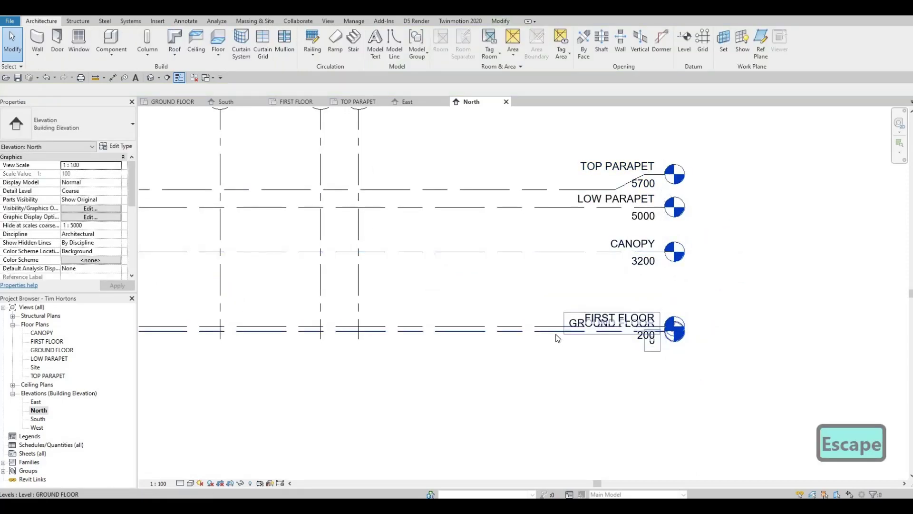
{"action": "left_click", "coordinate": [558, 338]}
{"action": "scroll", "coordinate": [722, 305], "scroll_direction": "up", "scroll_amount": 5}
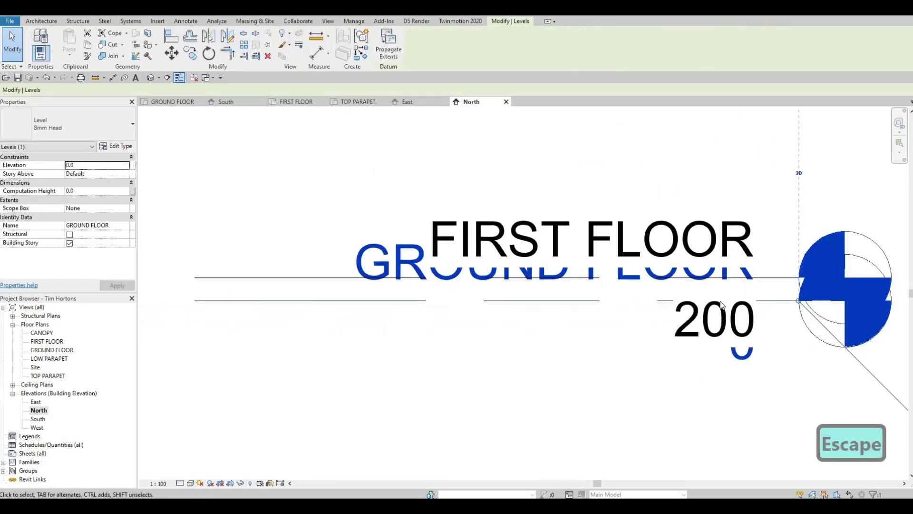
{"action": "scroll", "coordinate": [726, 305], "scroll_direction": "down", "scroll_amount": 4}
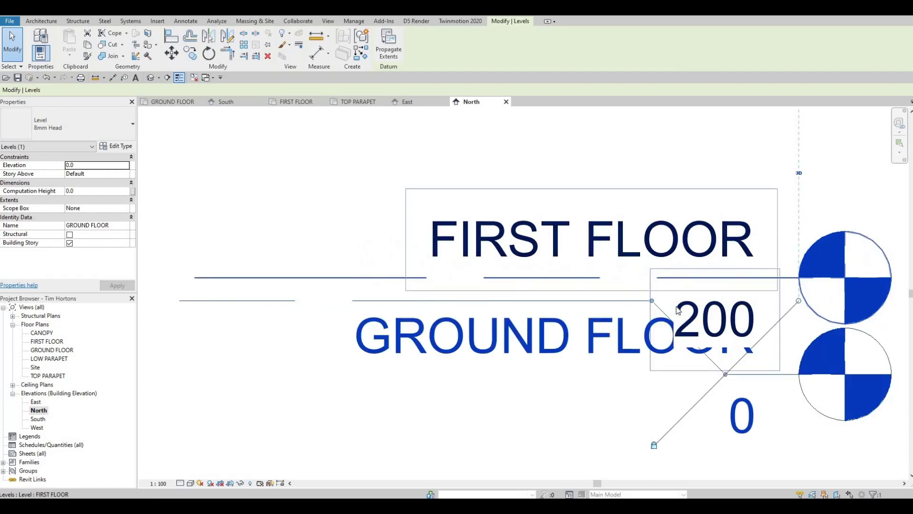
{"action": "left_click_drag", "start_coordinate": [584, 312], "coordinate": [547, 306]}
{"action": "mouse_move", "coordinate": [583, 346]}
{"action": "left_mouse_down"}
{"action": "mouse_move", "coordinate": [570, 341]}
{"action": "mouse_move", "coordinate": [574, 351]}
{"action": "left_mouse_up"}
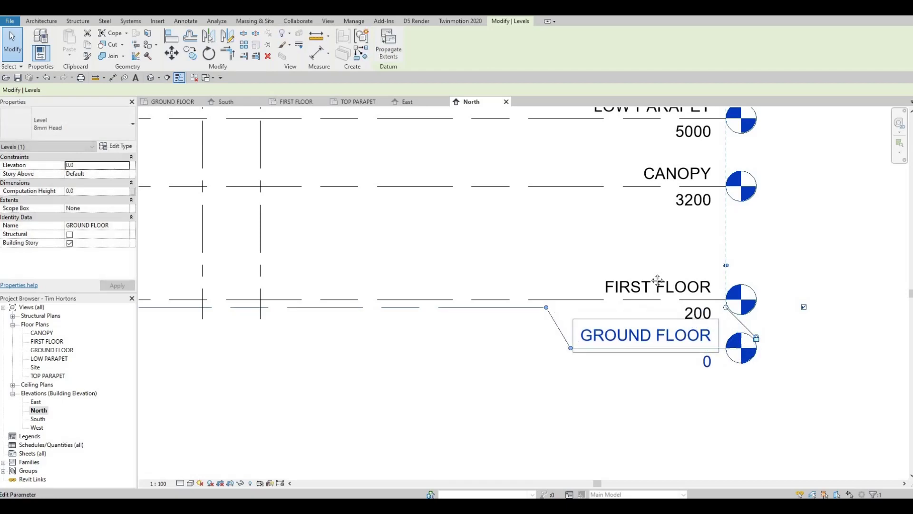
{"action": "key", "text": "Escape"}
- Reshape the TOP PARAPET elbow in the North elevation into a shorter, steeper jog clear of its 5700 elevation text
{"action": "scroll", "coordinate": [642, 216], "scroll_direction": "down", "scroll_amount": 3}
{"action": "left_click", "coordinate": [642, 214]}
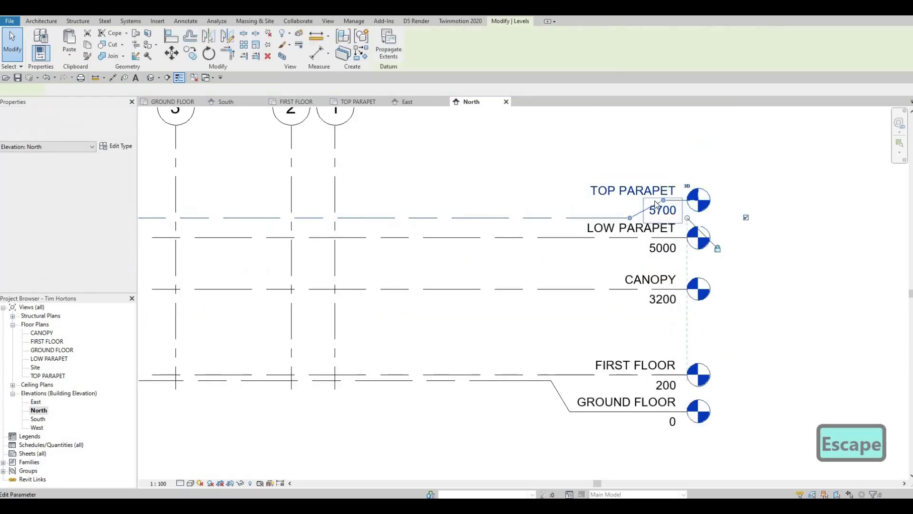
{"action": "scroll", "coordinate": [637, 204], "scroll_direction": "up", "scroll_amount": 4}
{"action": "left_click_drag", "start_coordinate": [635, 199], "coordinate": [635, 193]}
{"action": "key", "text": "Escape"}
{"action": "middle_click", "coordinate": [232, 339]}
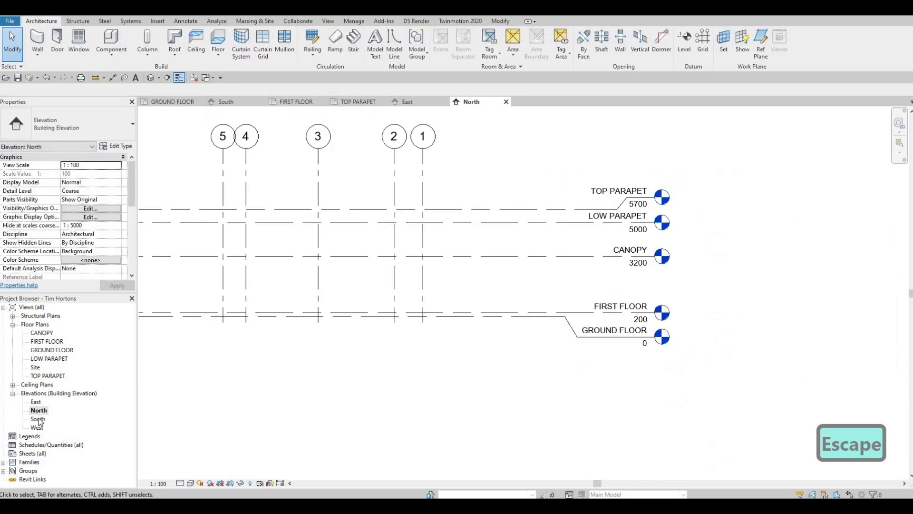
- Open the South elevation and check the elbows and spacing of its level heads
{"action": "middle_click_drag", "start_coordinate": [383, 280], "coordinate": [560, 193]}
{"action": "scroll", "coordinate": [573, 224], "scroll_direction": "down", "scroll_amount": 3}
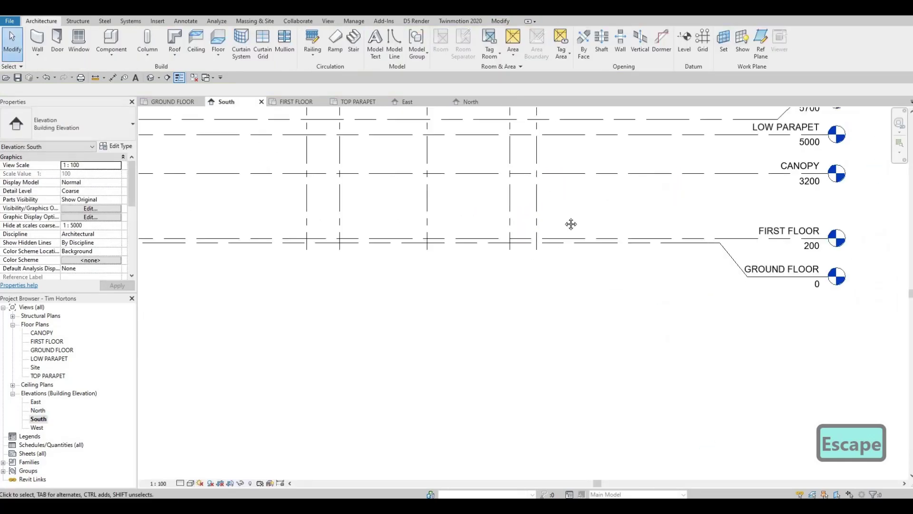
{"action": "double_click", "coordinate": [38, 419]}
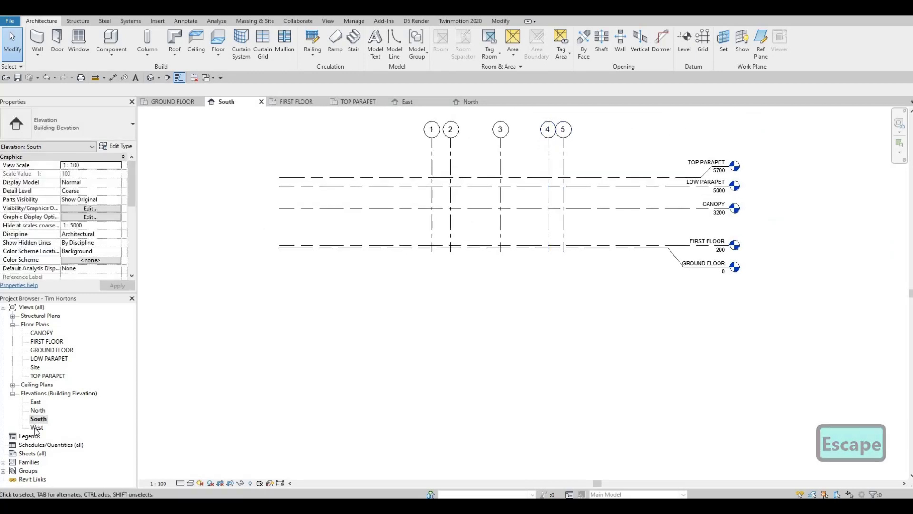
- In the West elevation, extend the aligned level heads farther beyond grid I
{"action": "double_click", "coordinate": [36, 427]}
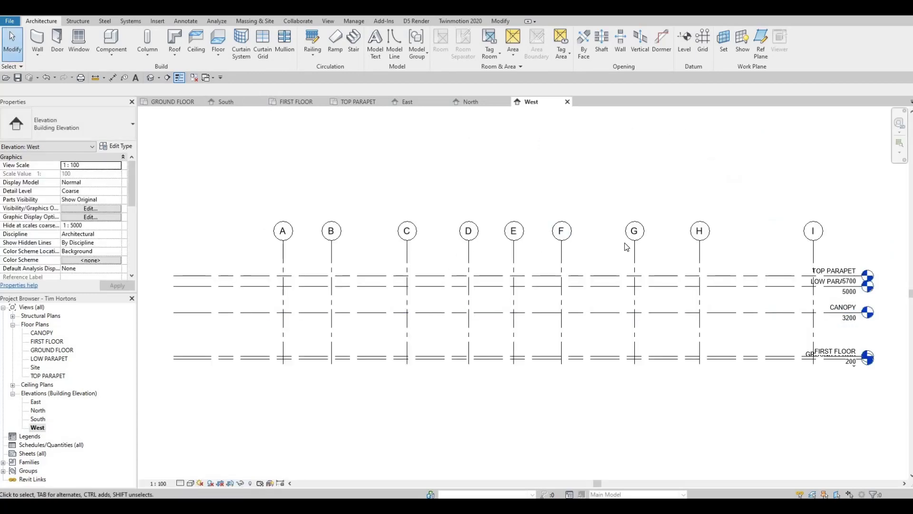
{"action": "scroll", "coordinate": [627, 247], "scroll_direction": "down", "scroll_amount": 2}
{"action": "left_click", "coordinate": [759, 252]}
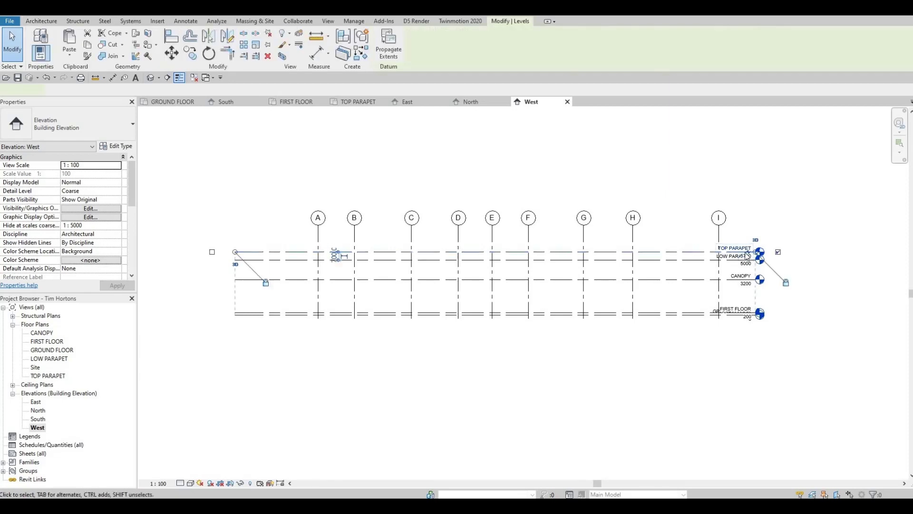
{"action": "scroll", "coordinate": [760, 252], "scroll_direction": "up", "scroll_amount": 1}
{"action": "left_click_drag", "start_coordinate": [752, 253], "coordinate": [799, 252]}
{"action": "key", "text": "Escape"}
- Add an elbow to the GROUND FLOOR level in the West elevation and shape a short, steep jog that places its labels below FIRST FLOOR
{"action": "scroll", "coordinate": [704, 257], "scroll_direction": "up", "scroll_amount": 2}
{"action": "middle_click_drag", "start_coordinate": [716, 263], "coordinate": [644, 202]}
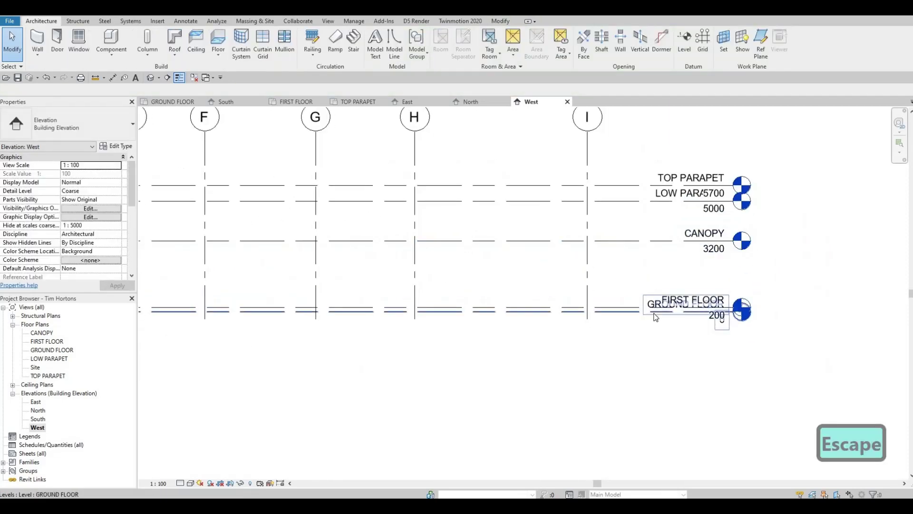
{"action": "left_click", "coordinate": [723, 309]}
{"action": "scroll", "coordinate": [723, 310], "scroll_direction": "up", "scroll_amount": 3}
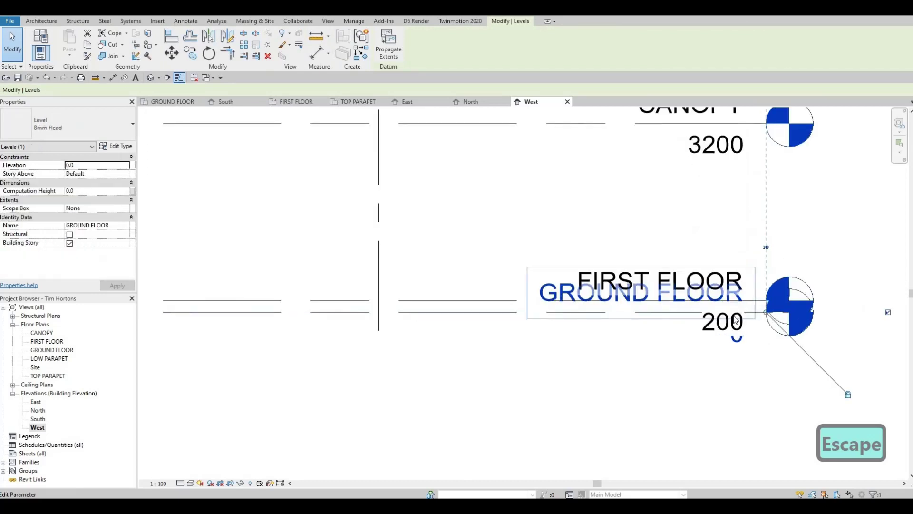
{"action": "left_click_drag", "start_coordinate": [731, 316], "coordinate": [727, 376]}
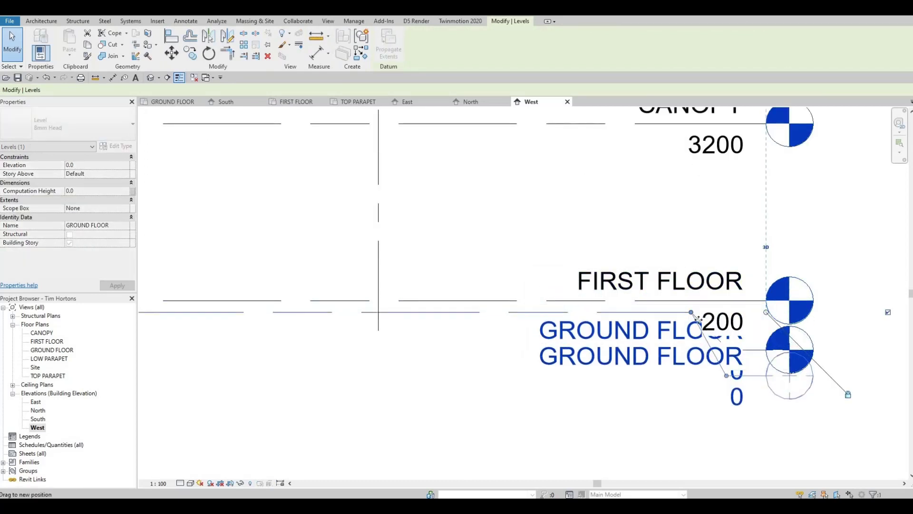
{"action": "left_click_drag", "start_coordinate": [529, 328], "coordinate": [516, 319]}
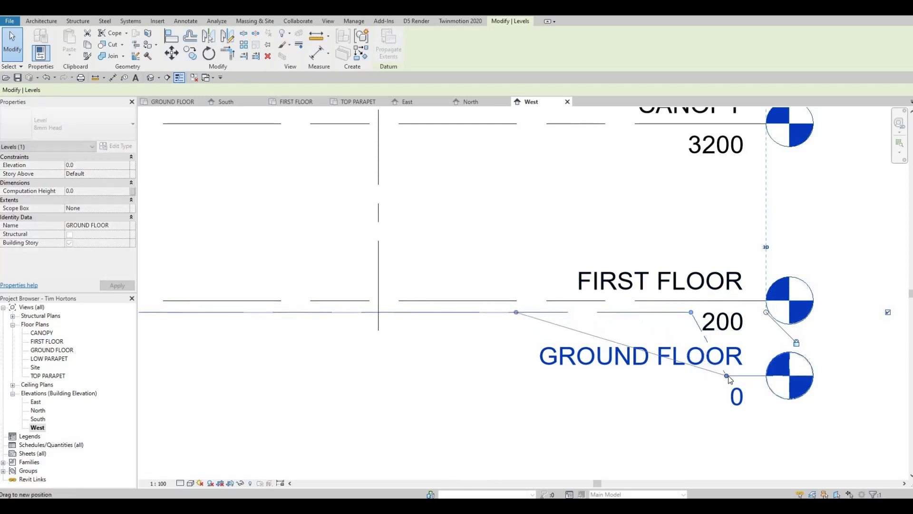
{"action": "left_click_drag", "start_coordinate": [554, 378], "coordinate": [561, 348]}
{"action": "key", "text": "Escape"}
- Add an elbow to the TOP PARAPET level in the West elevation, raising its head above LOW PARAPET with a short jog
{"action": "scroll", "coordinate": [614, 312], "scroll_direction": "down", "scroll_amount": 4}
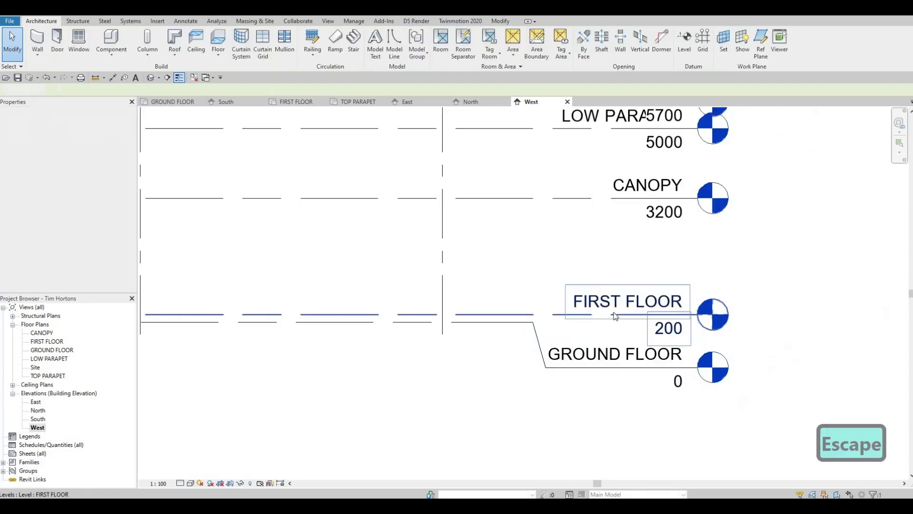
{"action": "scroll", "coordinate": [550, 260], "scroll_direction": "up", "scroll_amount": 4}
{"action": "left_click", "coordinate": [659, 262]}
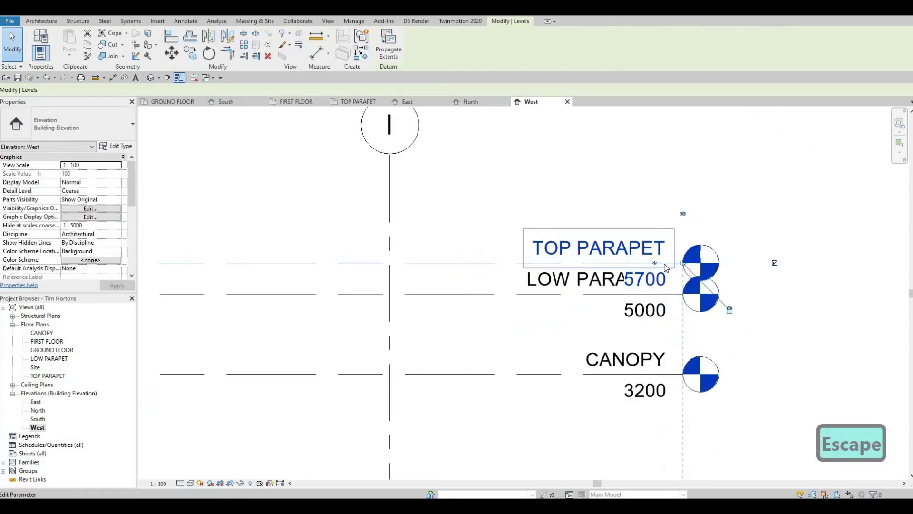
{"action": "scroll", "coordinate": [661, 286], "scroll_direction": "up", "scroll_amount": 2}
{"action": "left_click_drag", "start_coordinate": [665, 299], "coordinate": [612, 228]}
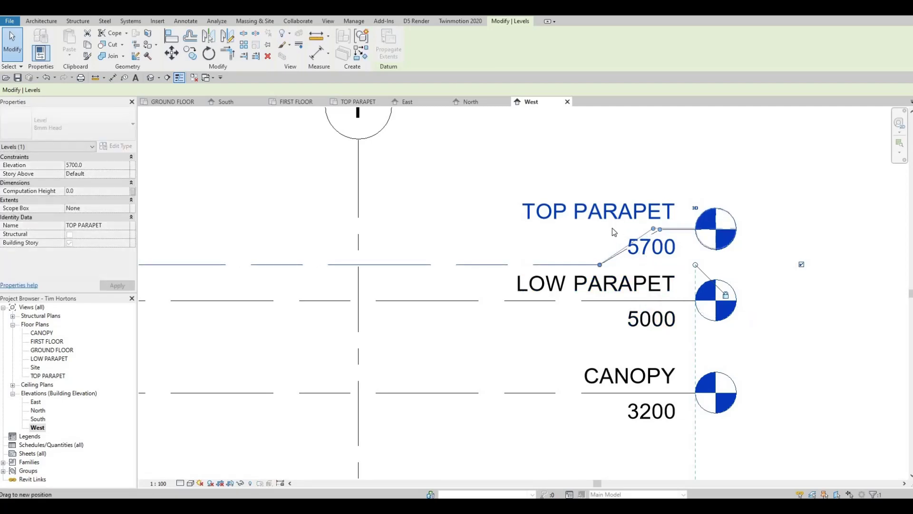
{"action": "key", "text": "Escape"}
{"action": "scroll", "coordinate": [563, 261], "scroll_direction": "down", "scroll_amount": 6}
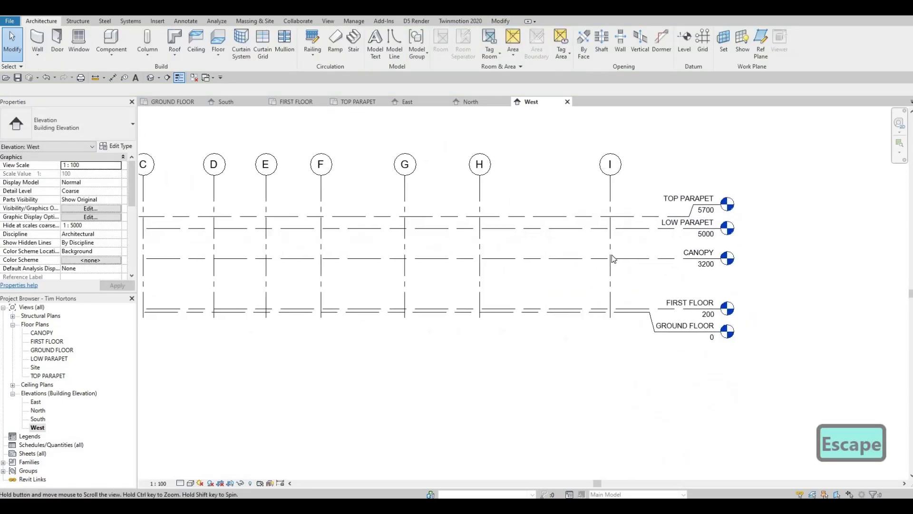
{"action": "key", "text": "Escape"}
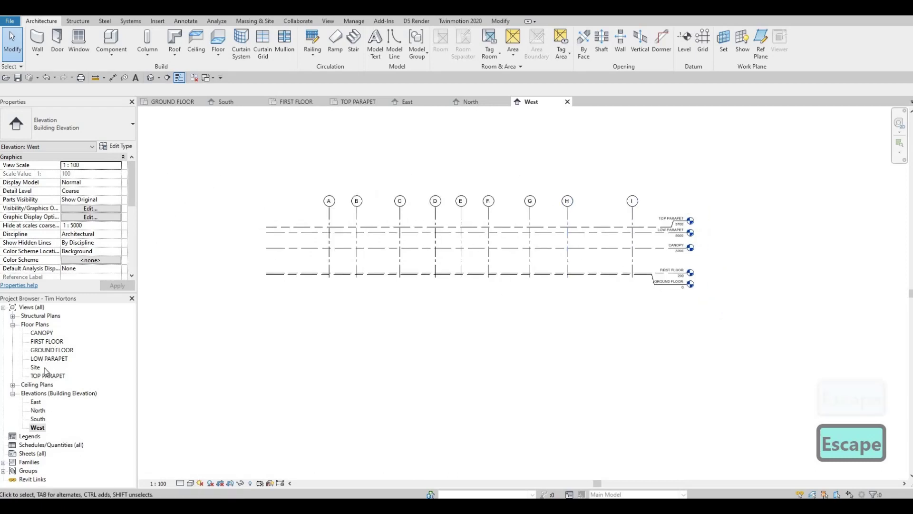
- Leave only the FIRST FLOOR plan open and save the project
{"action": "double_click", "coordinate": [42, 342]}
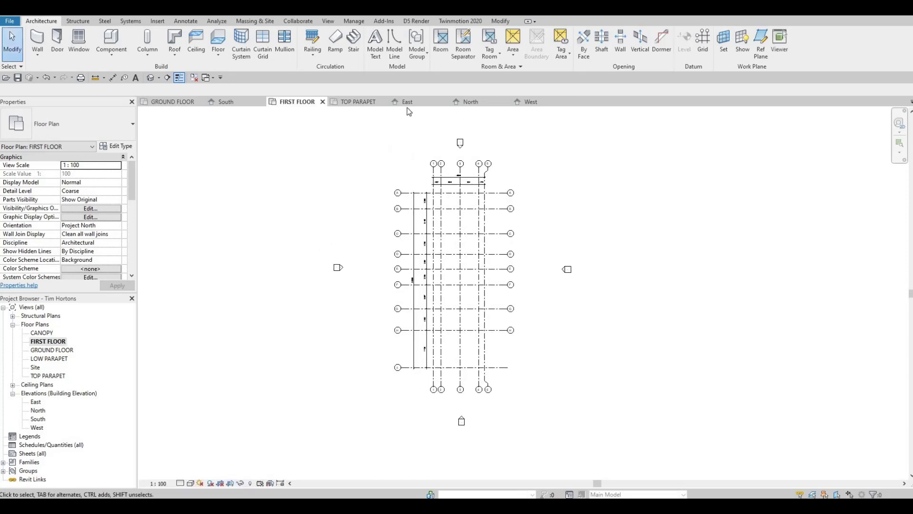
{"action": "left_click", "coordinate": [194, 78]}
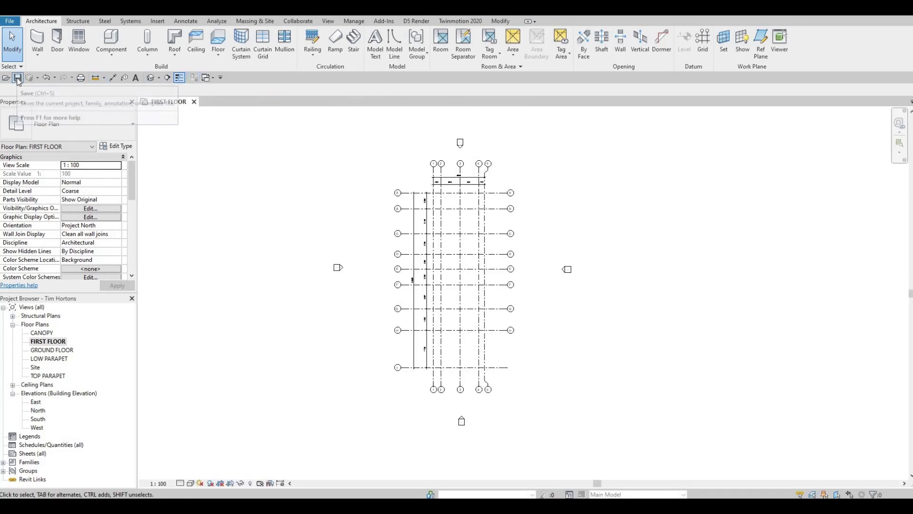
{"action": "left_click", "coordinate": [17, 78]}
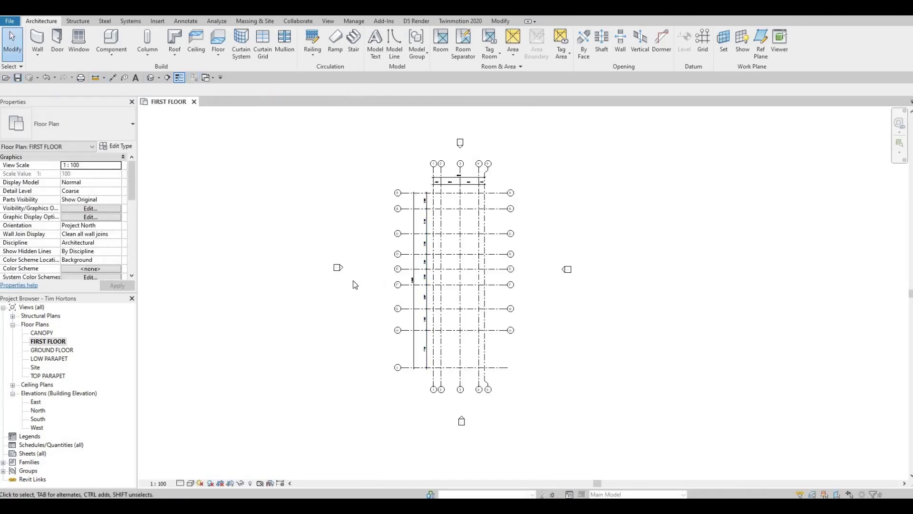